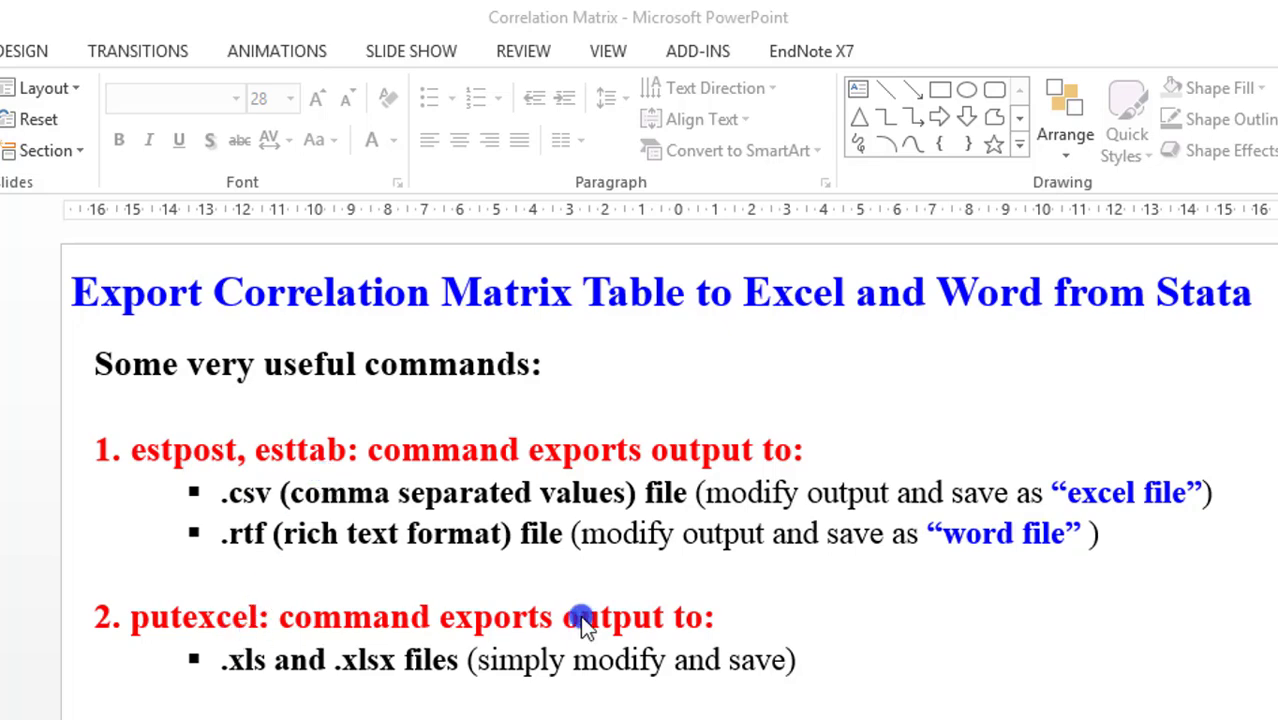
# Switch from the PowerPoint slide to the Stata session.
pyautogui.hotkey('alt', 'Tab')
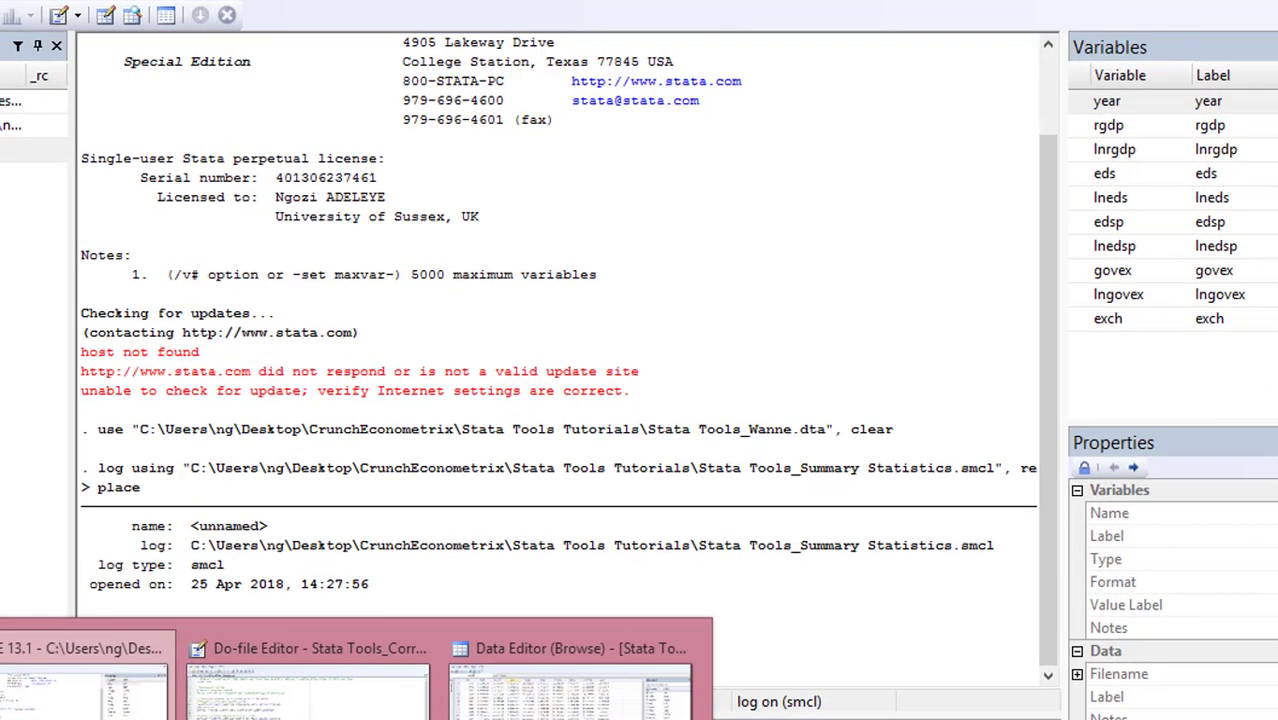
# Bring up the Correlation Matrix do-file in Stata's Do-file Editor.
pyautogui.click(585, 690)
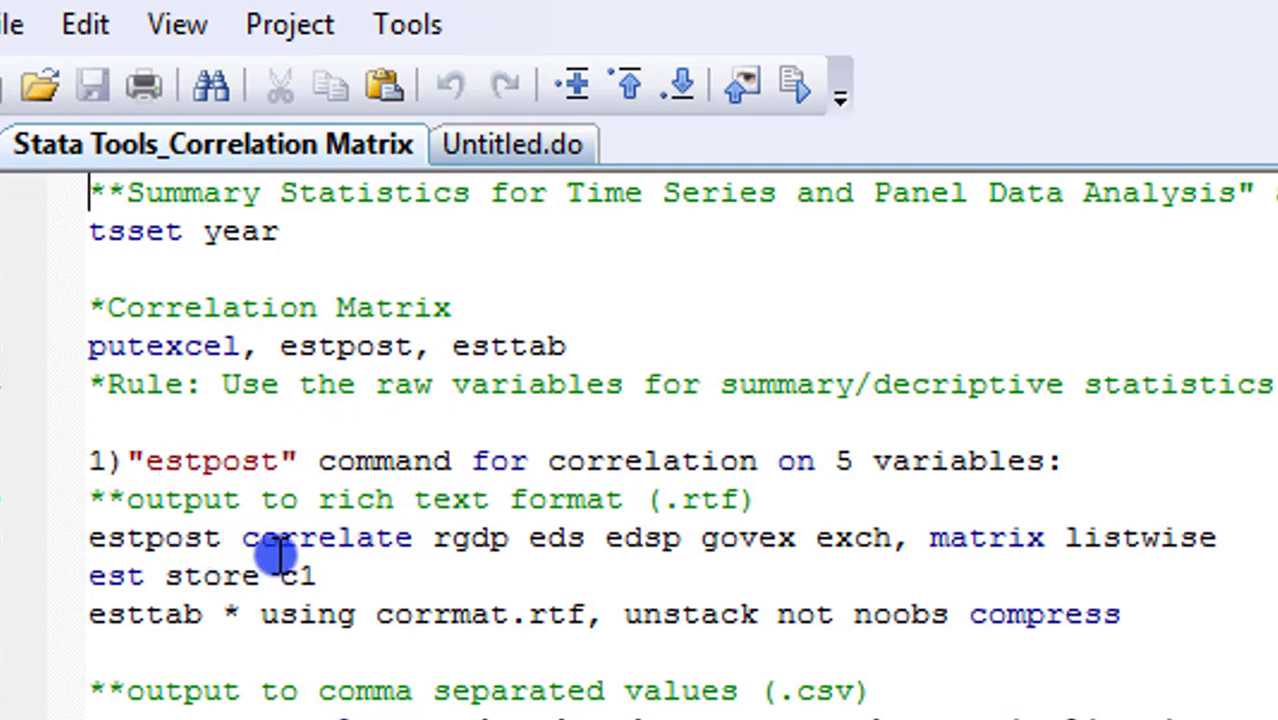
# Rename the export to corrmatr.rtf, run the three estpost/est store/esttab lines, and open corrmatr.rtf.
pyautogui.click(507, 614)
pyautogui.write('t')
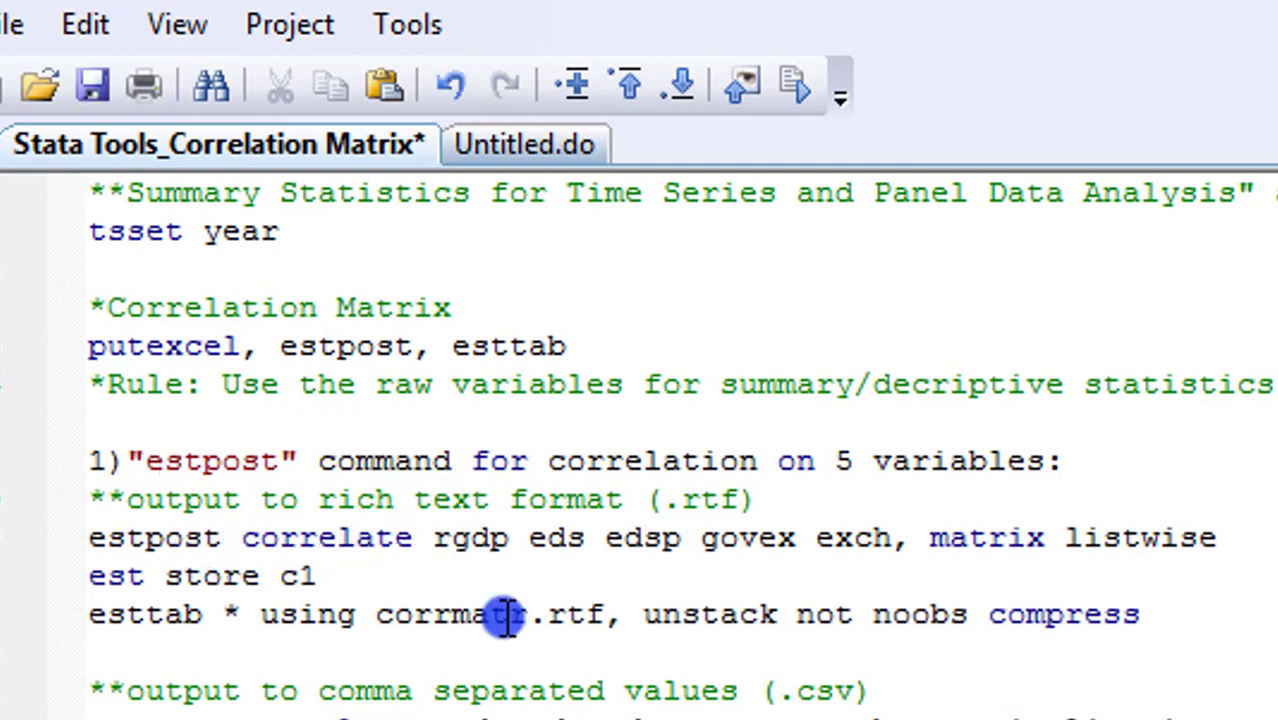
pyautogui.write('r')
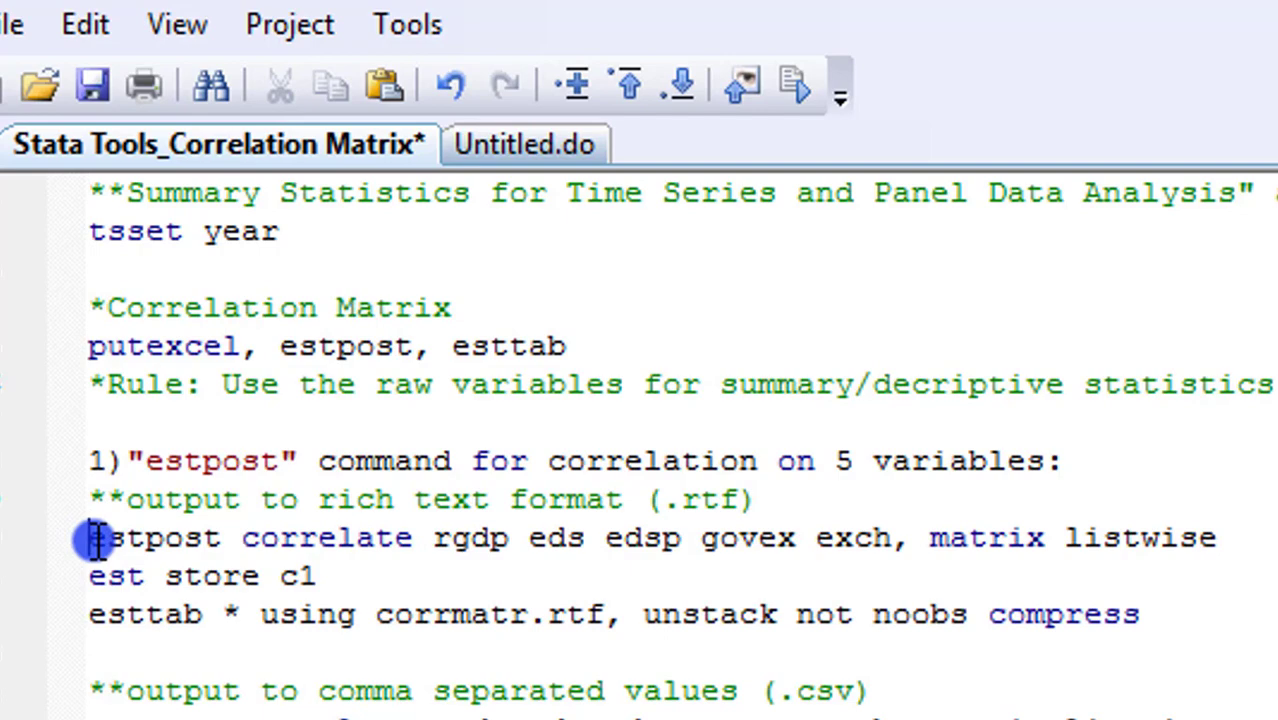
pyautogui.click(92, 538)
pyautogui.hotkey('shift', 'Down')
pyautogui.hotkey('shift', 'Down')
pyautogui.hotkey('shift', 'Down')
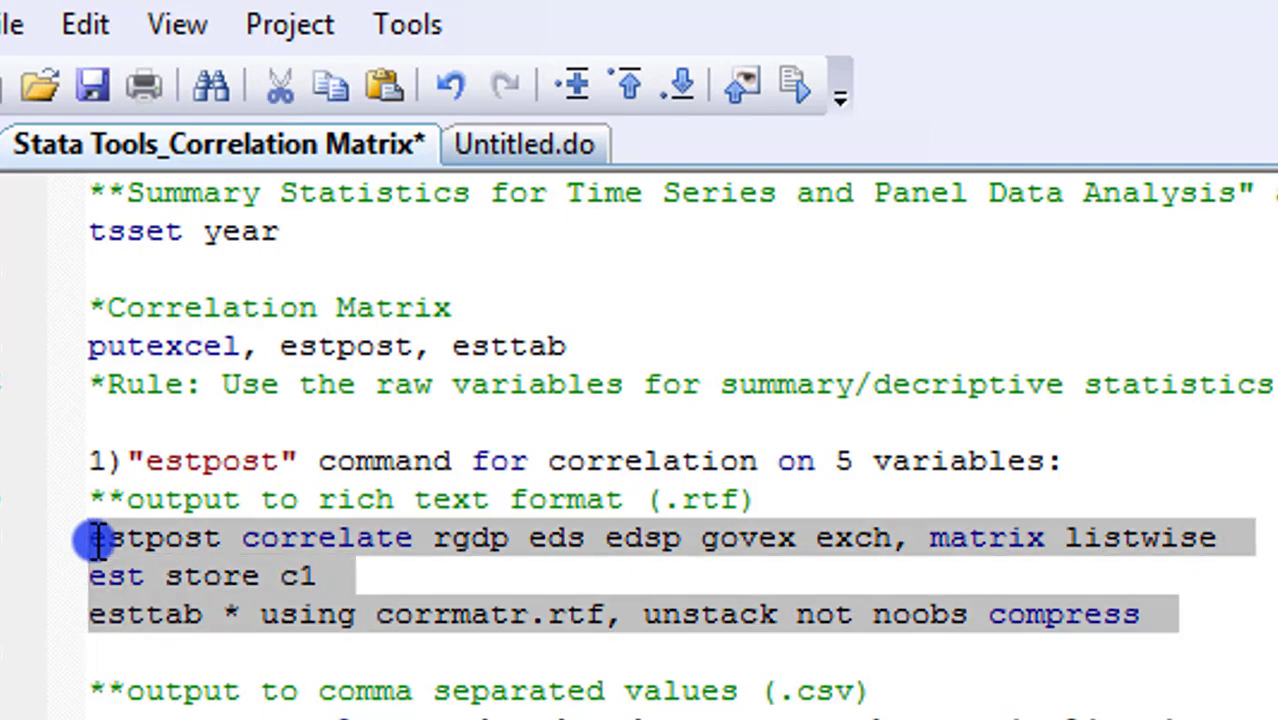
pyautogui.hotkey('ctrl', 'd')
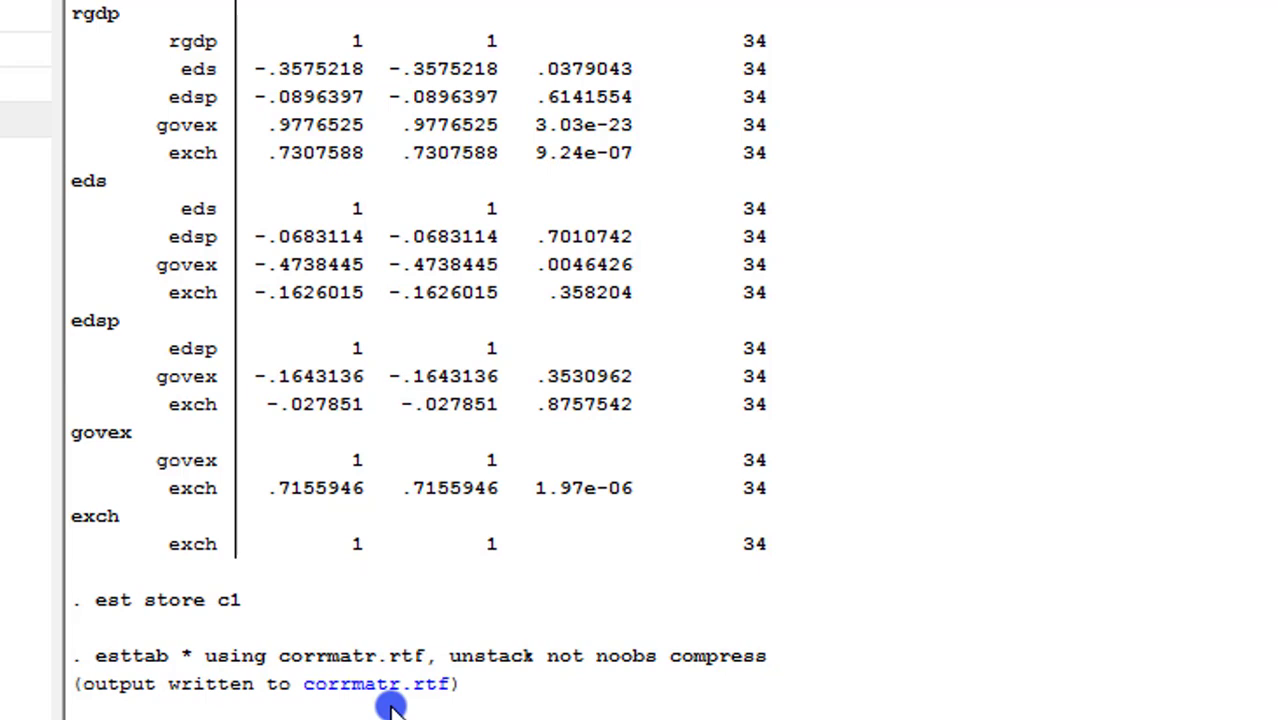
pyautogui.click(430, 686)
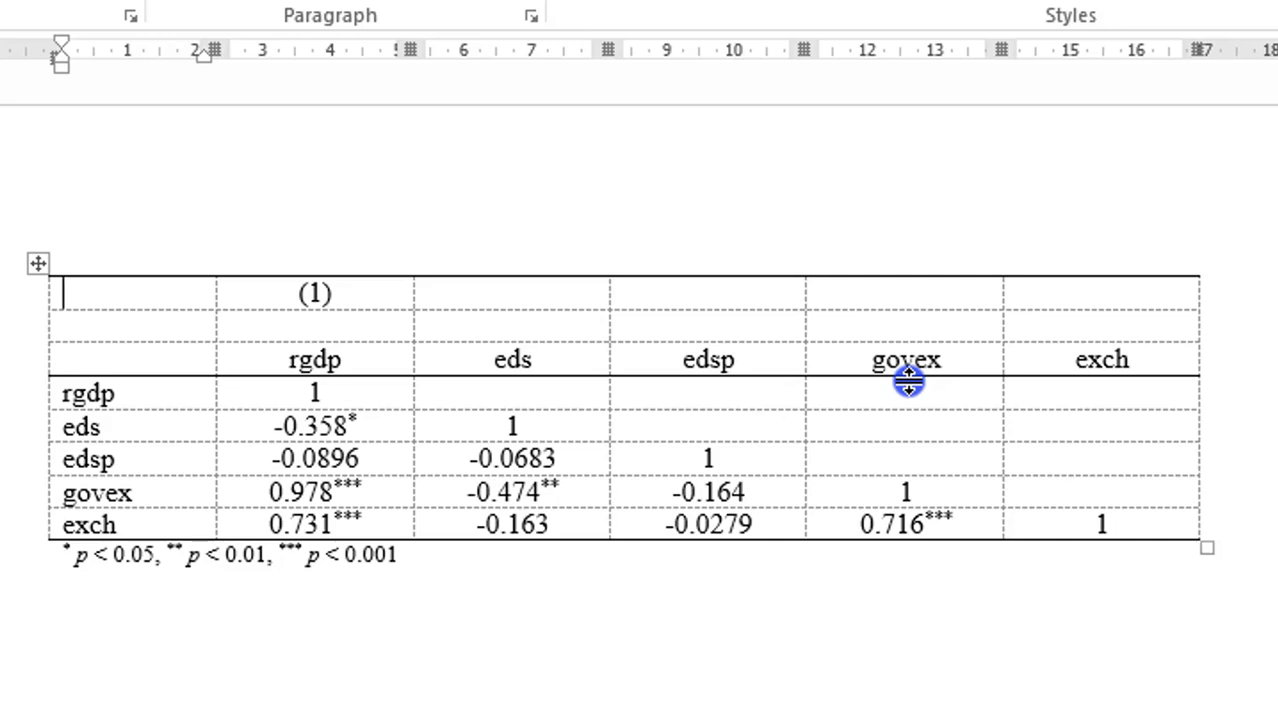
# Delete the (1) row, title the first cell Correlation Table, and widen the first column to fit it.
pyautogui.rightClick(145, 285)
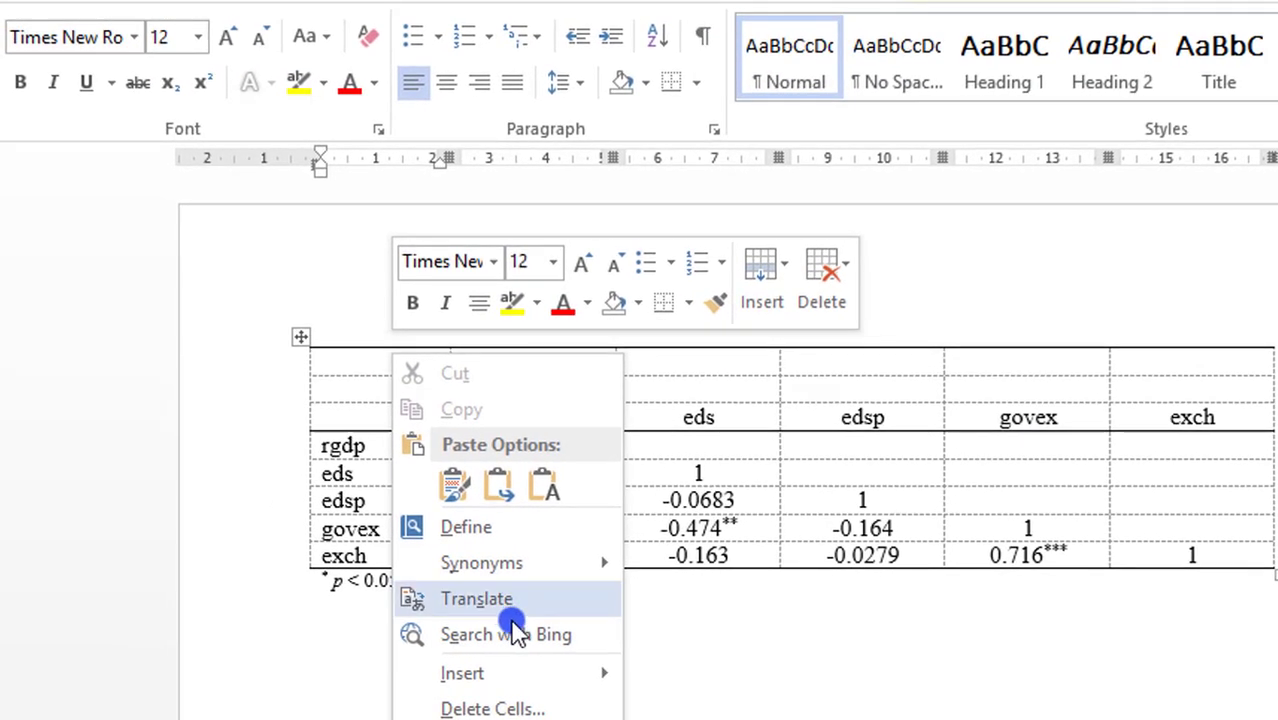
pyautogui.click(845, 270)
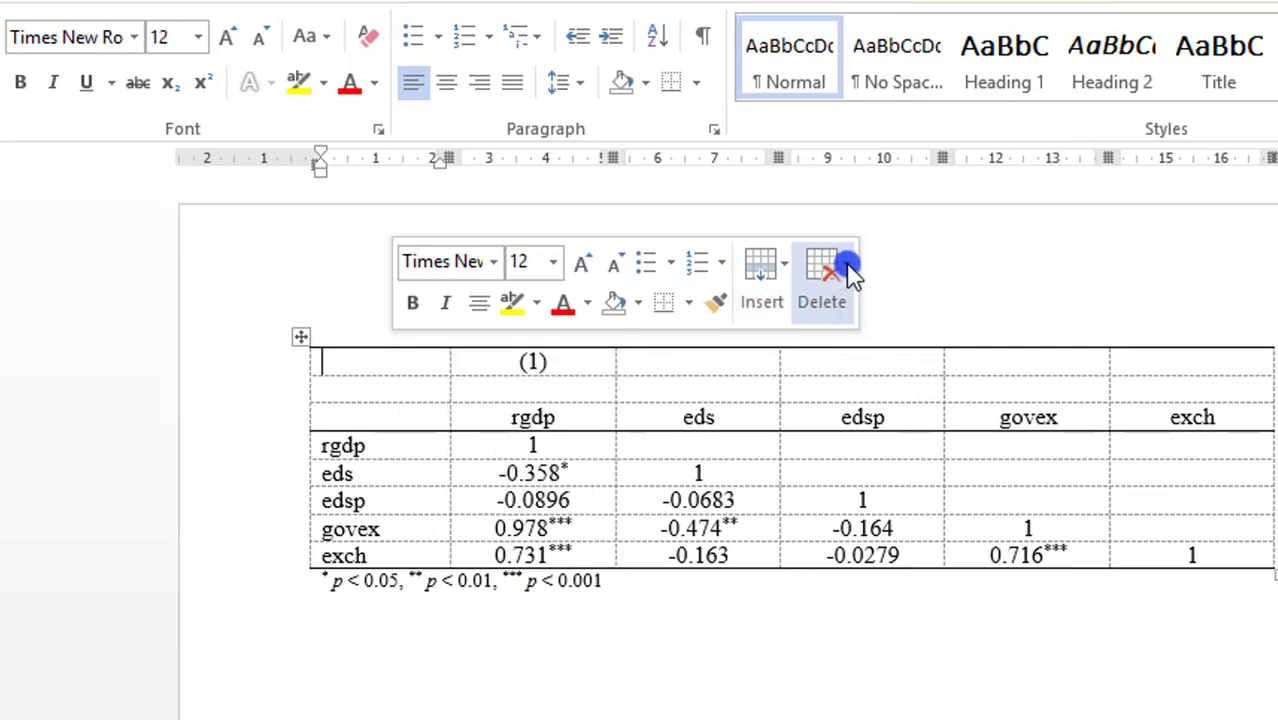
pyautogui.click(890, 413)
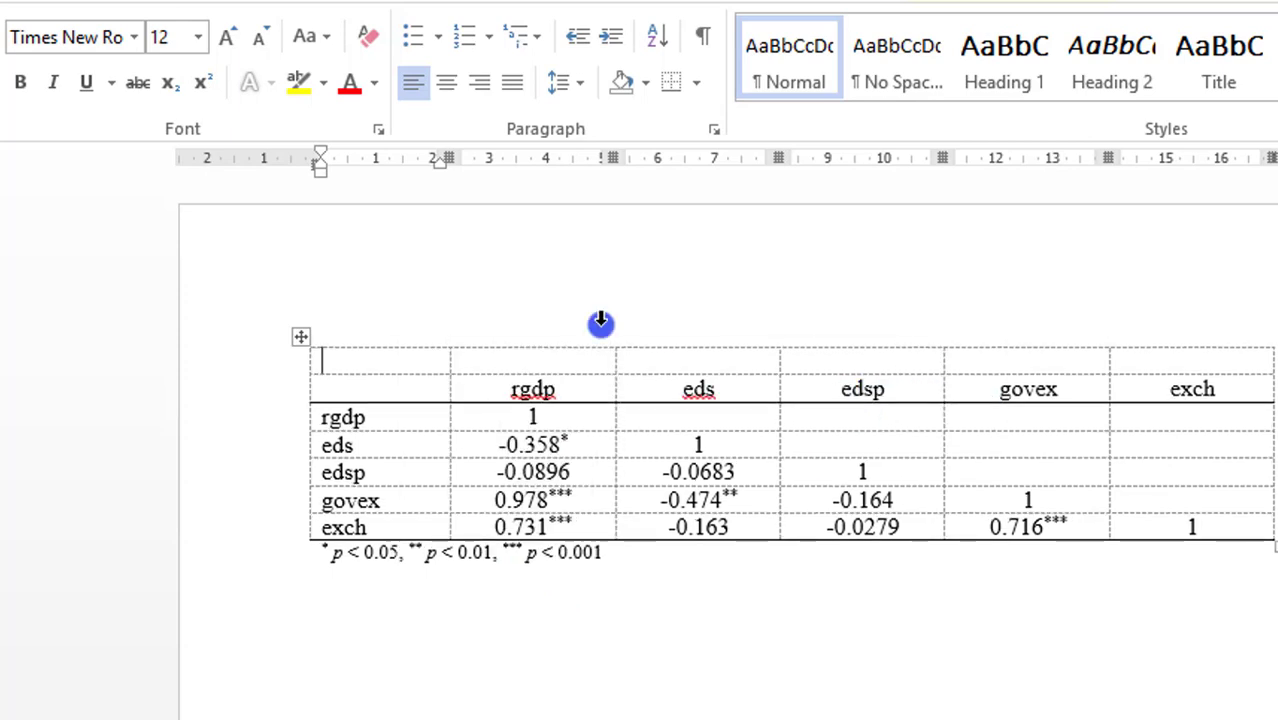
pyautogui.write('Correlation Table')
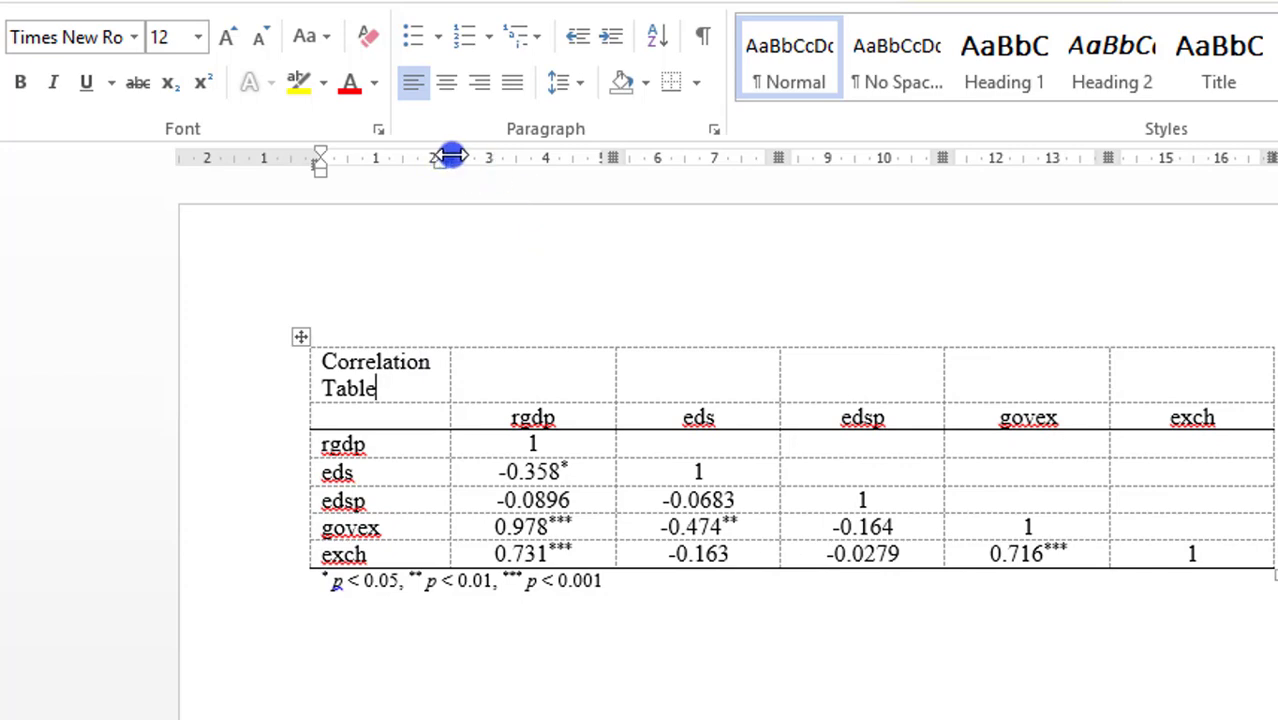
pyautogui.moveTo(448, 157); pyautogui.dragTo(573, 180)
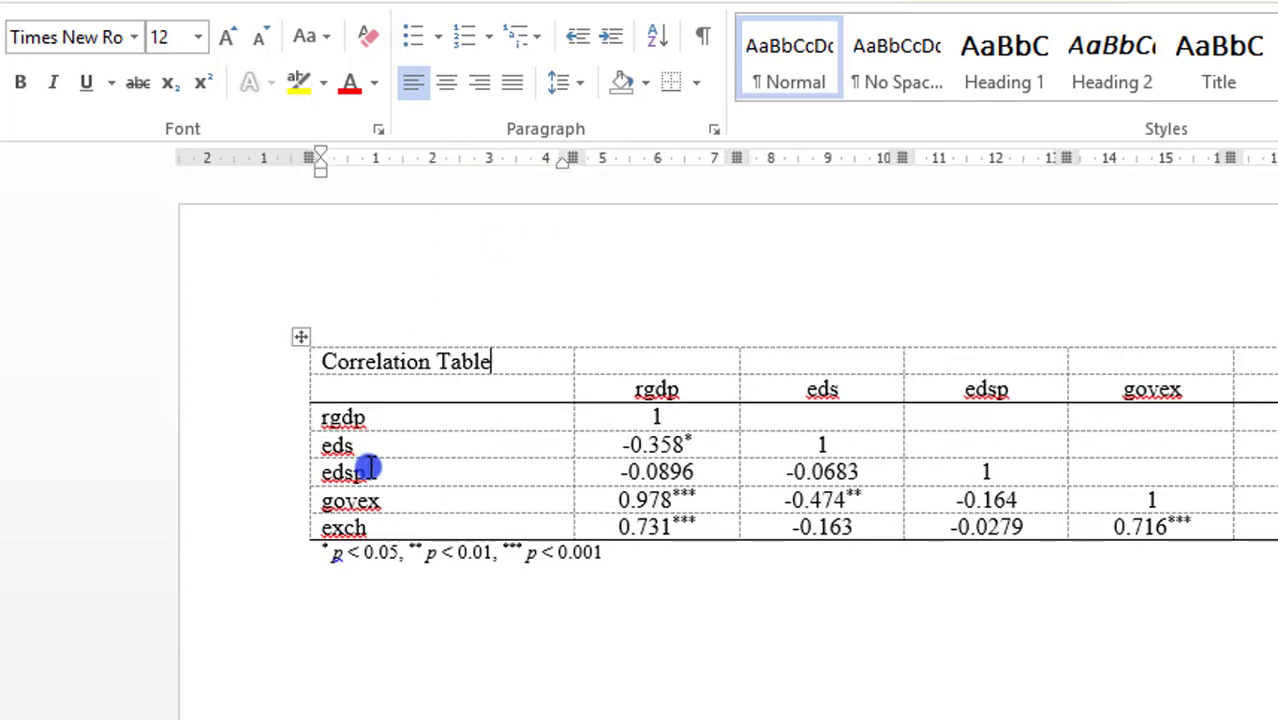
# Label the header cell Variables and replace rgdp with Real GDP in the column header and row label.
pyautogui.click(414, 387)
pyautogui.write('Variables')
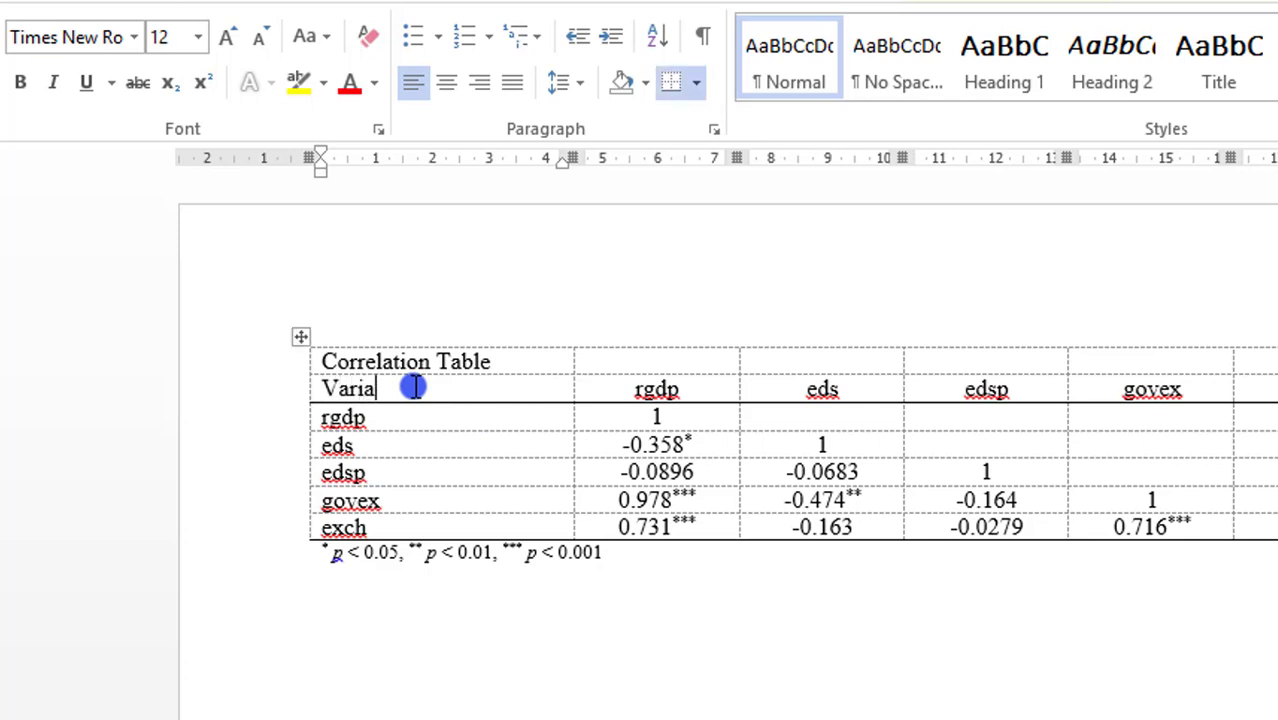
pyautogui.click(725, 675)
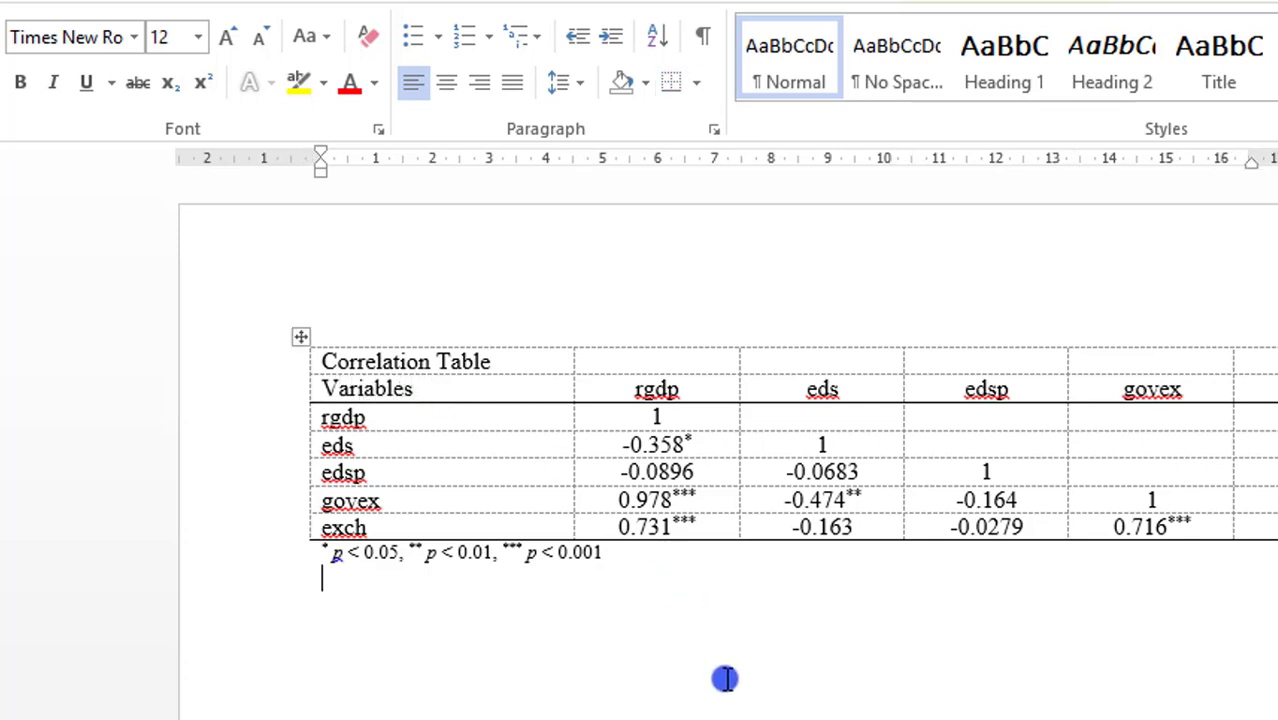
pyautogui.click(633, 387)
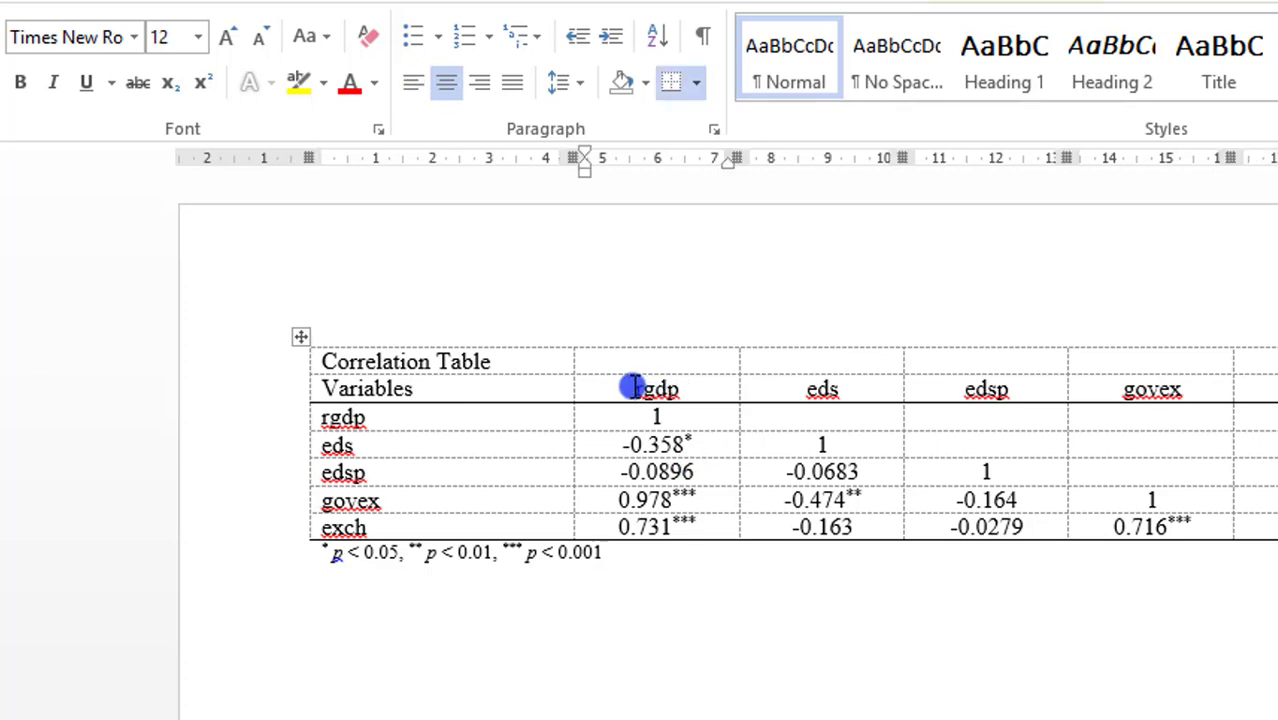
pyautogui.write('Real ')
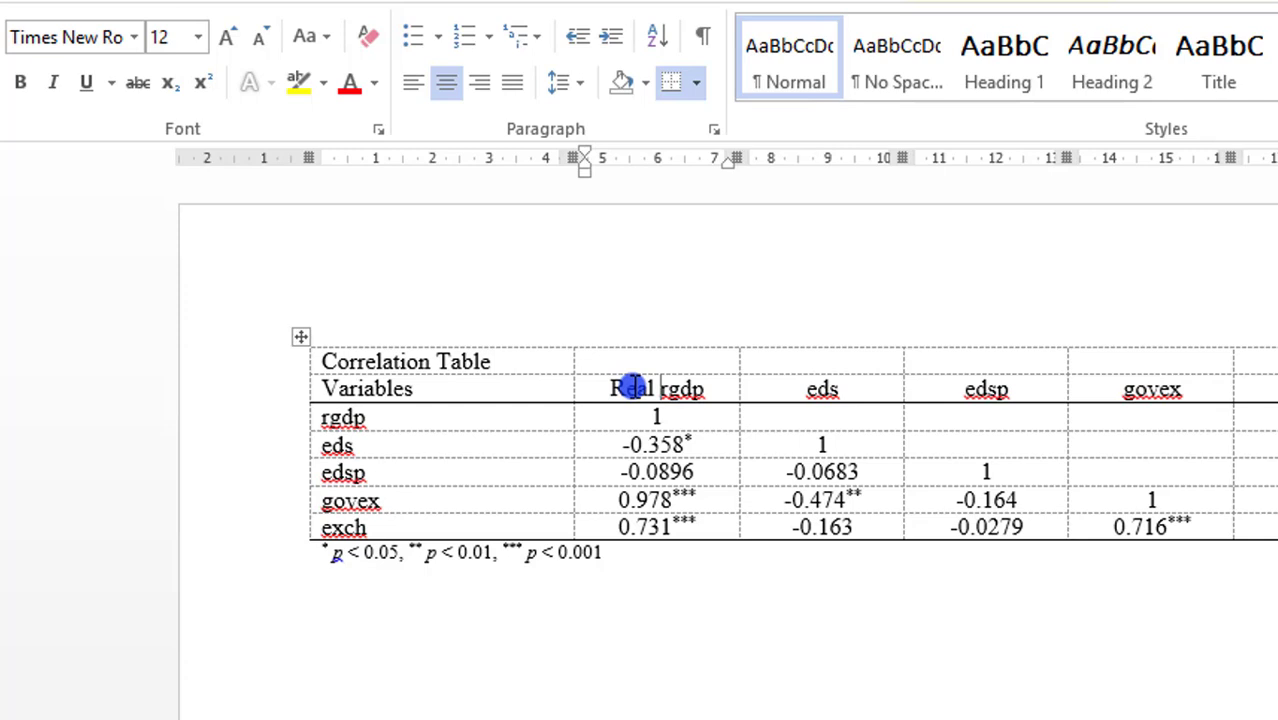
pyautogui.write('GDp')
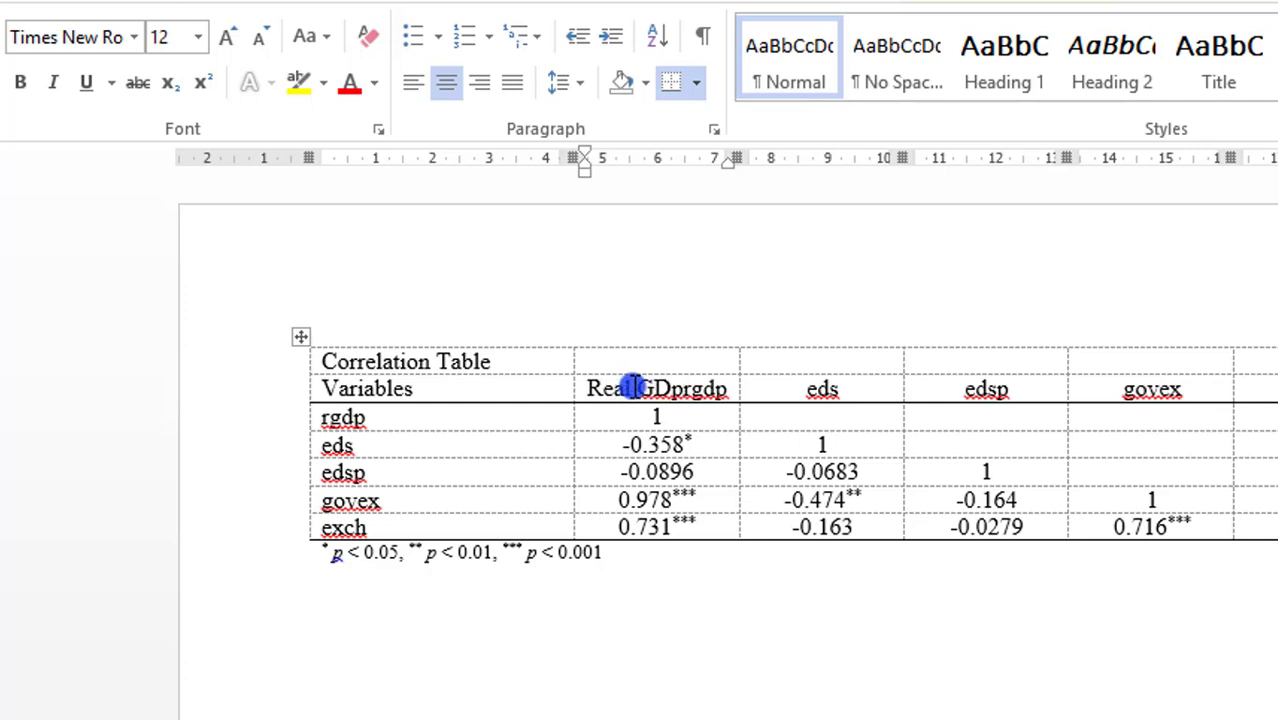
pyautogui.press('BackSpace')
pyautogui.write('P')
pyautogui.press('Delete')
pyautogui.press('Delete')
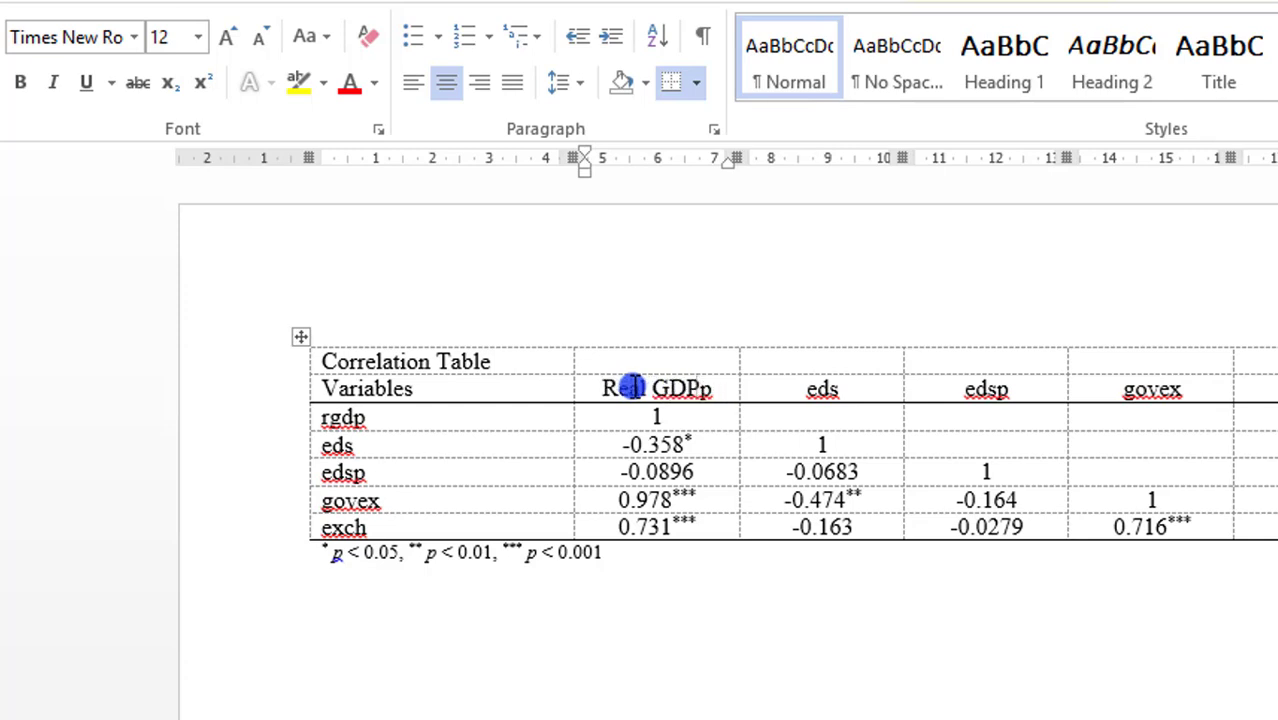
pyautogui.press('Delete')
pyautogui.press('Delete')
pyautogui.click(557, 422)
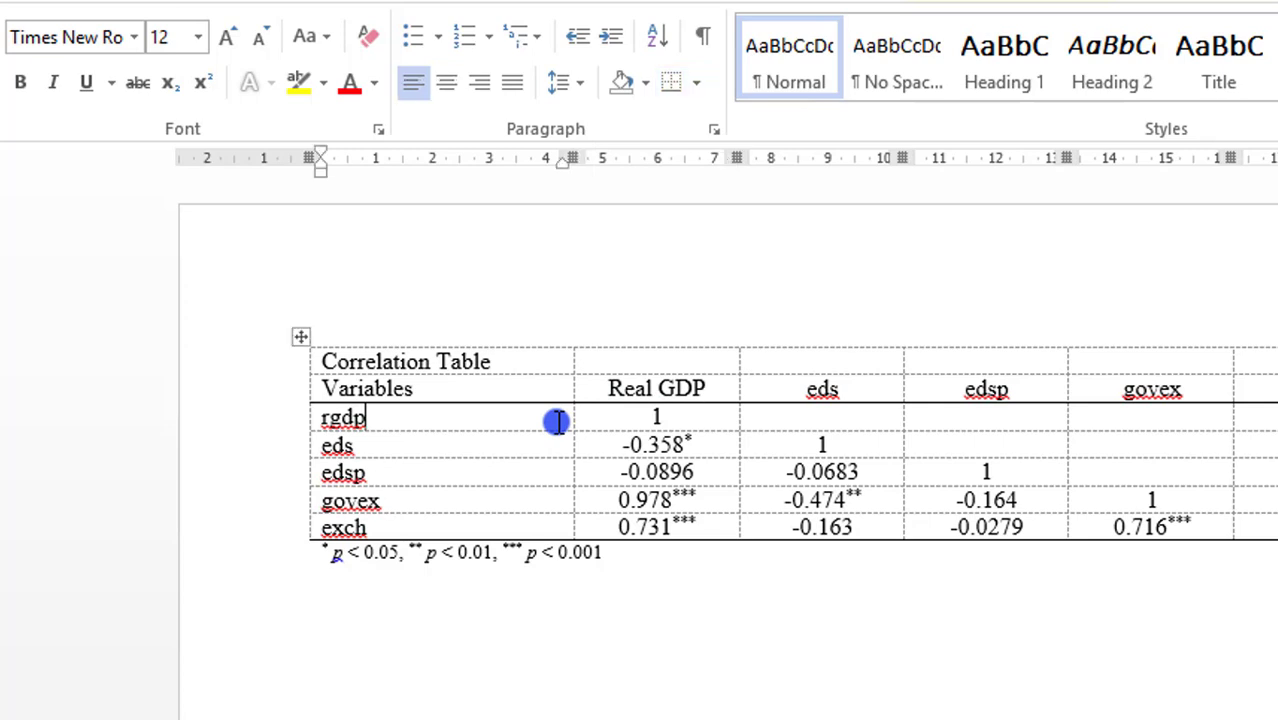
pyautogui.press('BackSpace')
pyautogui.press('BackSpace')
pyautogui.write('Real GDP')
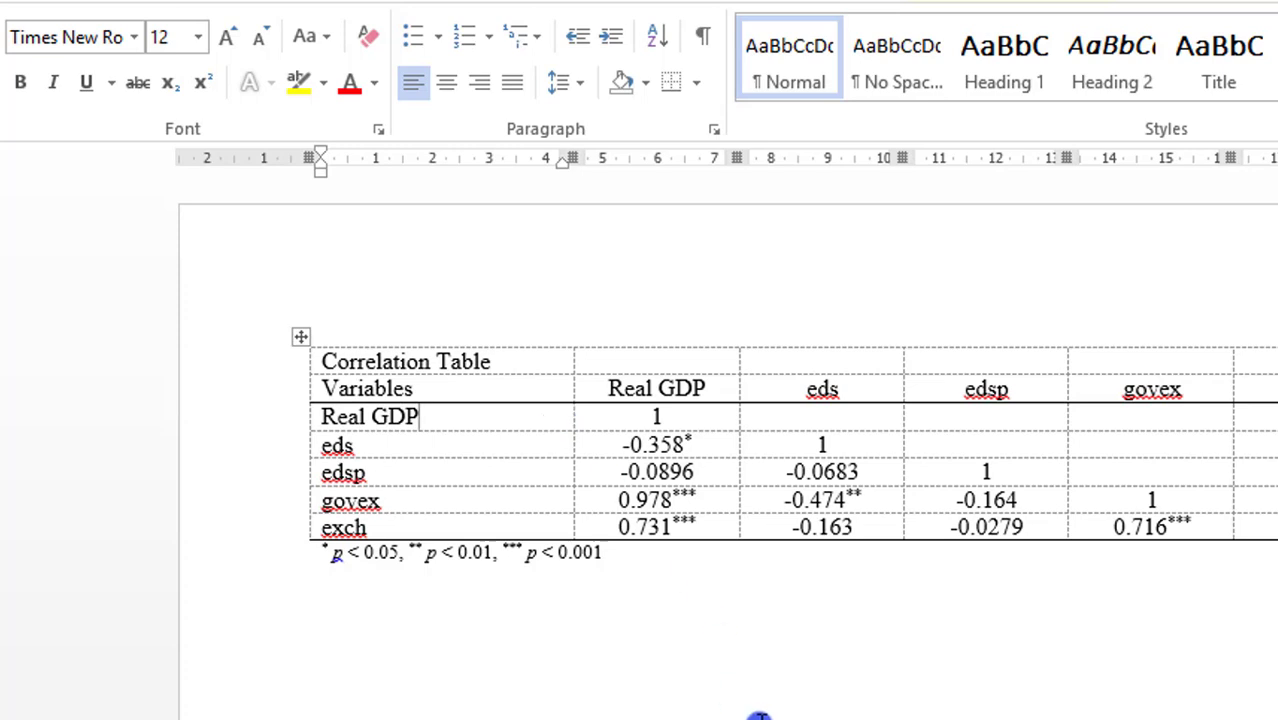
pyautogui.click(756, 712)
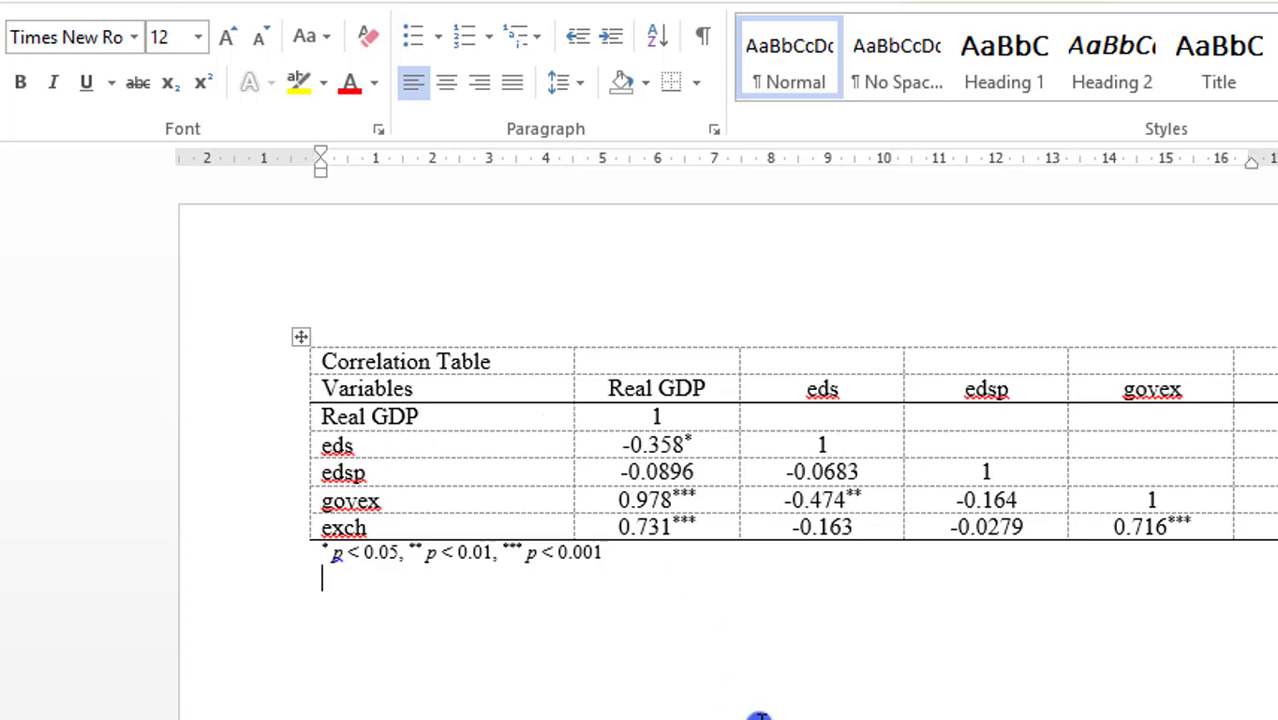
# Make the Correlation Table title bold at font size 15.
pyautogui.click(325, 362)
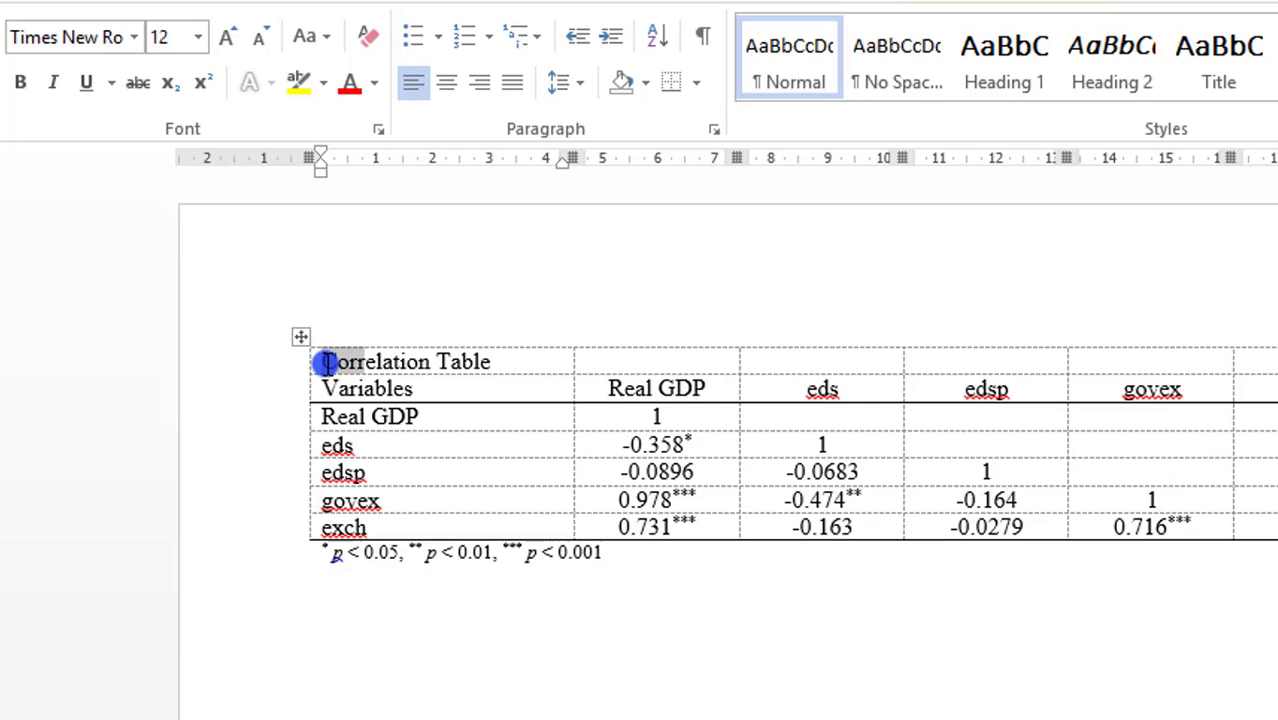
pyautogui.moveTo(325, 362); pyautogui.dragTo(490, 362)
pyautogui.click(20, 82)
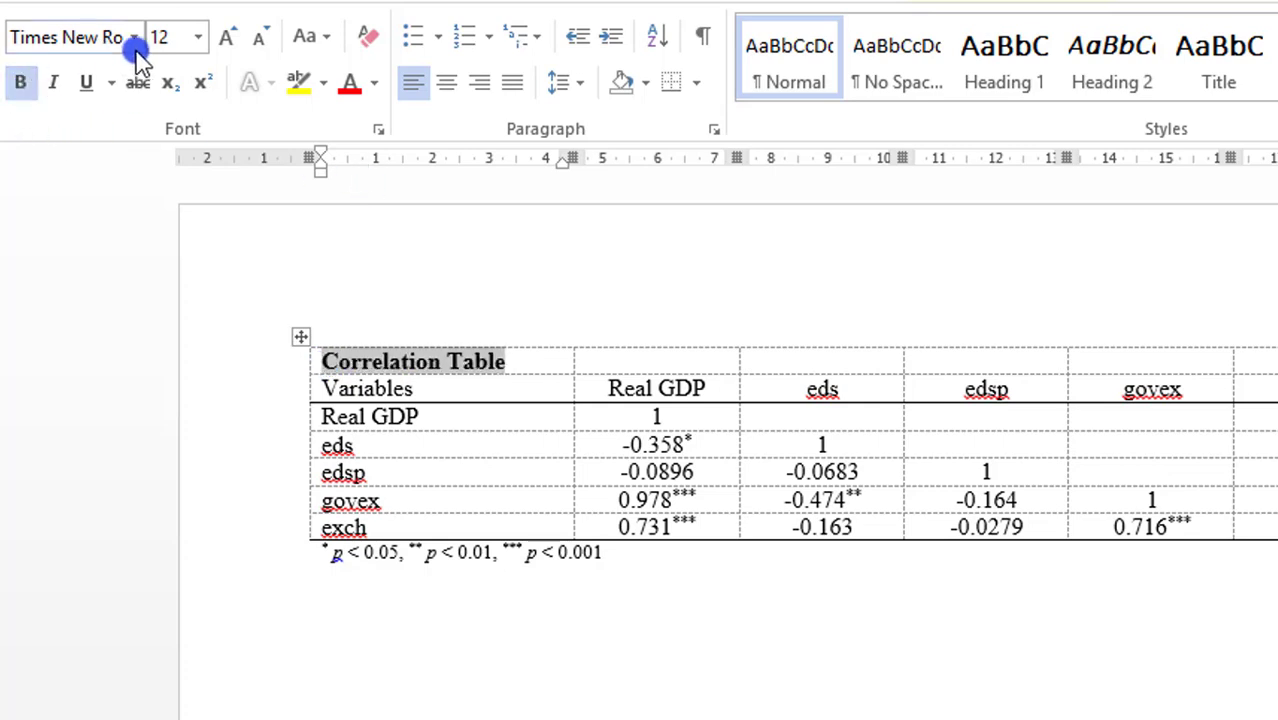
pyautogui.click(167, 40)
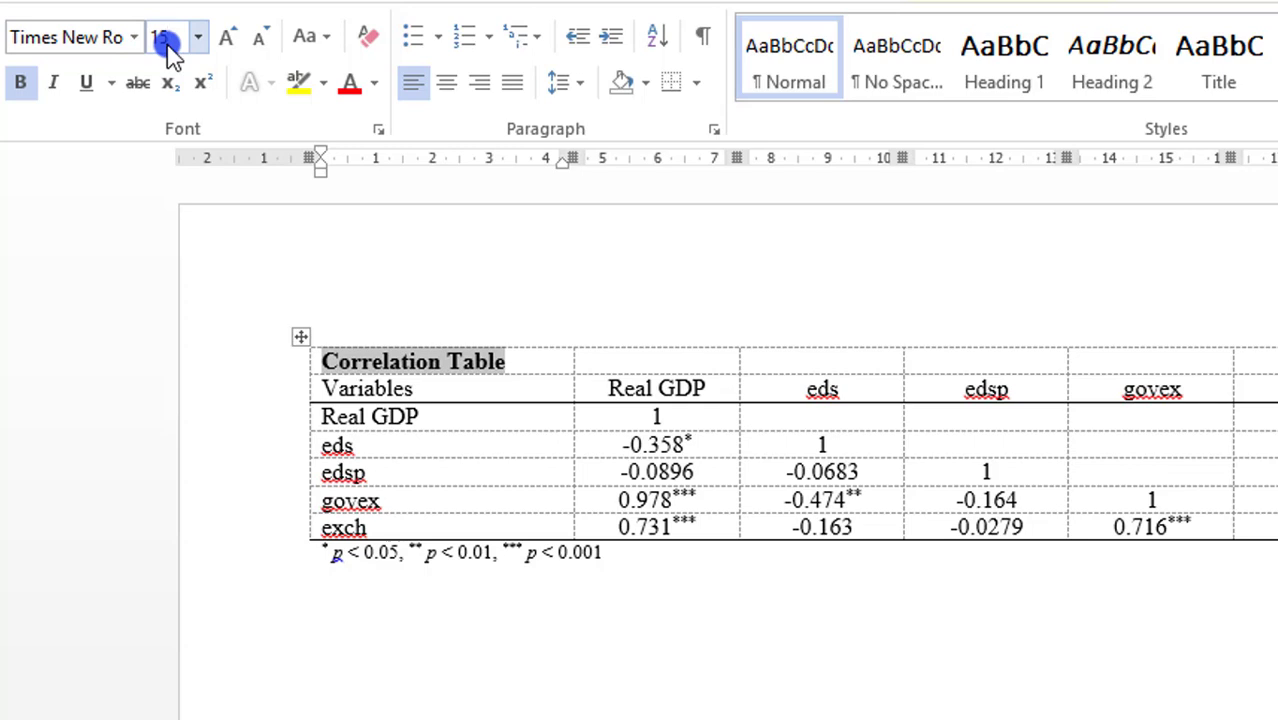
pyautogui.write('15')
pyautogui.press('Return')
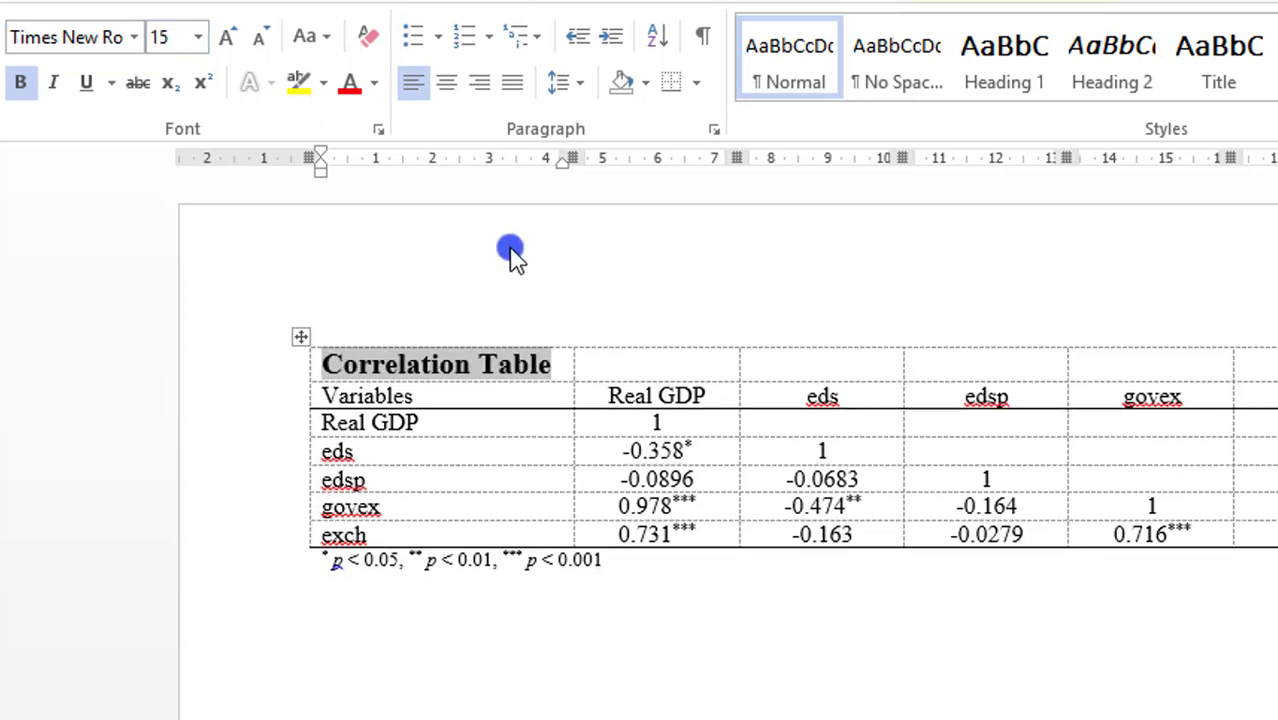
# Add a bottom border under the title row and a right border along the first column (Variables to exch).
pyautogui.hotkey('shift', 'Right')
pyautogui.hotkey('shift', 'Right')
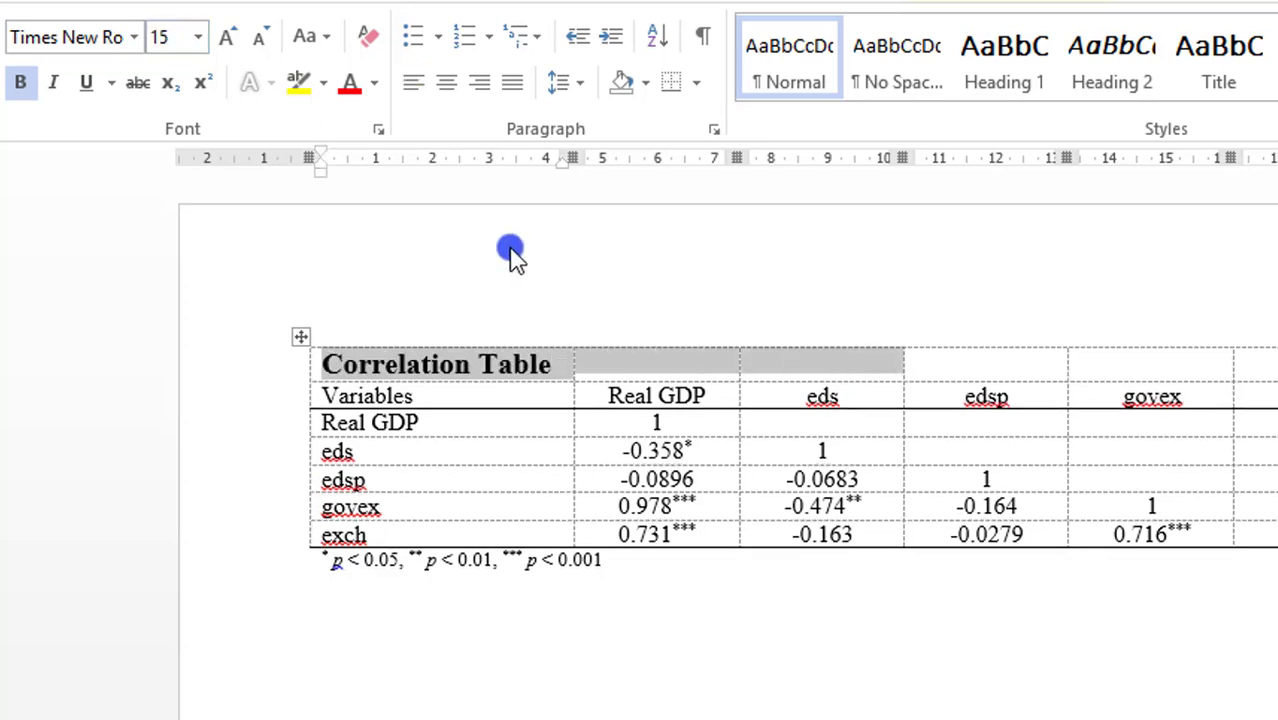
pyautogui.click(697, 84)
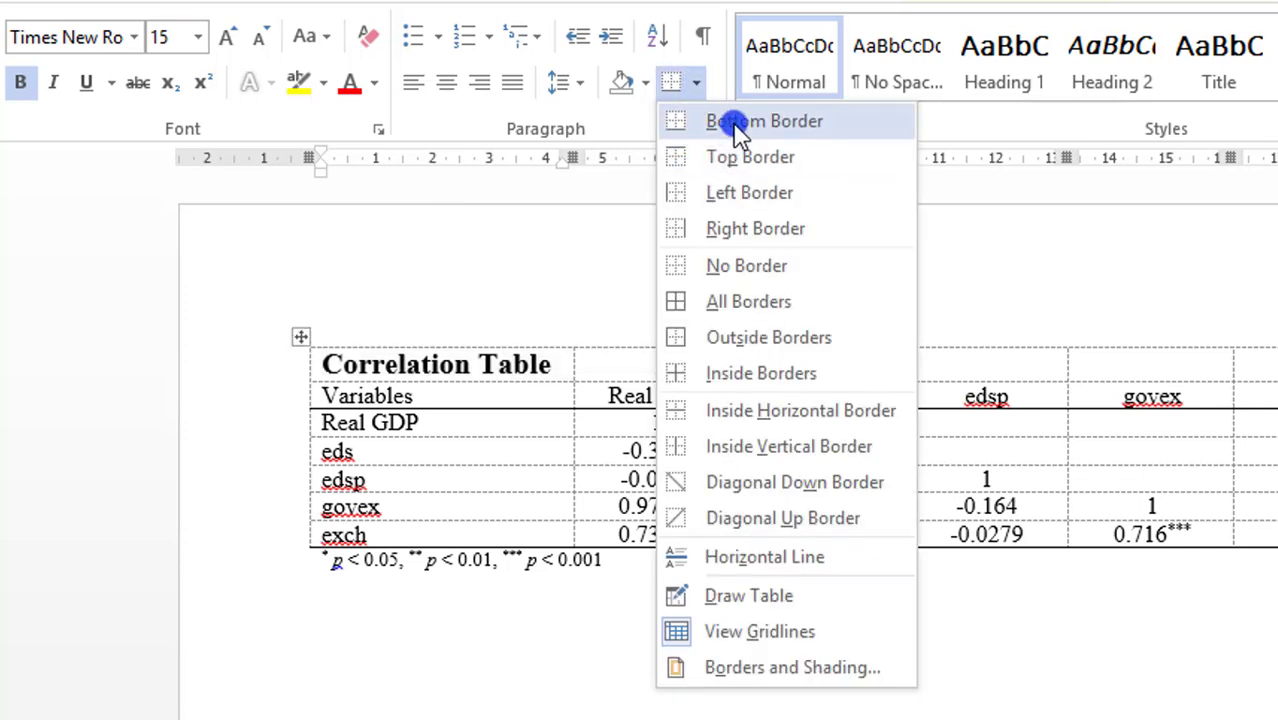
pyautogui.click(764, 121)
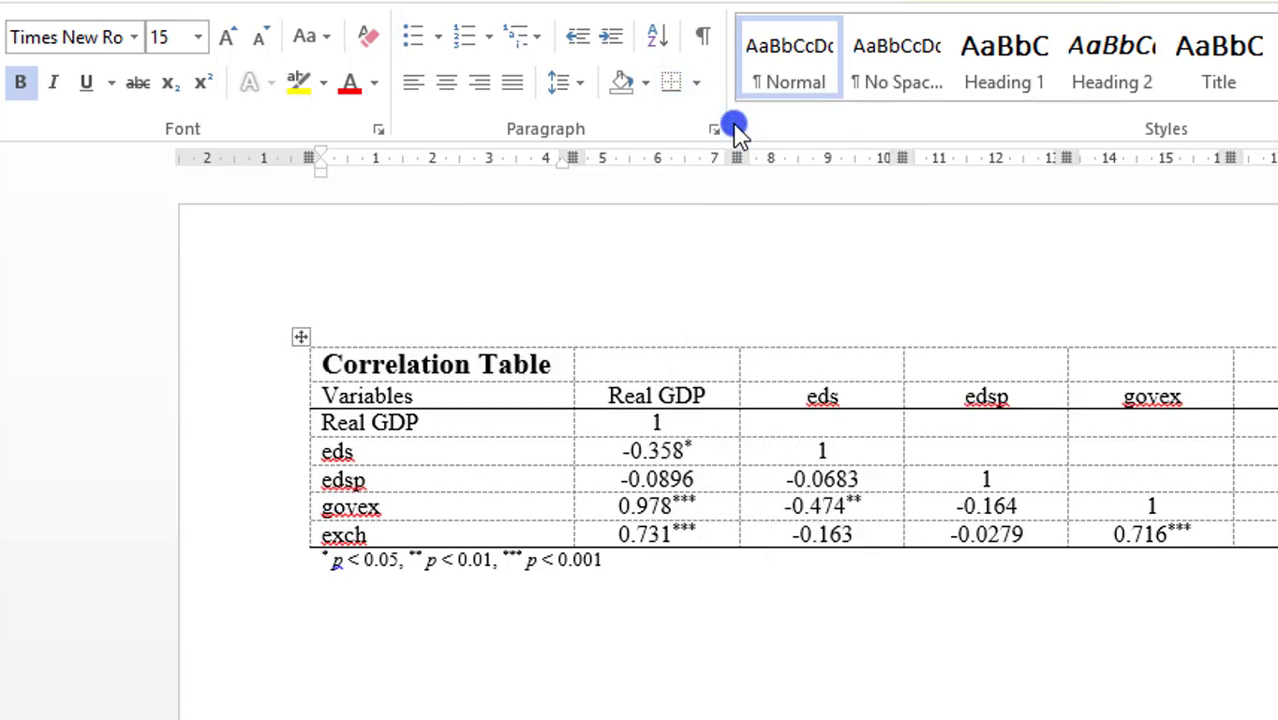
pyautogui.click(547, 404)
pyautogui.moveTo(547, 404); pyautogui.dragTo(547, 534)
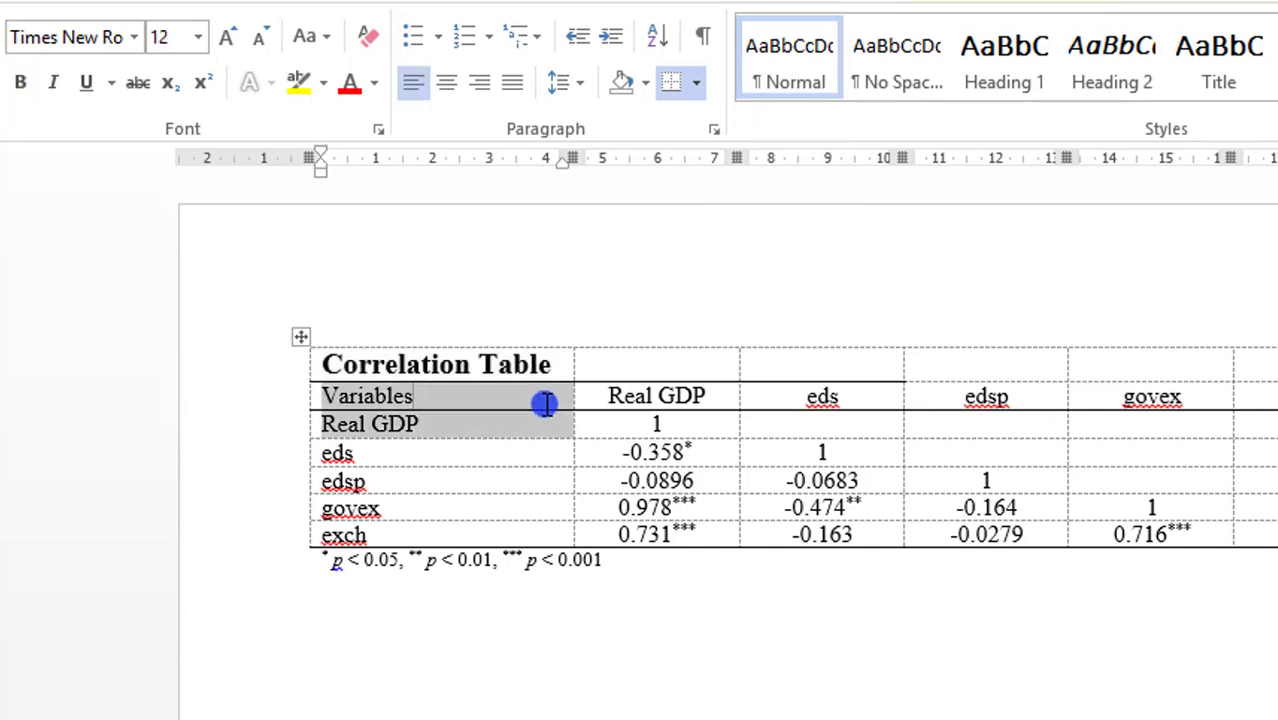
pyautogui.click(696, 83)
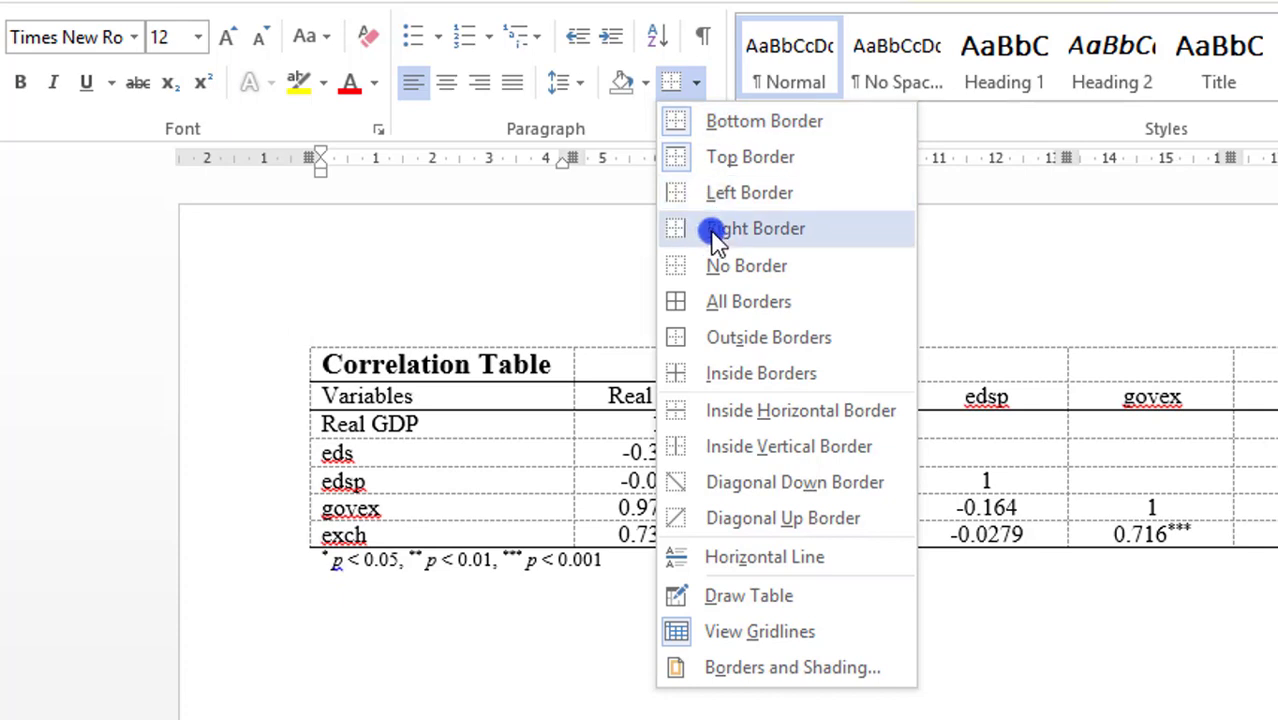
pyautogui.click(716, 232)
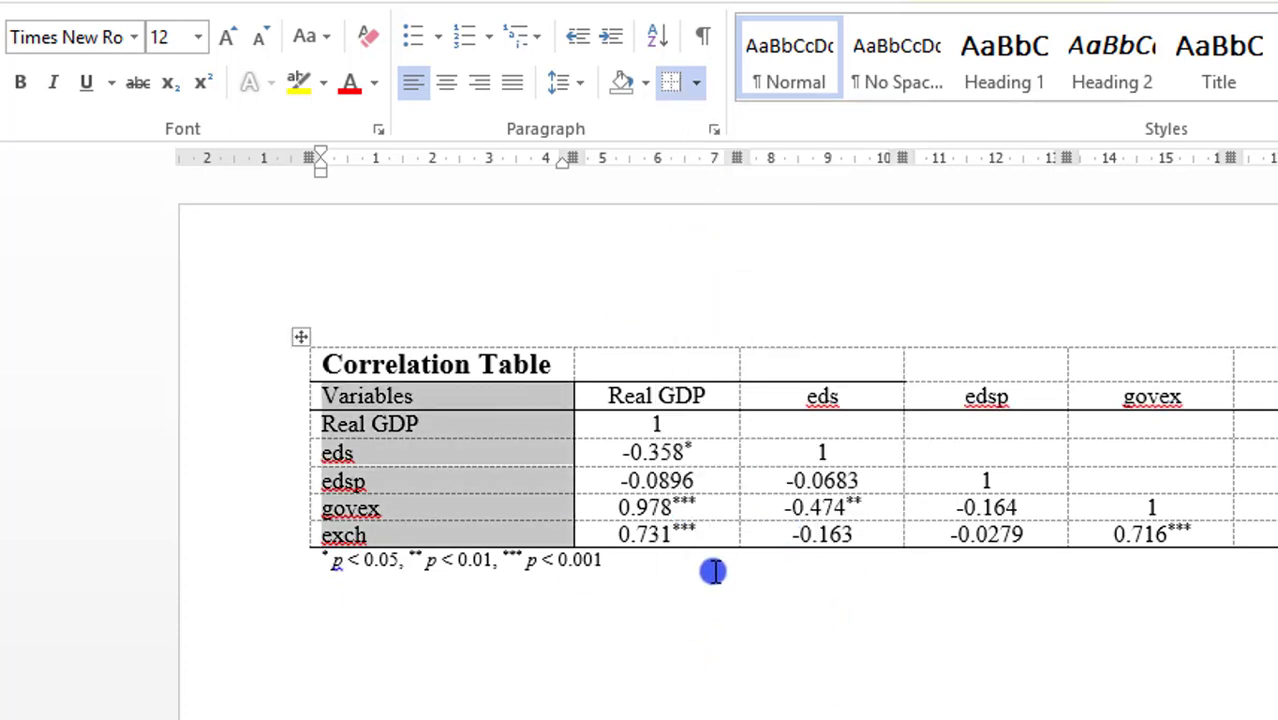
# Prefix the p-value line with Note:, explain the significance levels, and add a Source: Author line.
pyautogui.click(320, 565)
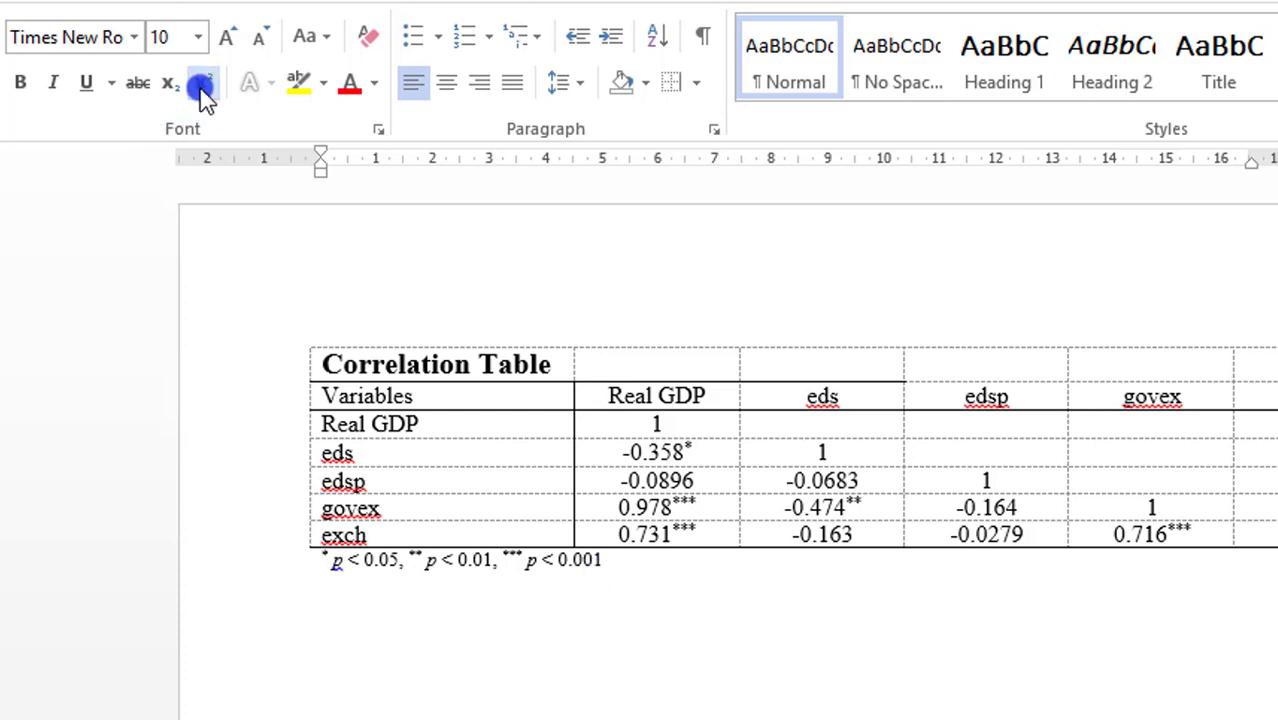
pyautogui.write('Note:')
pyautogui.click(650, 560)
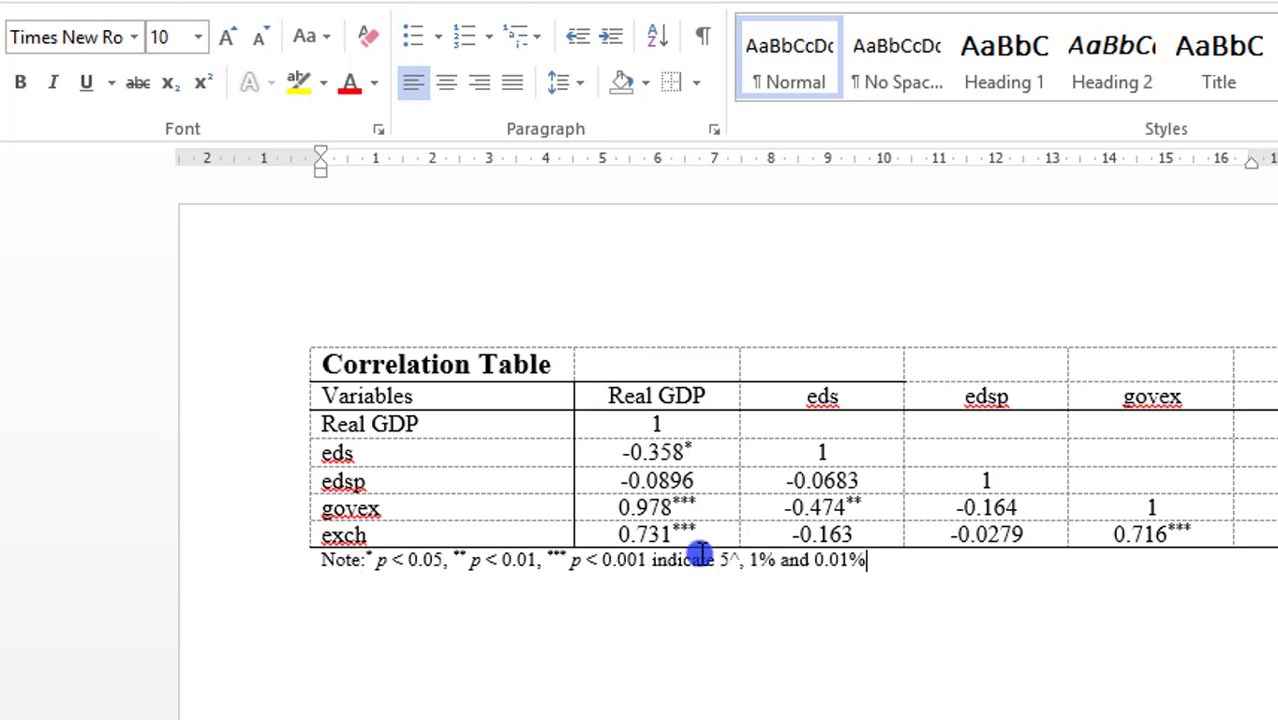
pyautogui.write('indicate 5^, 1% and 0.01% significance leve')
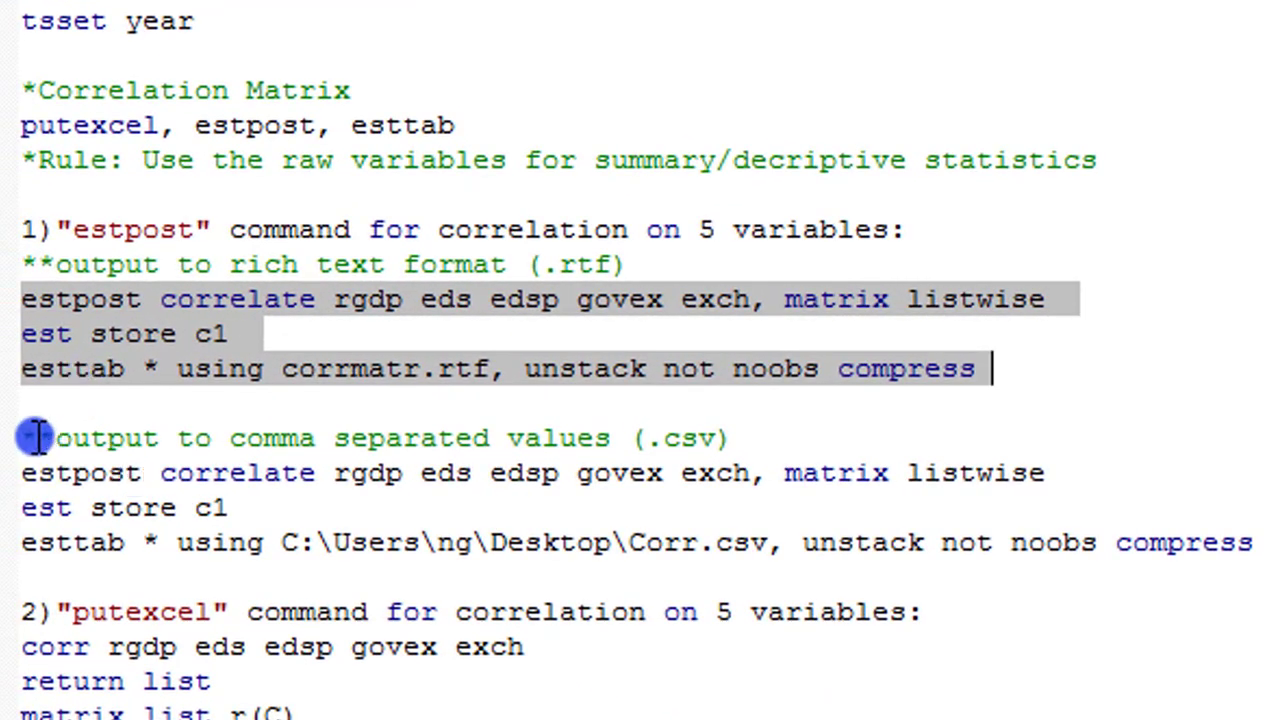
# Run the three csv-output estpost/est store/esttab lines and open the exported Corr.csv in Excel.
pyautogui.click(33, 436)
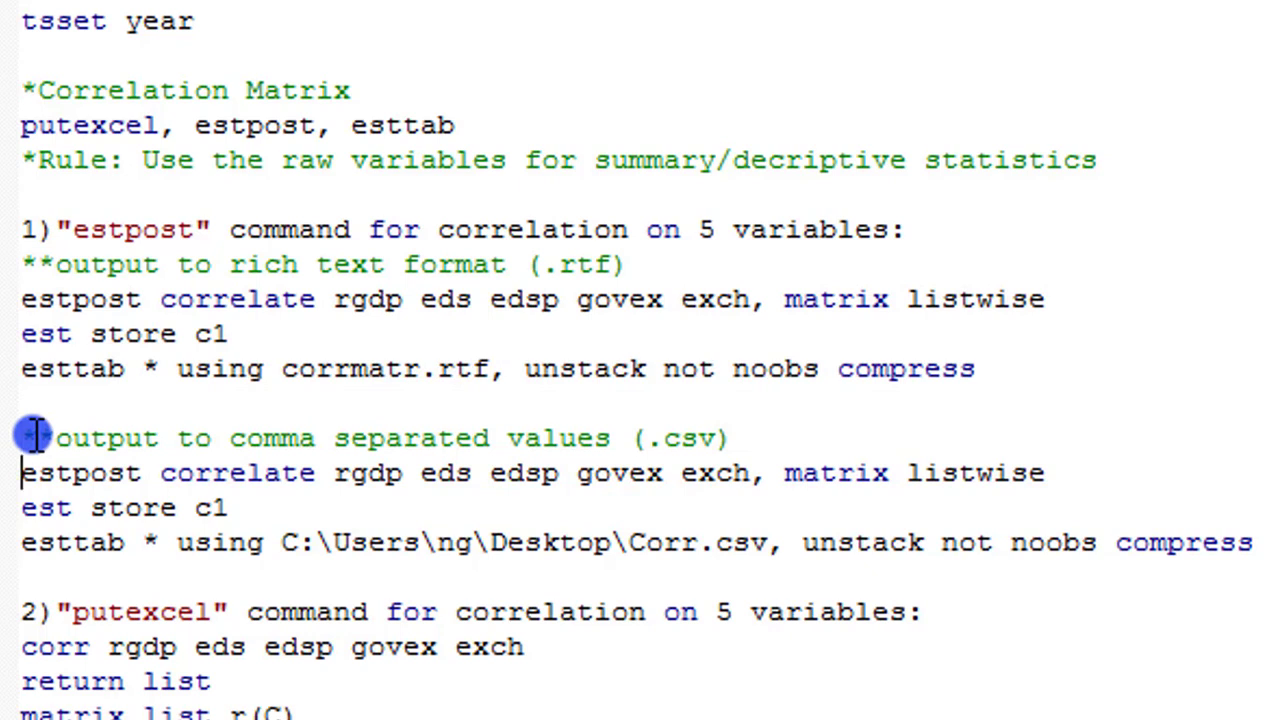
pyautogui.hotkey('shift', 'Down')
pyautogui.hotkey('shift', 'Down')
pyautogui.hotkey('shift', 'Down')
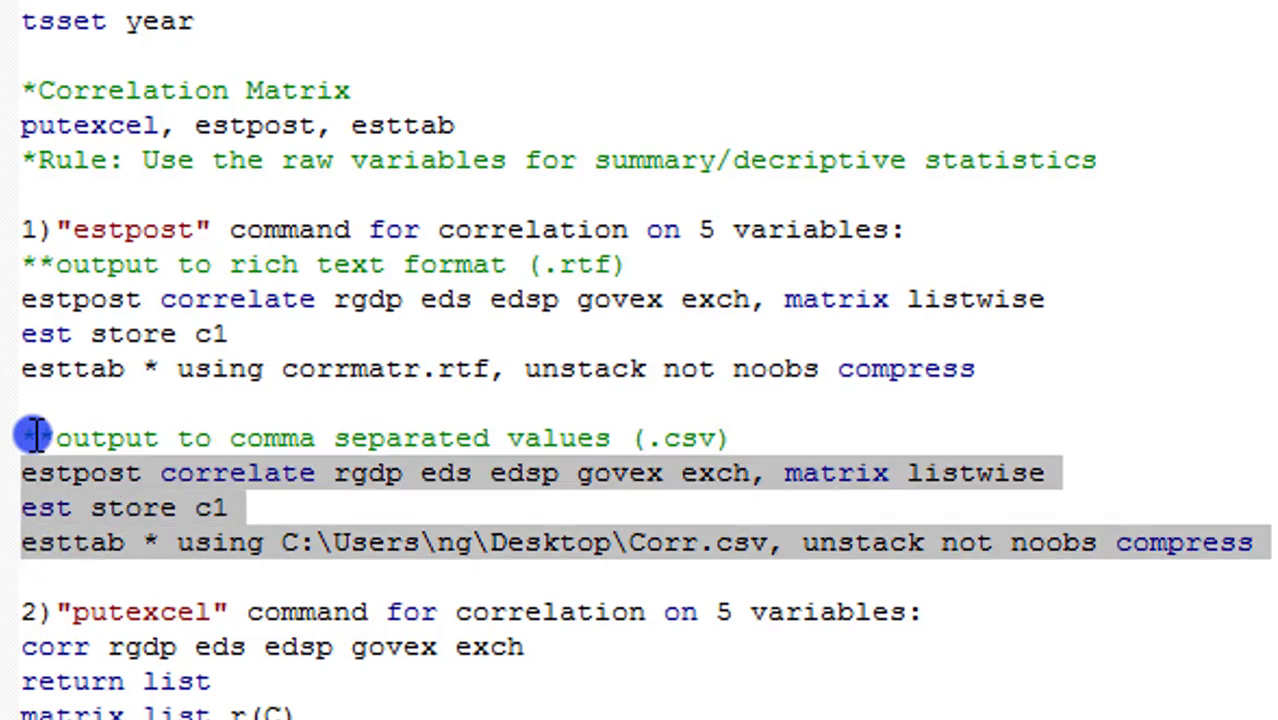
pyautogui.click(640, 8)
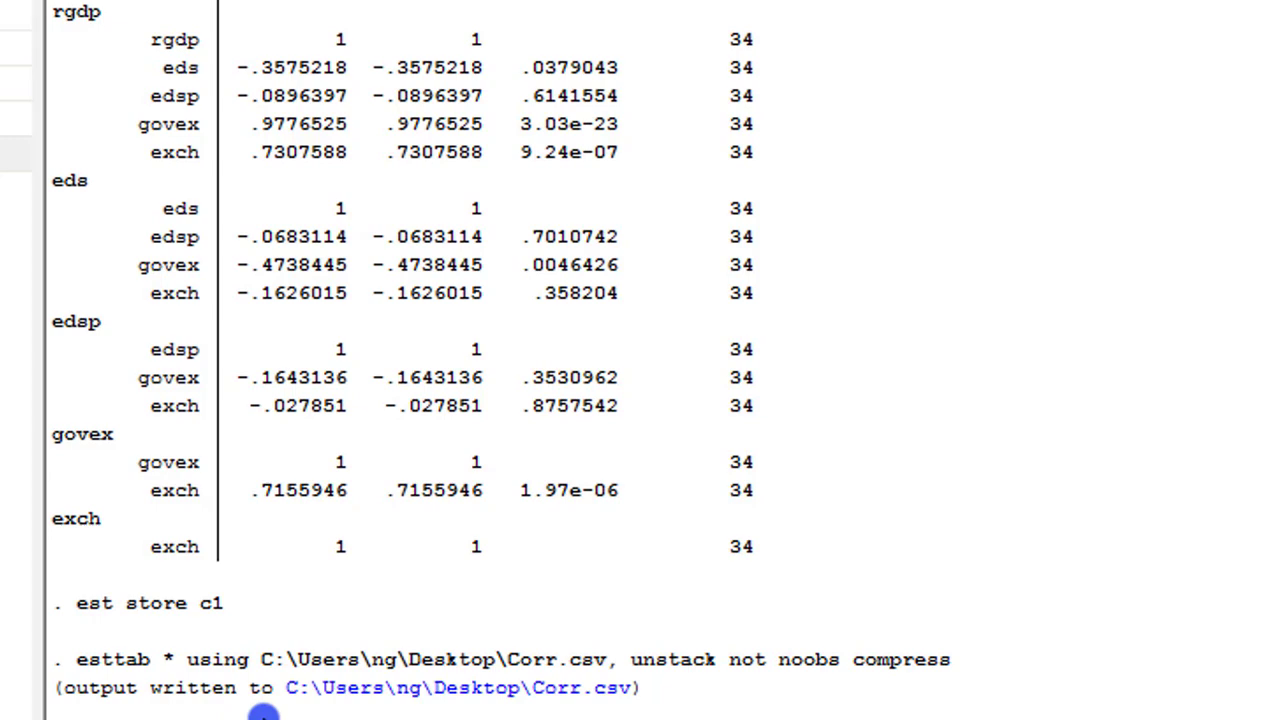
pyautogui.click(524, 690)
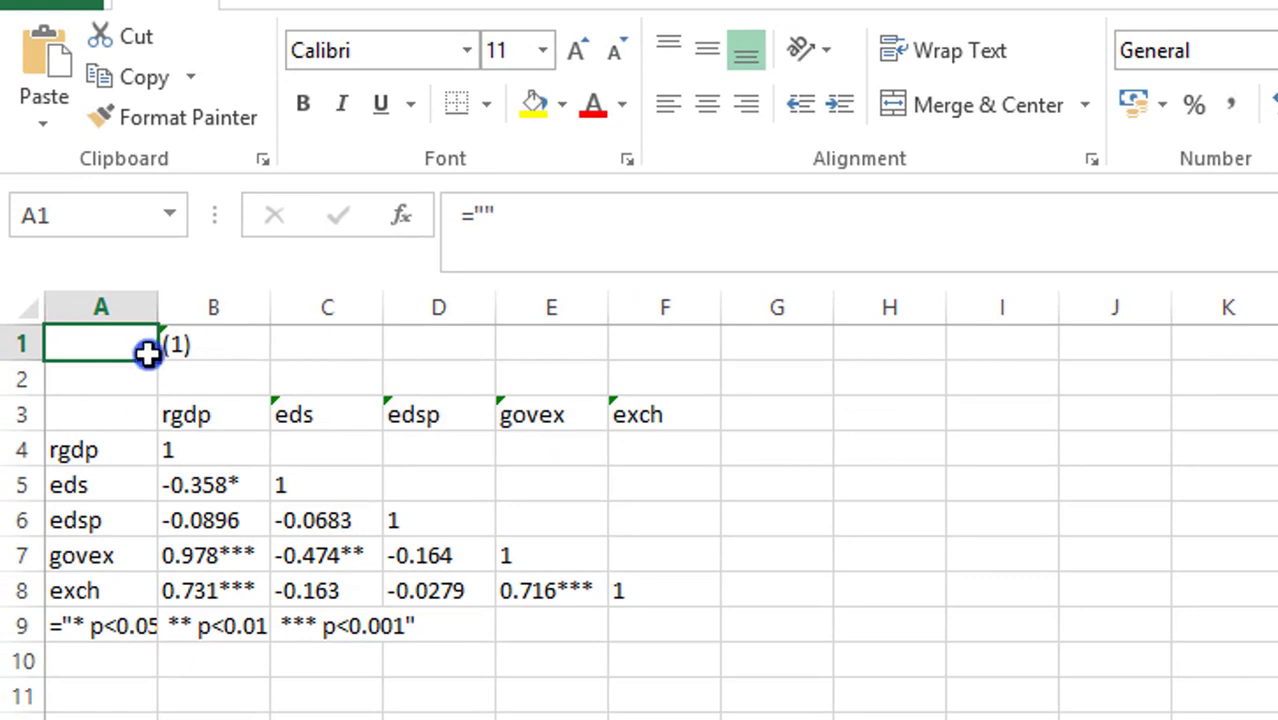
pyautogui.moveTo(168, 318); pyautogui.dragTo(168, 318)
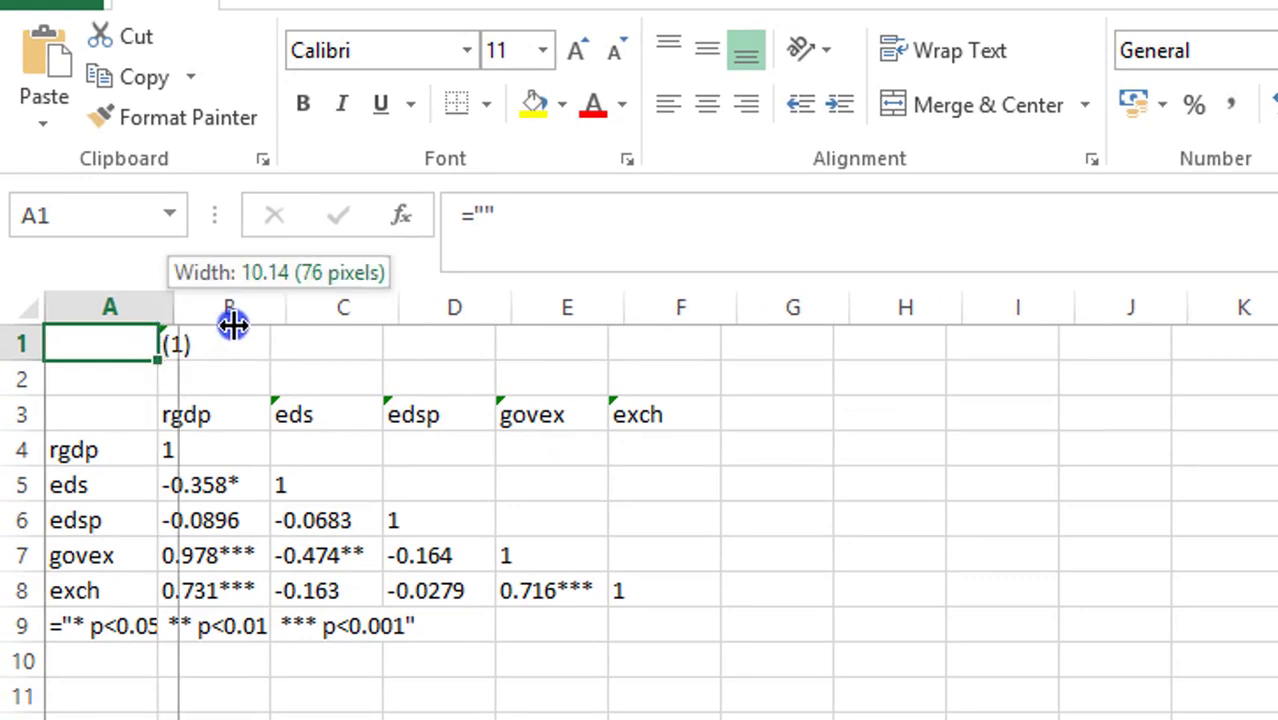
# Widen column A, delete the (1) row, and enter Correlation Table in A1 and Variables in A2.
pyautogui.moveTo(232, 323); pyautogui.dragTo(222, 323)
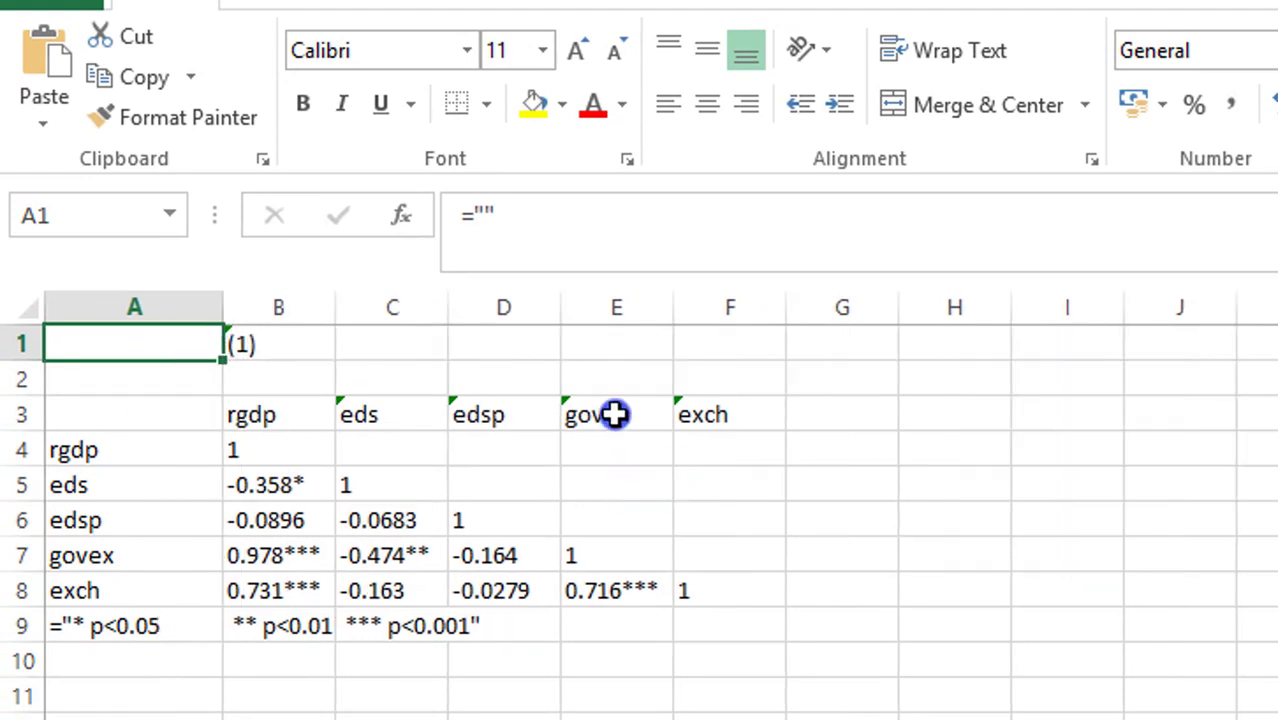
pyautogui.click(24, 347)
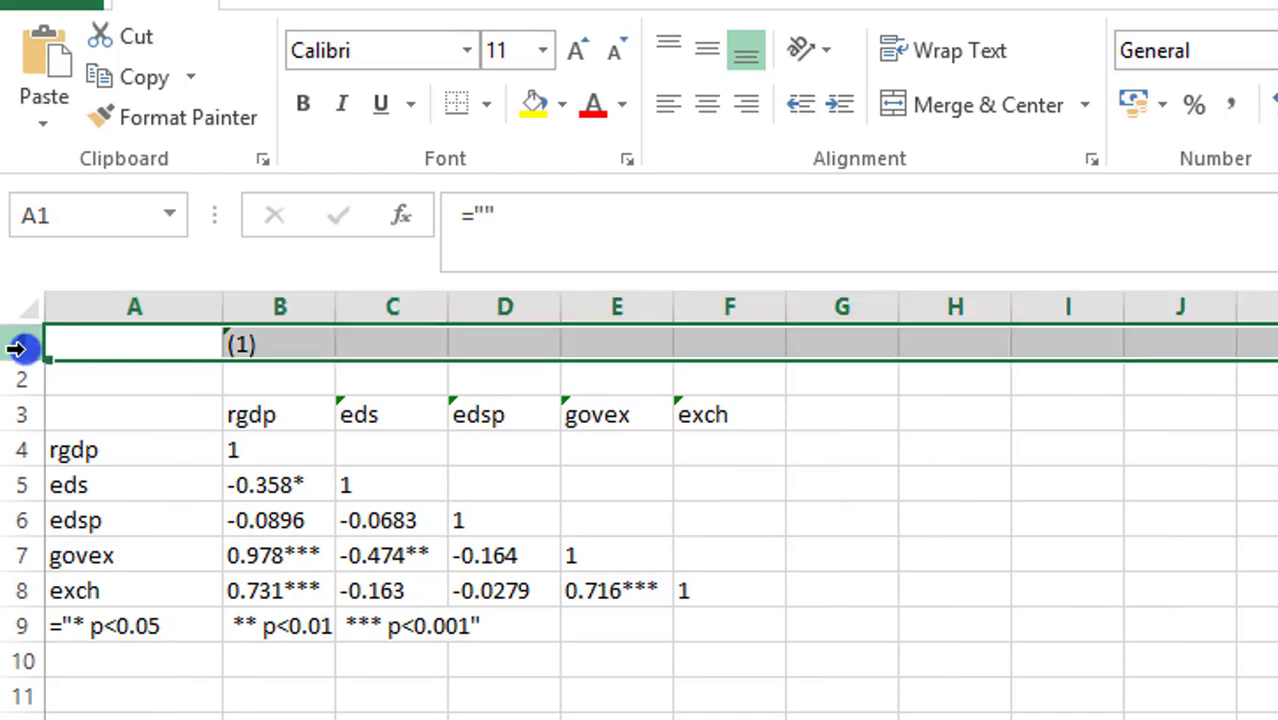
pyautogui.rightClick(17, 348)
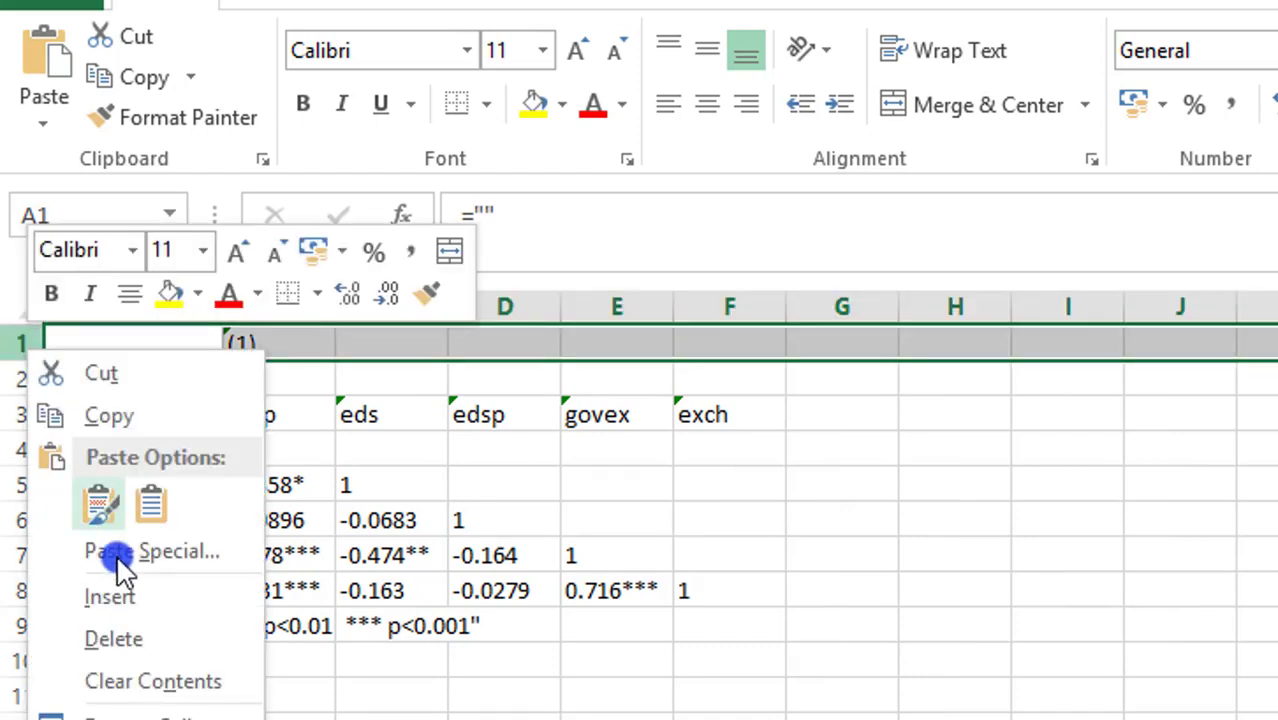
pyautogui.click(128, 640)
pyautogui.click(120, 350)
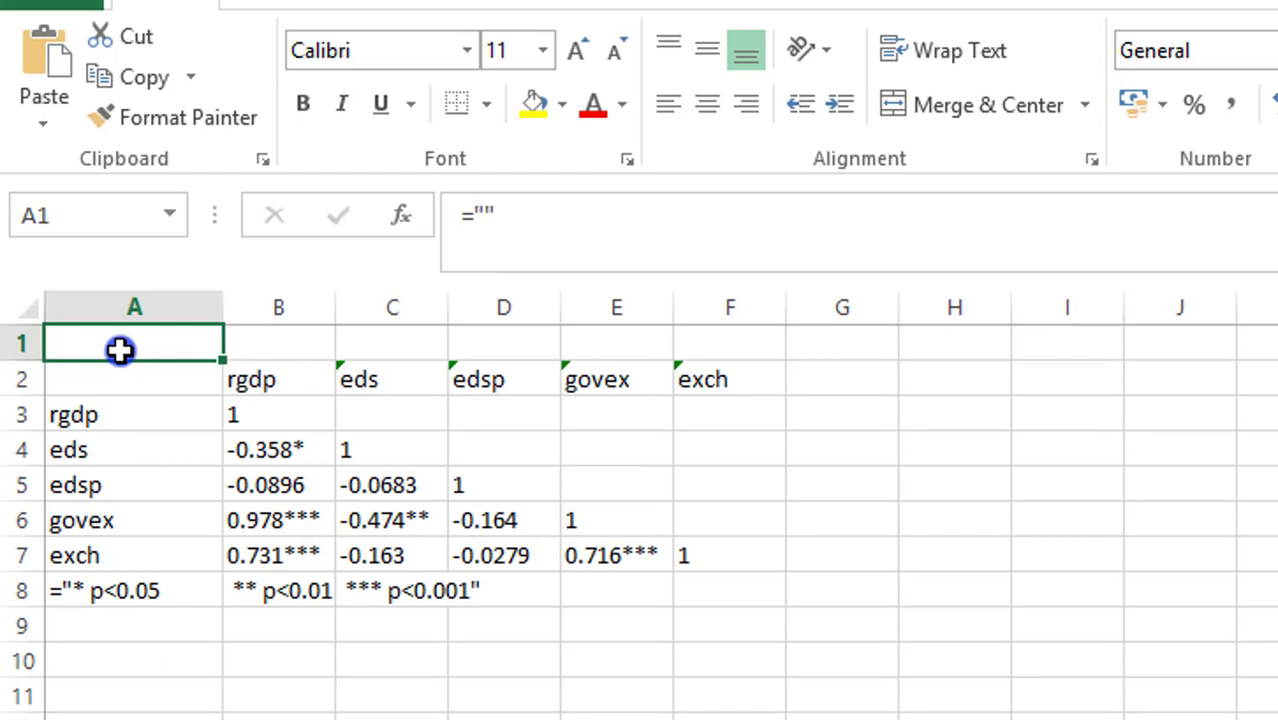
pyautogui.write('Corre')
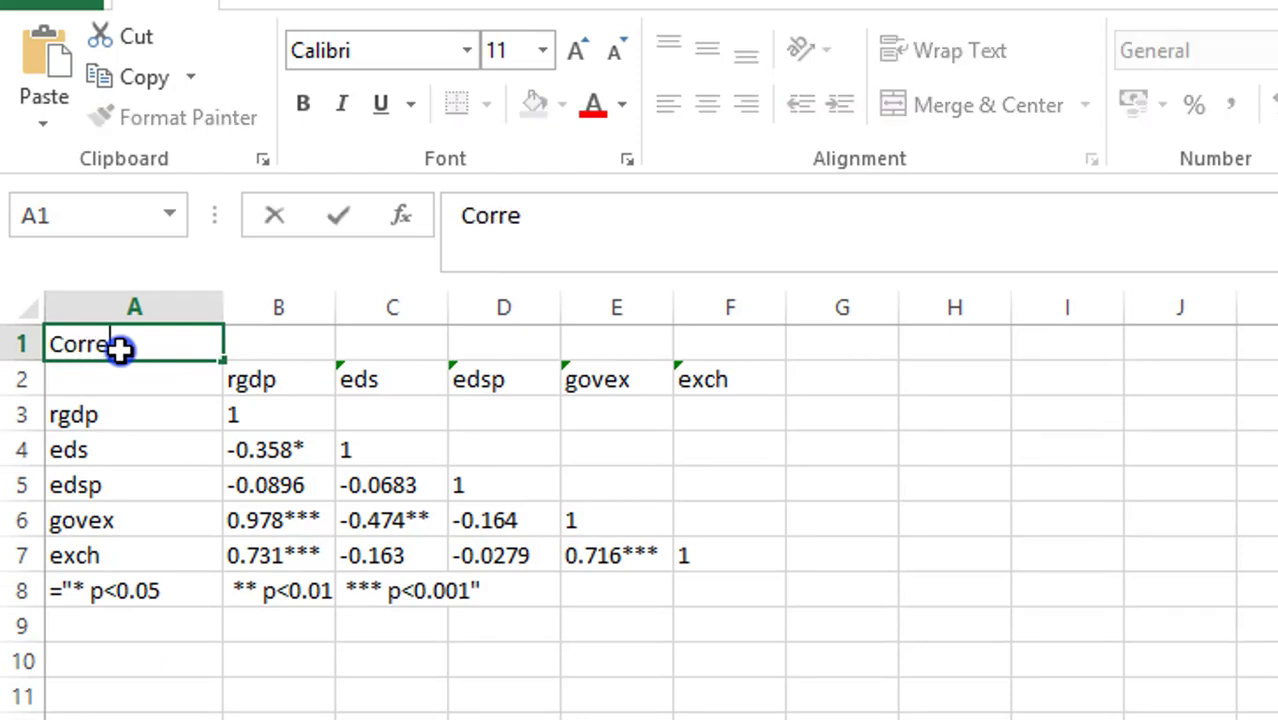
pyautogui.write('lation Table')
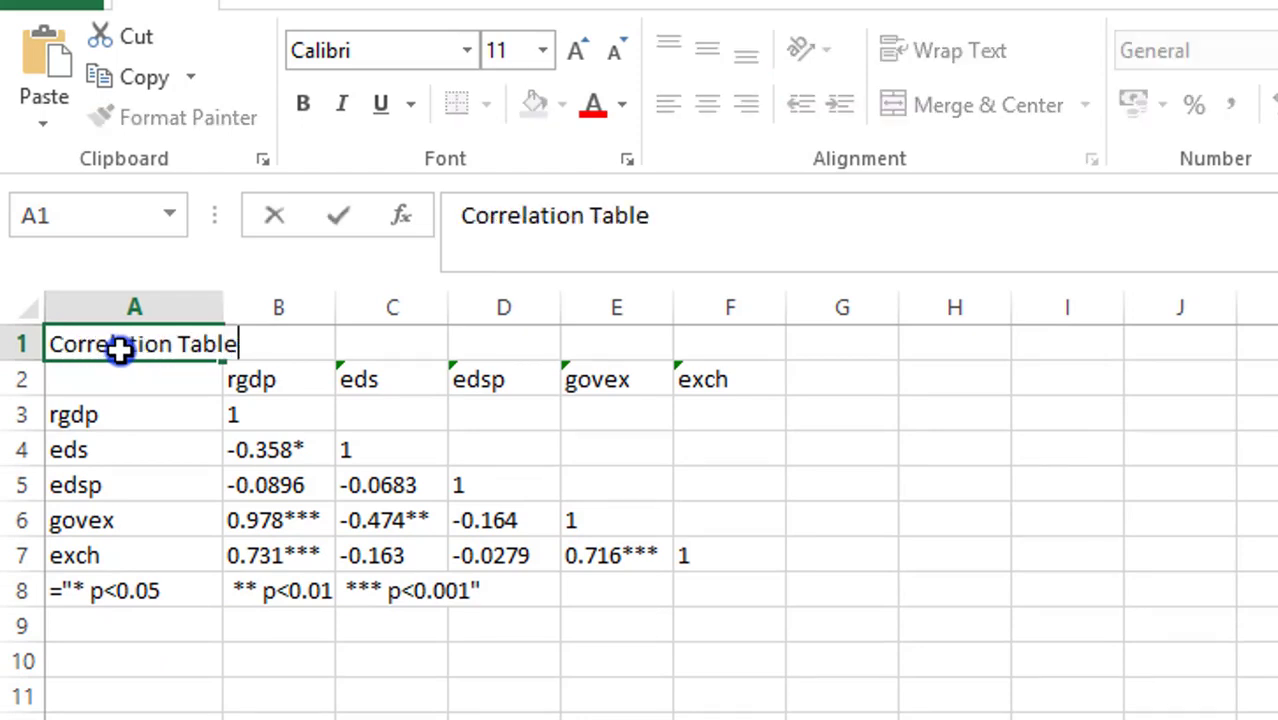
pyautogui.click(123, 378)
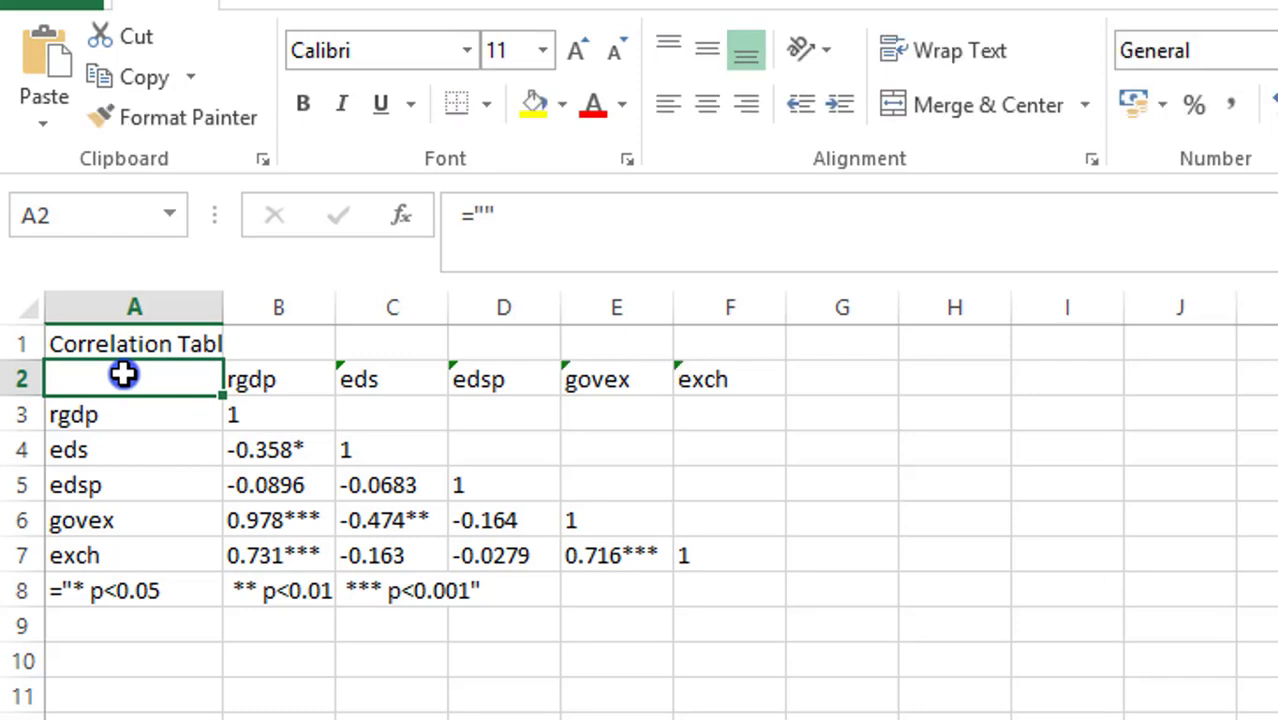
pyautogui.write('Variables')
pyautogui.click(266, 484)
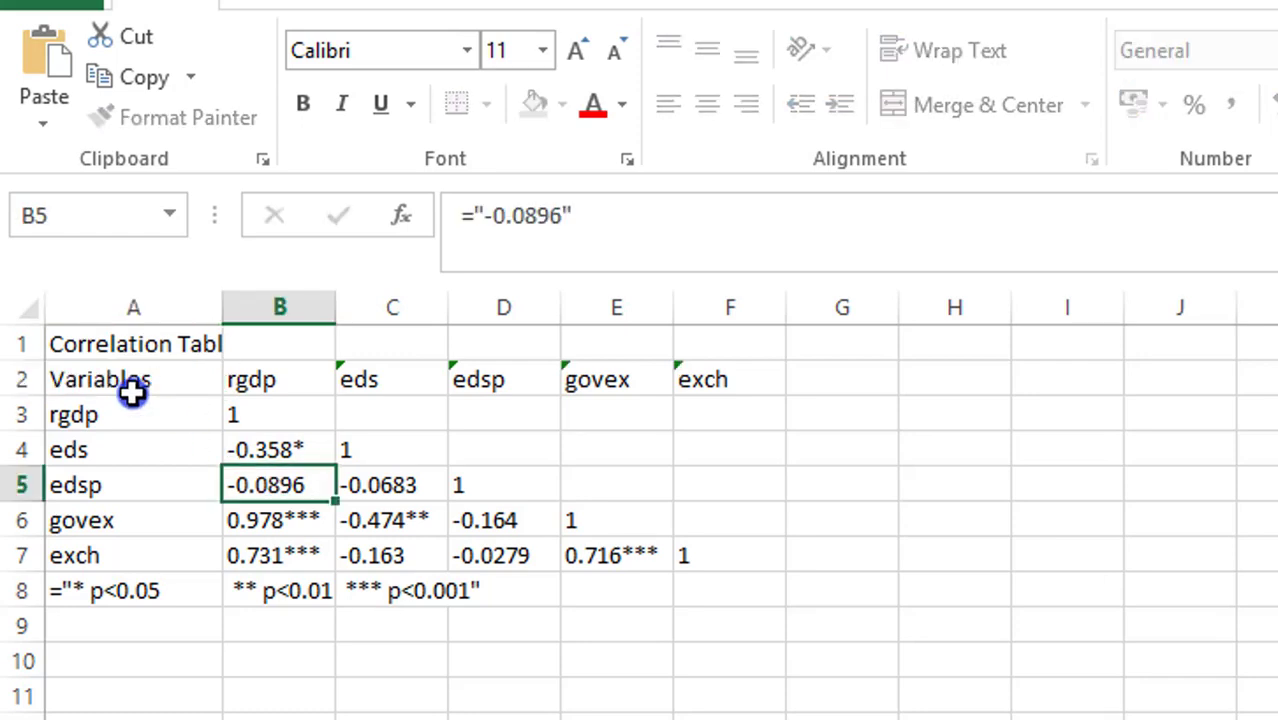
# Set the whole sheet in Times New Roman at 12 points.
pyautogui.click(38, 314)
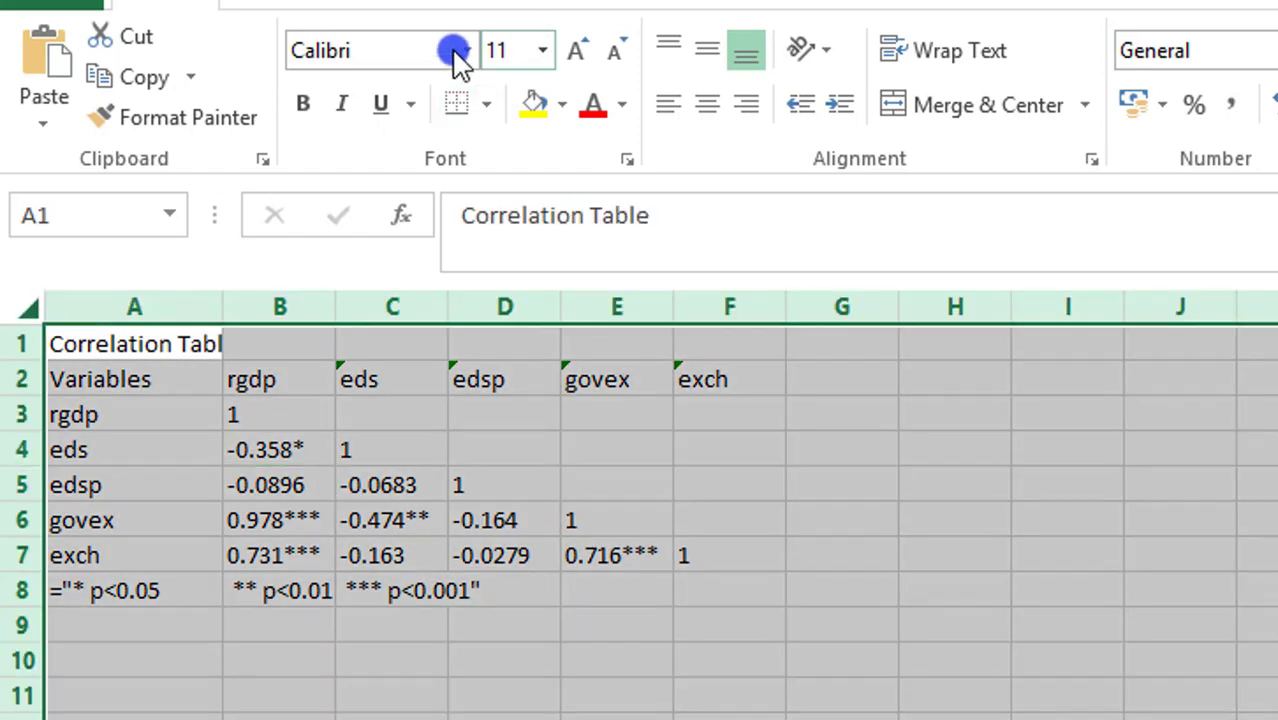
pyautogui.click(368, 55)
pyautogui.write('imes New Roma')
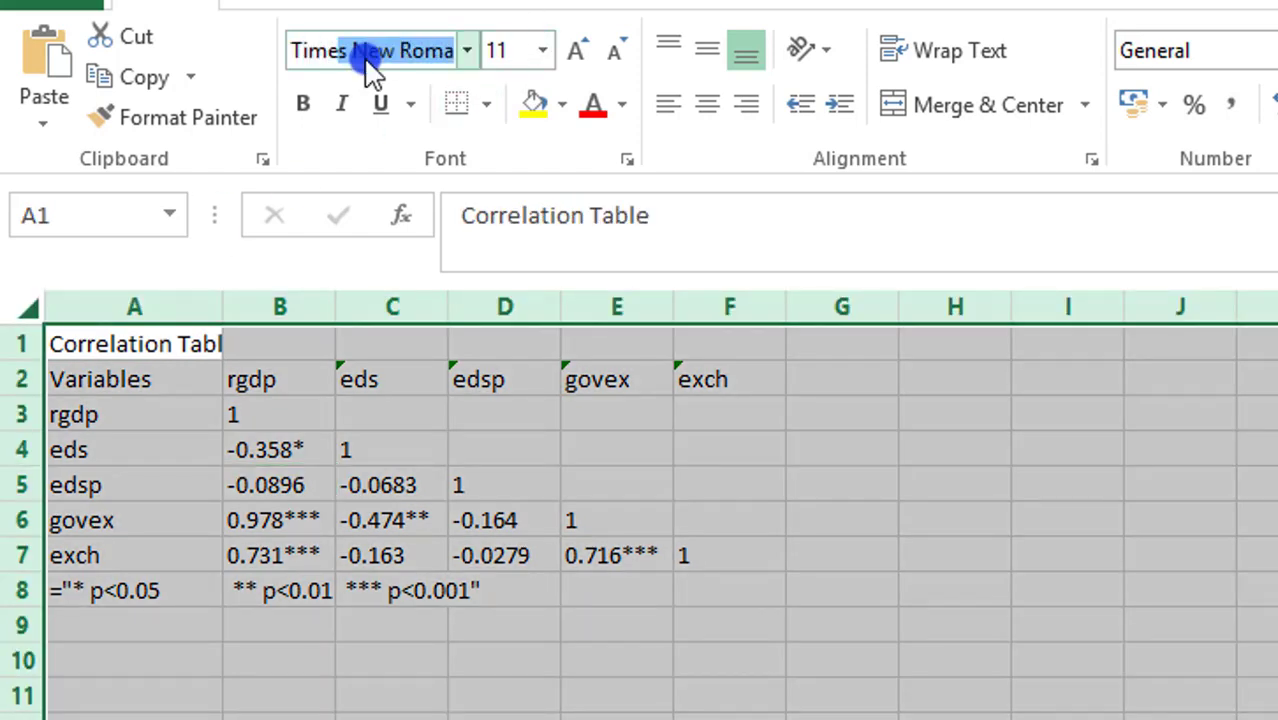
pyautogui.press('Return')
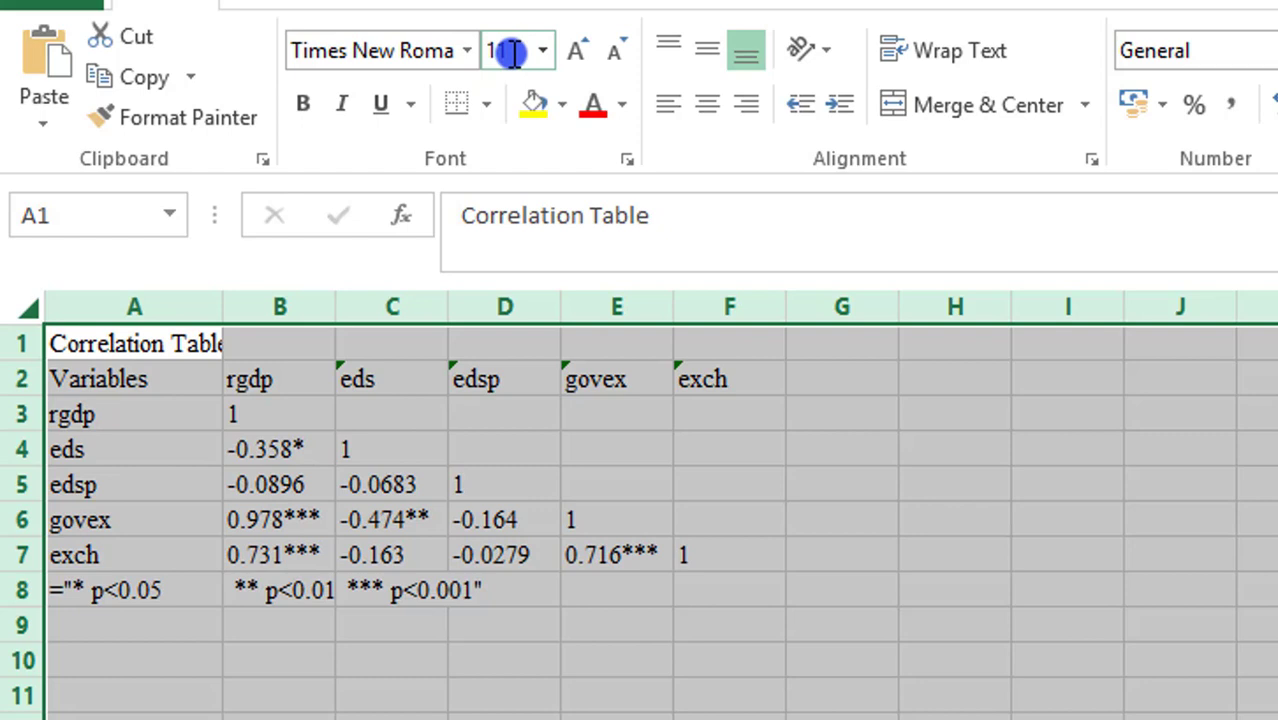
pyautogui.click(505, 50)
pyautogui.write('12')
pyautogui.press('Return')
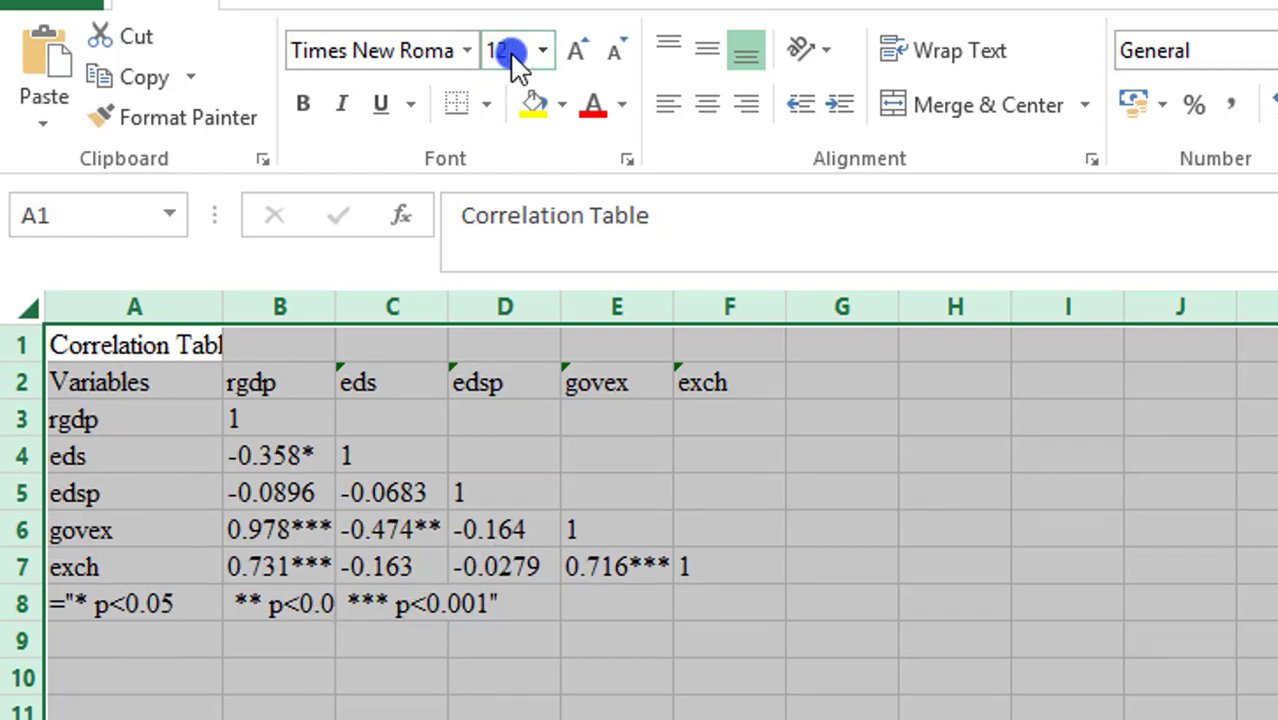
pyautogui.click(706, 460)
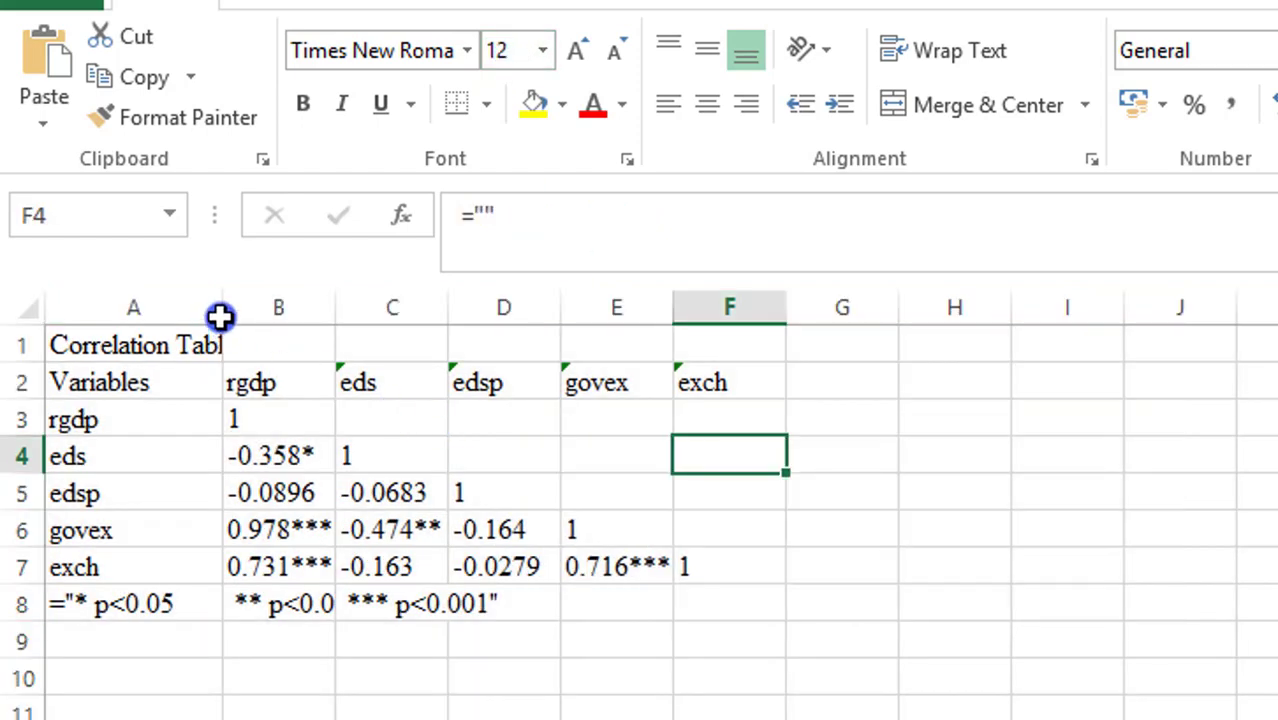
# Make the title size 15 and bold, merge it across A1:C1, and left-align it.
pyautogui.click(188, 340)
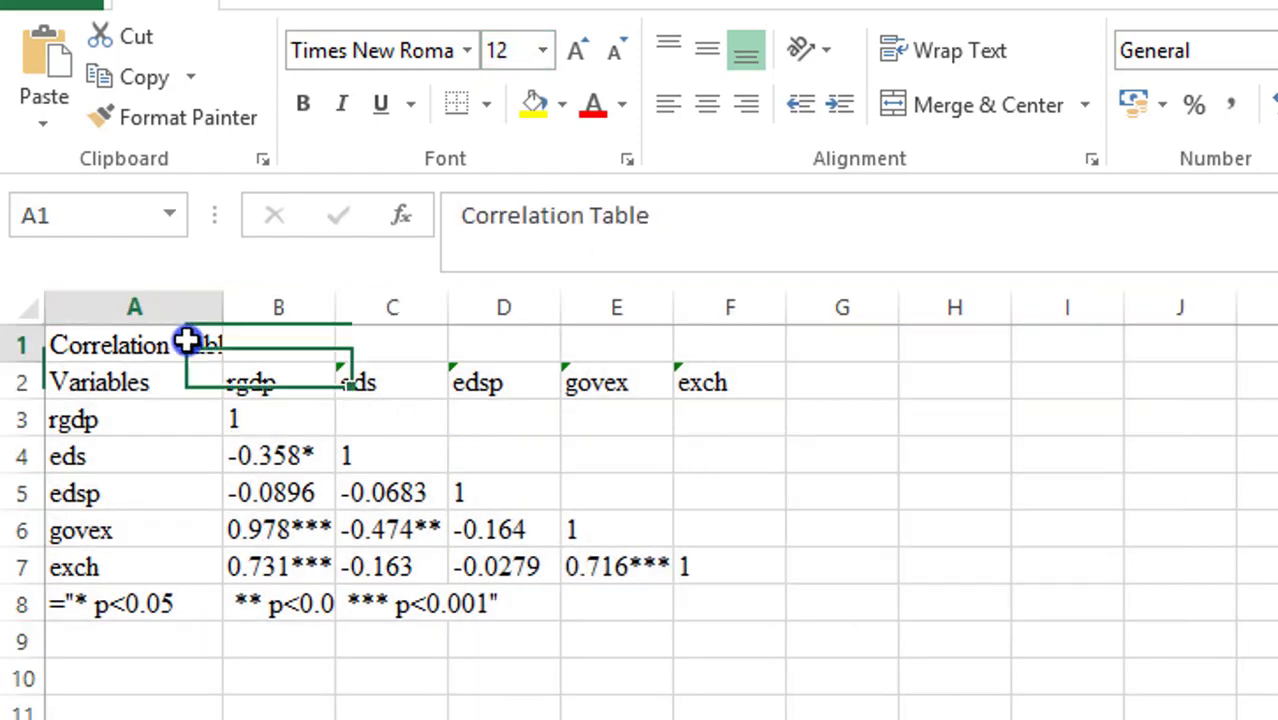
pyautogui.click(512, 48)
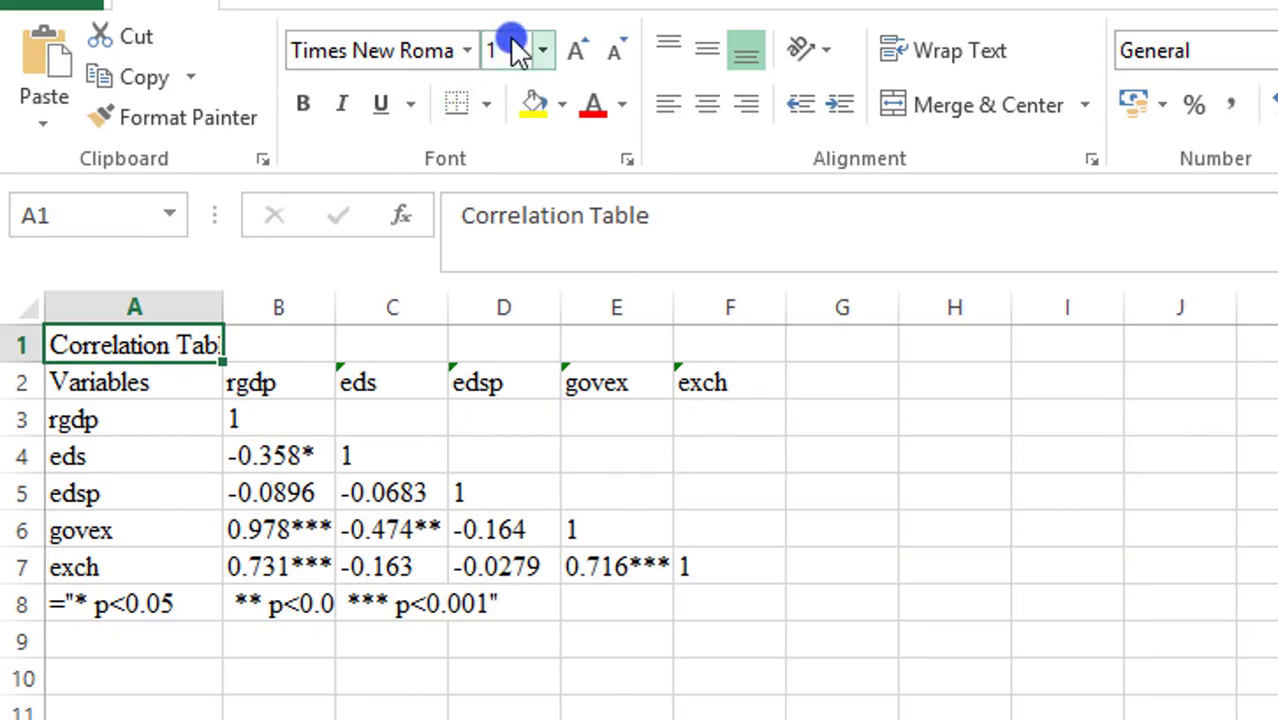
pyautogui.write('5')
pyautogui.press('Return')
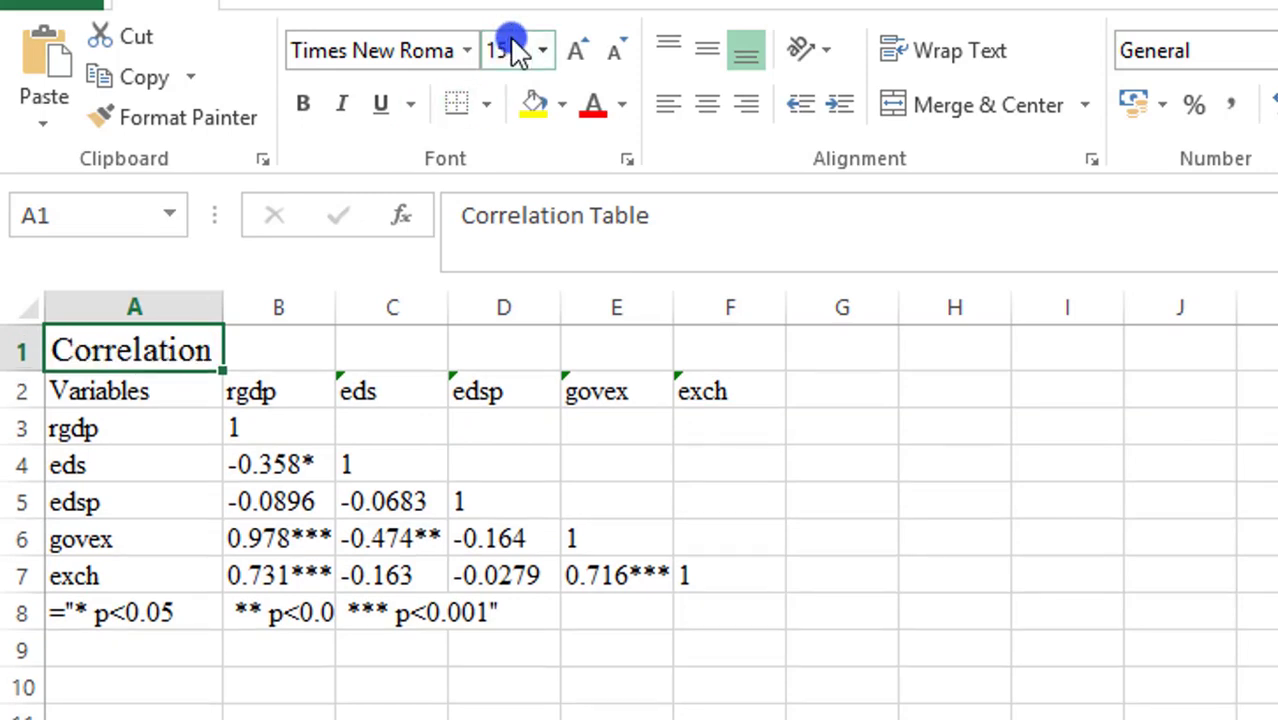
pyautogui.click(303, 104)
pyautogui.hotkey('shift', 'Right')
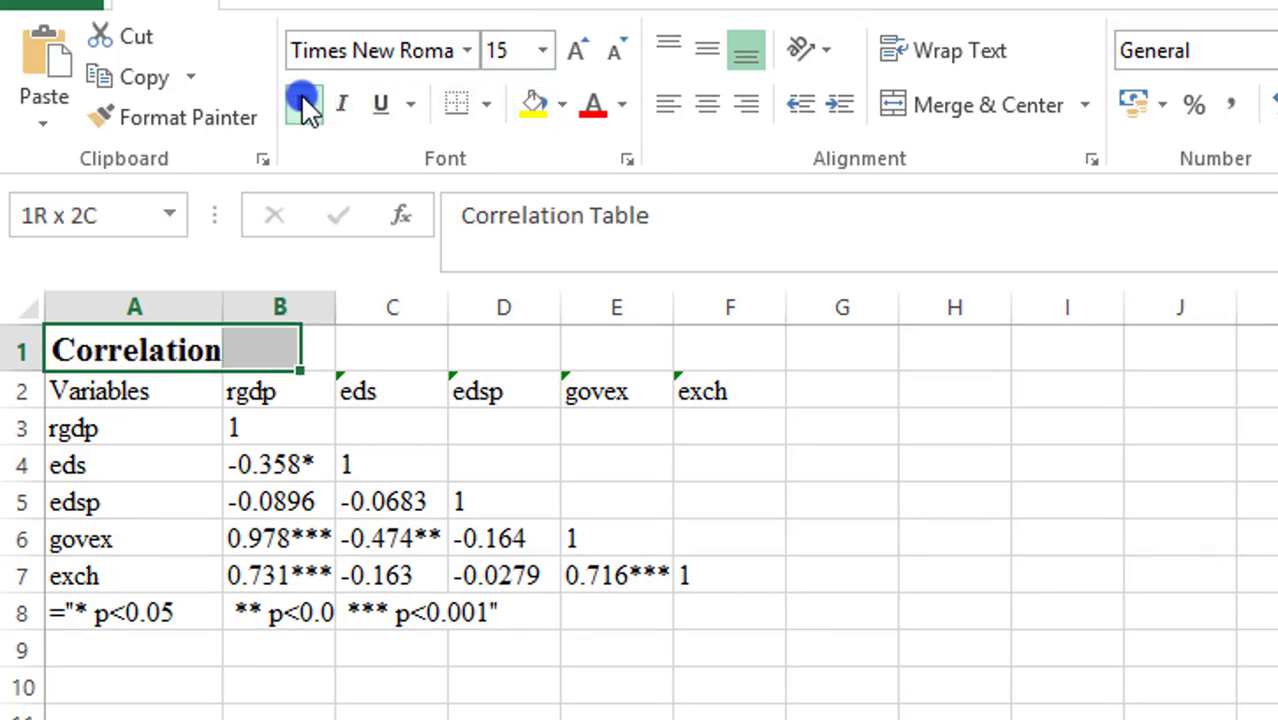
pyautogui.hotkey('shift', 'Right')
pyautogui.hotkey('ctrl', 'u')
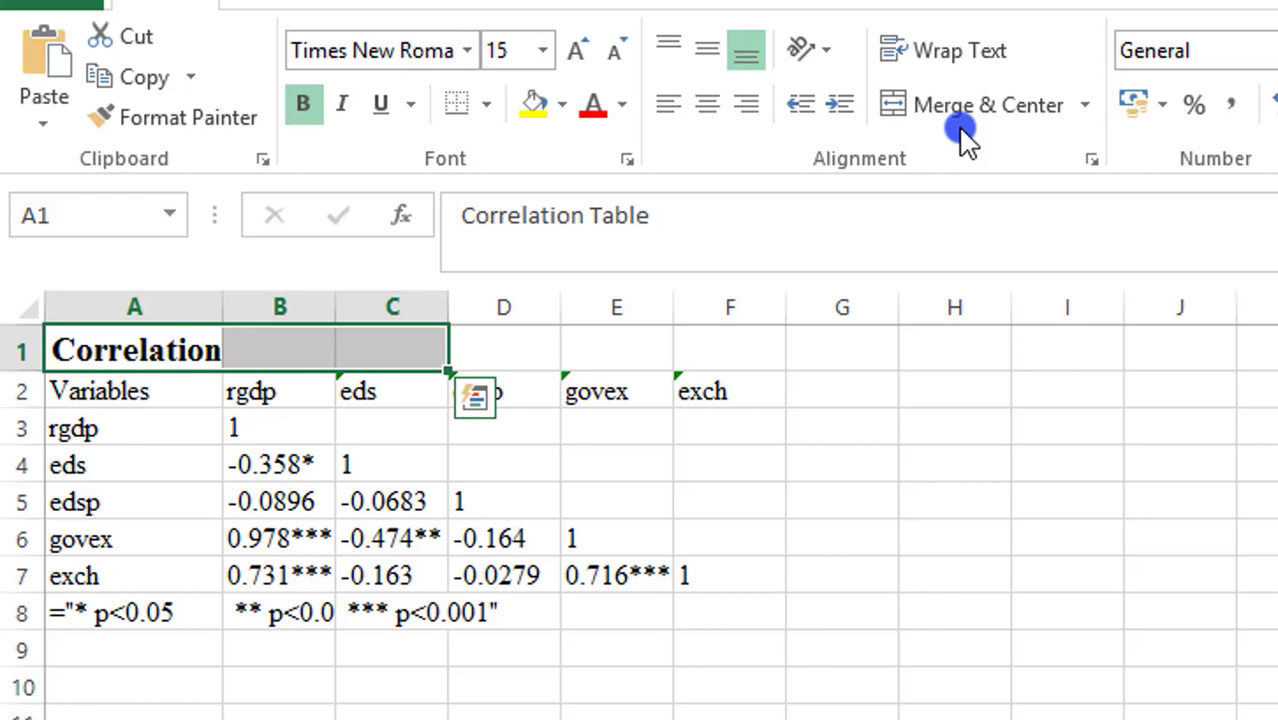
pyautogui.click(965, 104)
pyautogui.click(1146, 700)
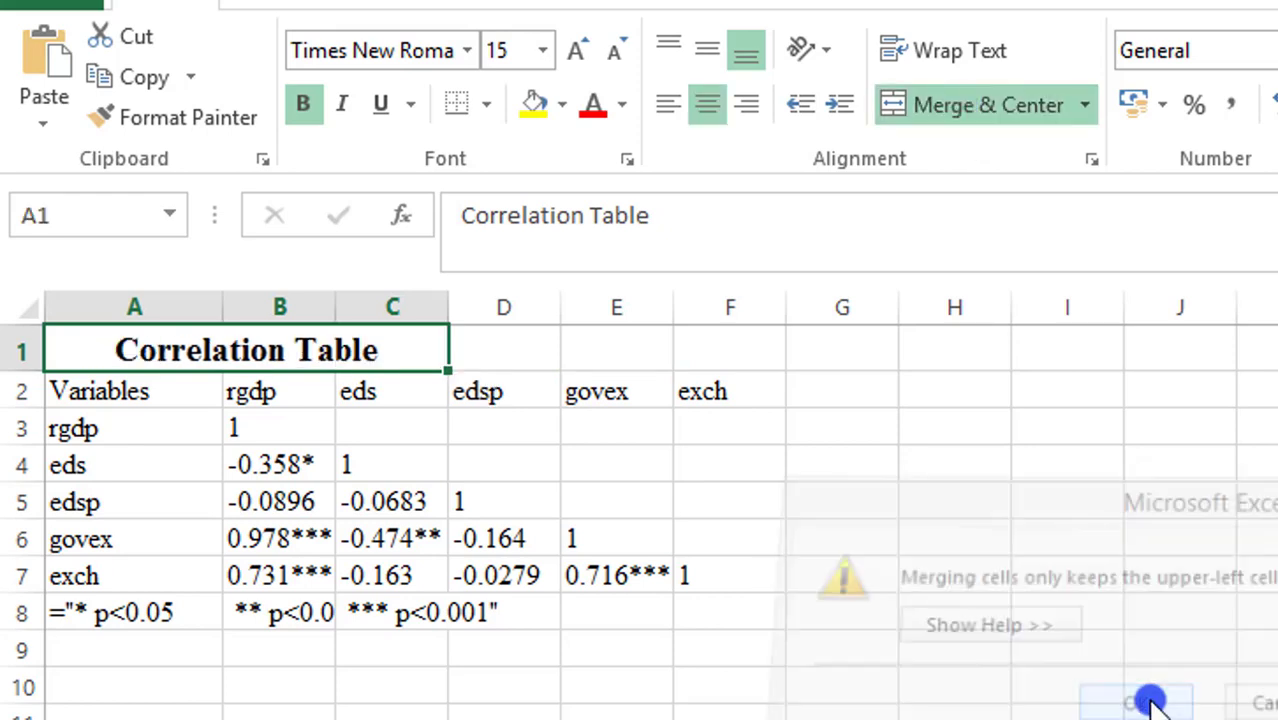
pyautogui.click(668, 104)
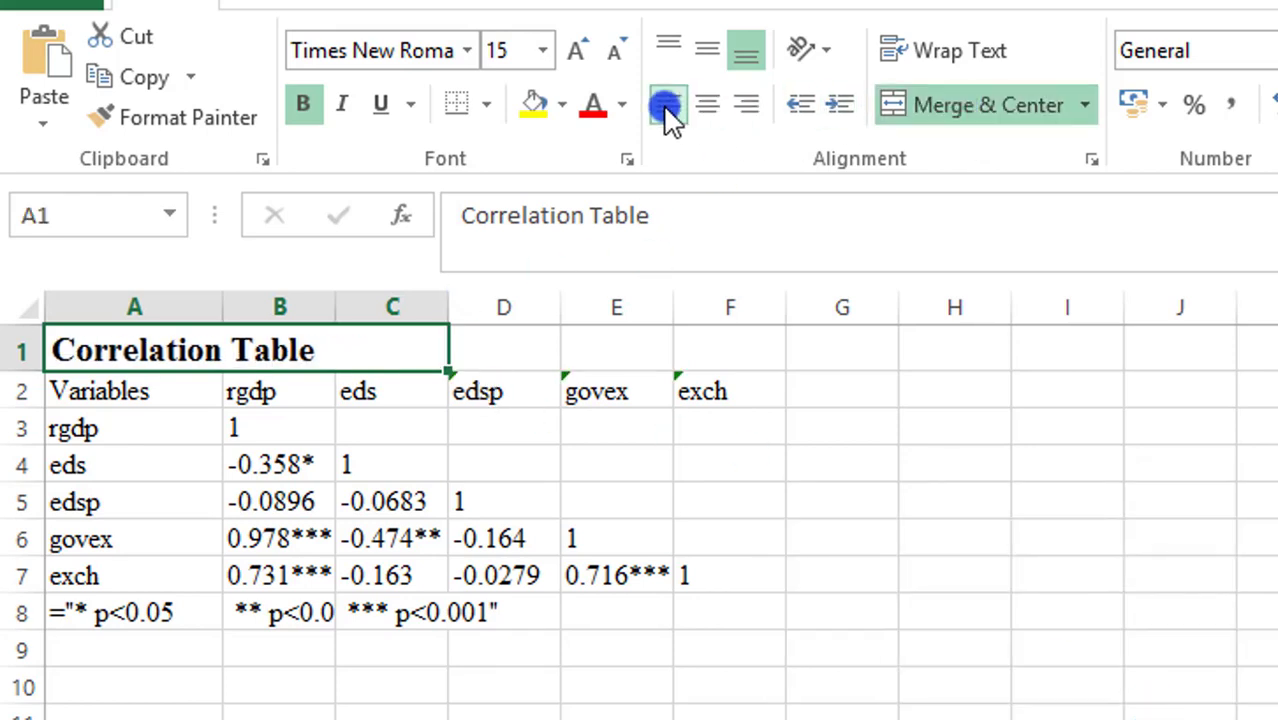
# Make the header row from Variables to exch bold and centered.
pyautogui.click(146, 397)
pyautogui.hotkey('shift', 'Right')
pyautogui.hotkey('shift', 'Right')
pyautogui.hotkey('shift', 'Right')
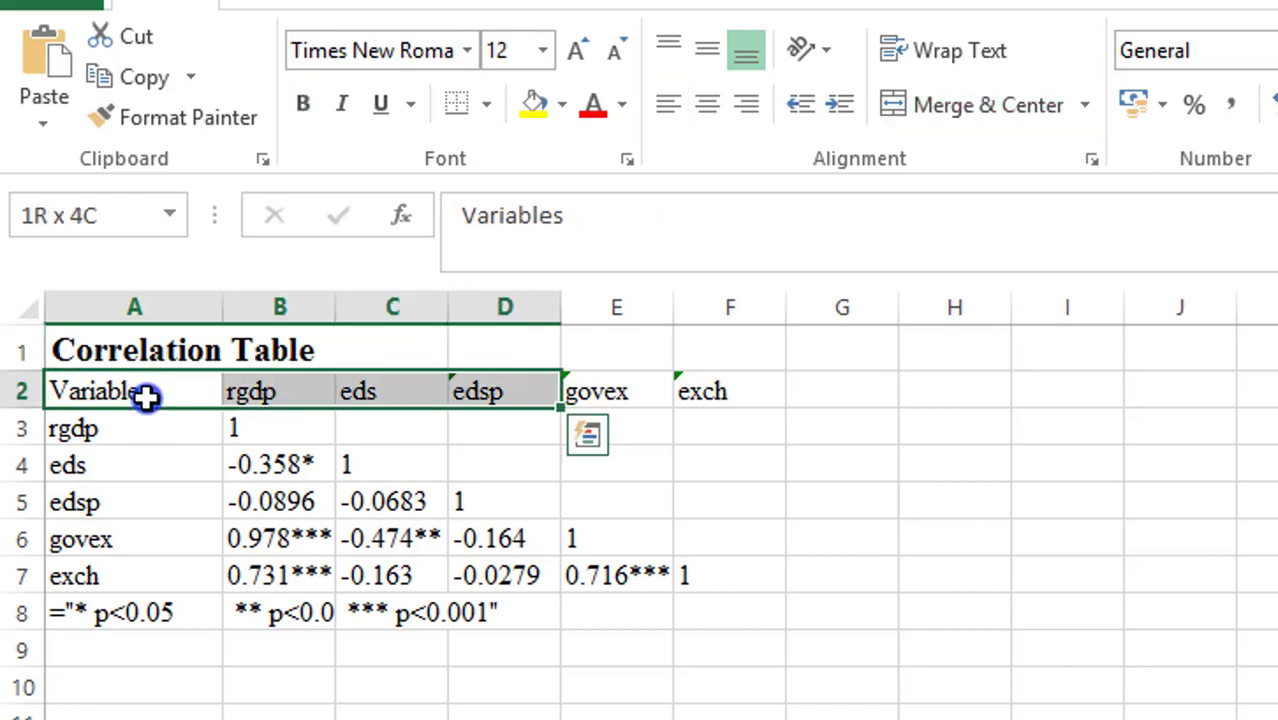
pyautogui.hotkey('shift', 'Right')
pyautogui.hotkey('shift', 'Right')
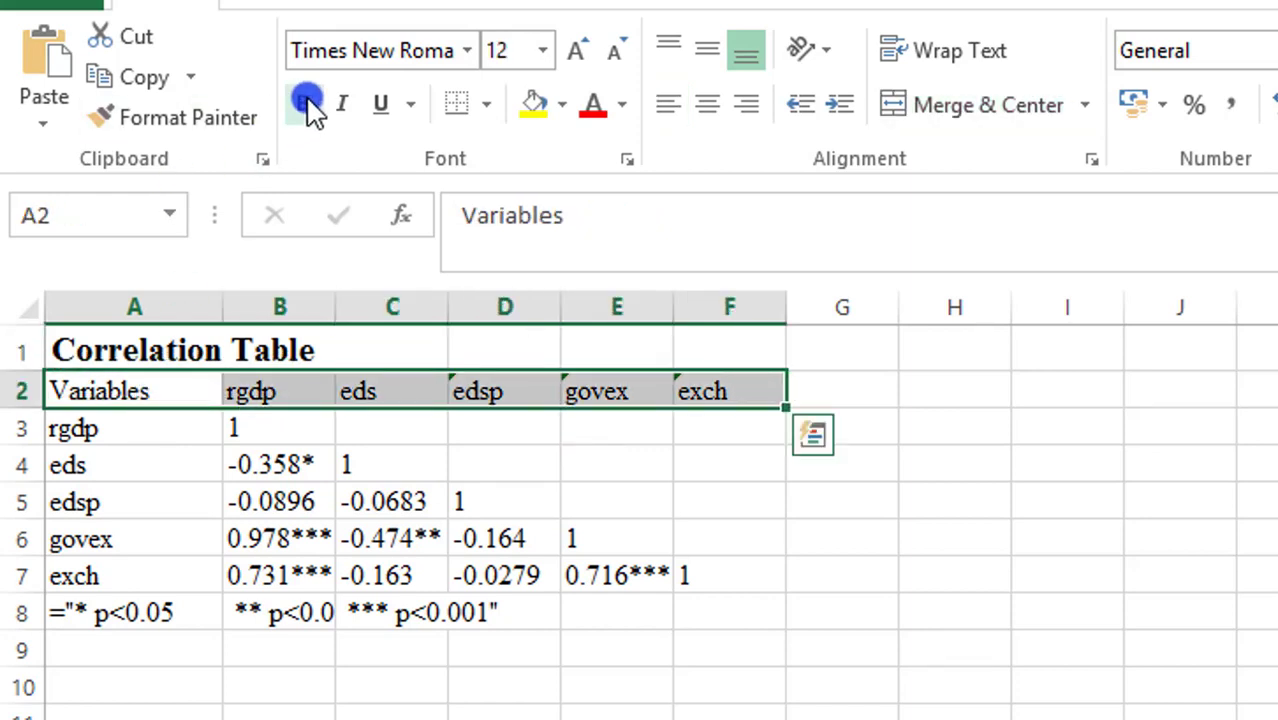
pyautogui.click(303, 103)
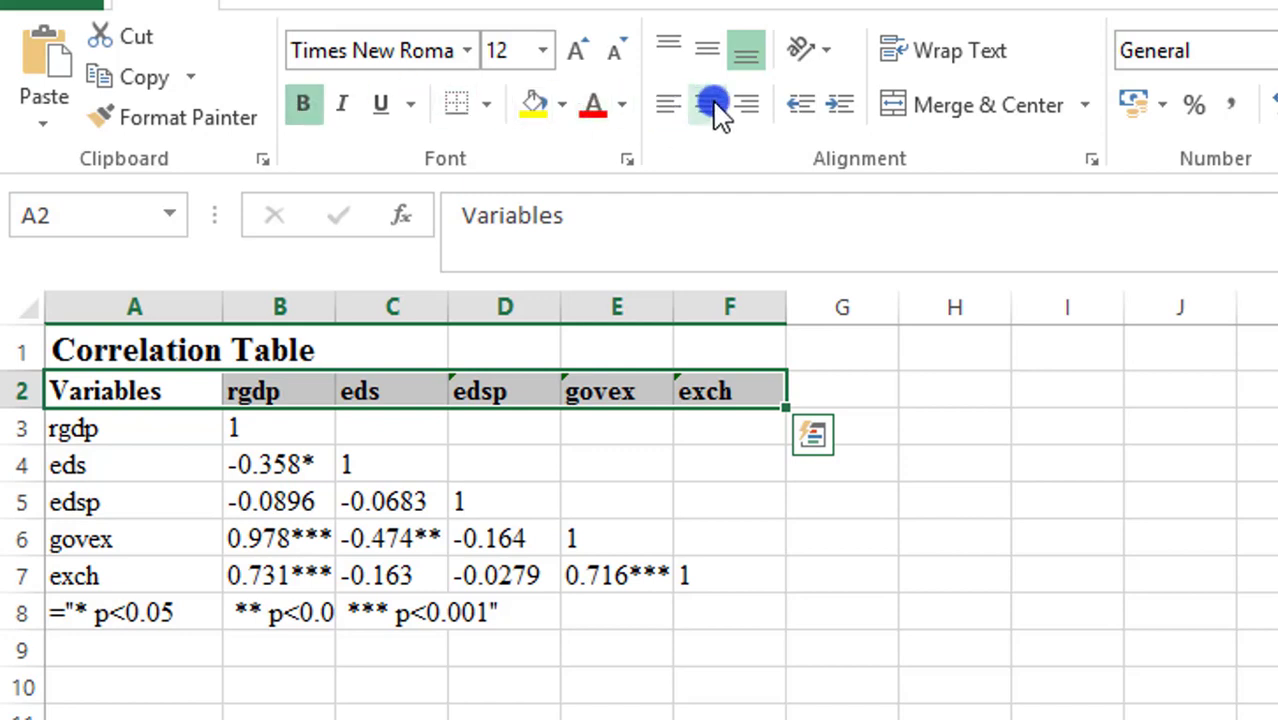
pyautogui.click(707, 104)
pyautogui.click(265, 393)
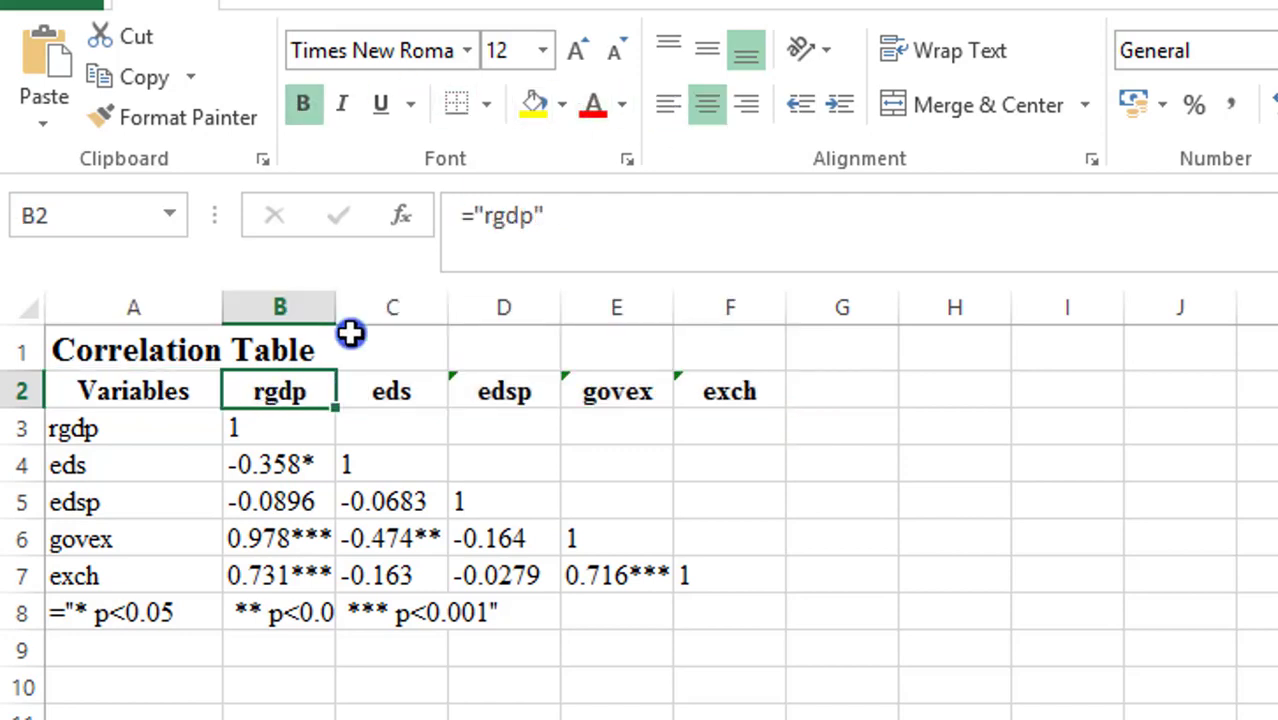
pyautogui.write('Real')
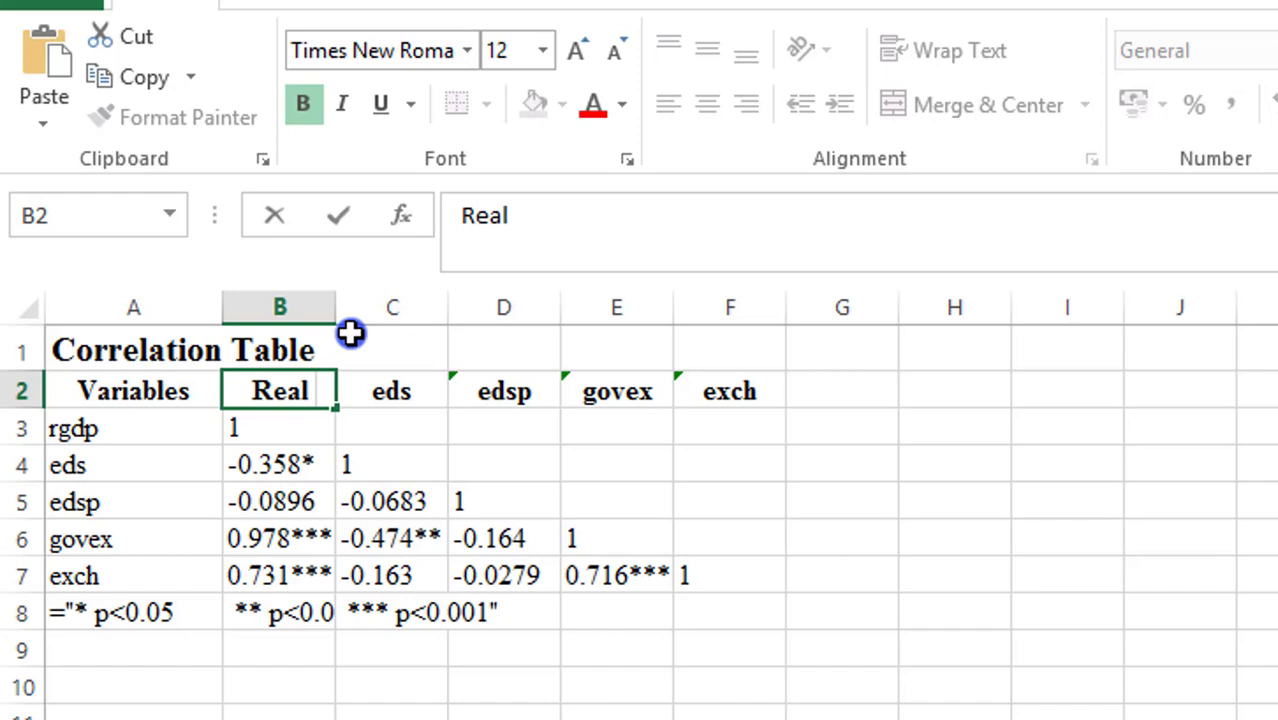
pyautogui.write(' GDP')
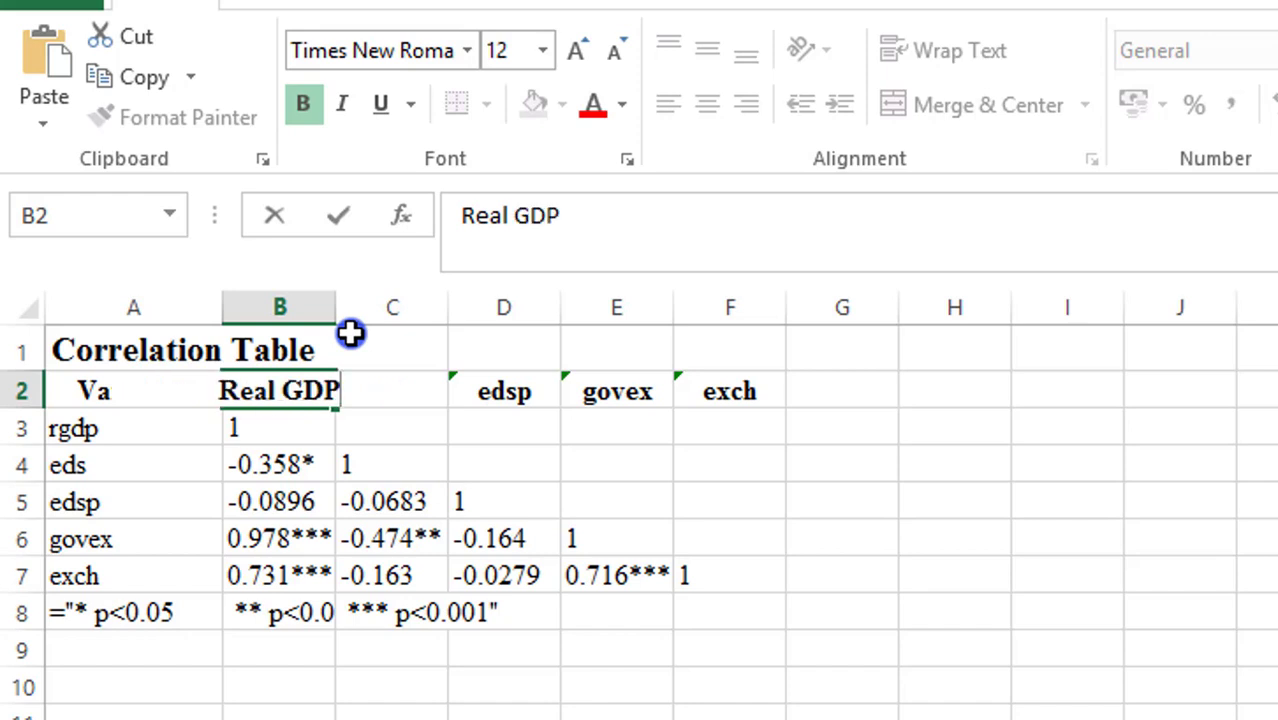
# Rename the rgdp column header in B2 to Real GDP.
pyautogui.click(658, 685)
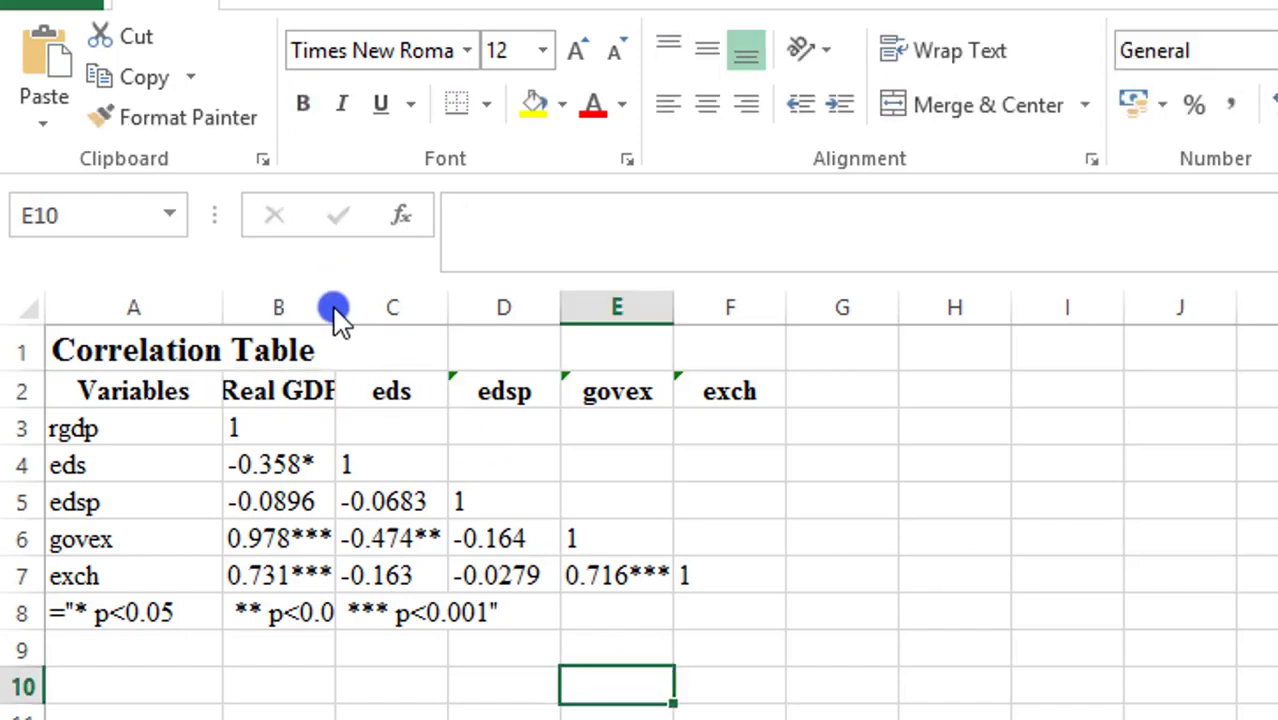
# Widen columns B, D, E and A so the headers and row labels fit.
pyautogui.moveTo(336, 307); pyautogui.dragTo(609, 310)
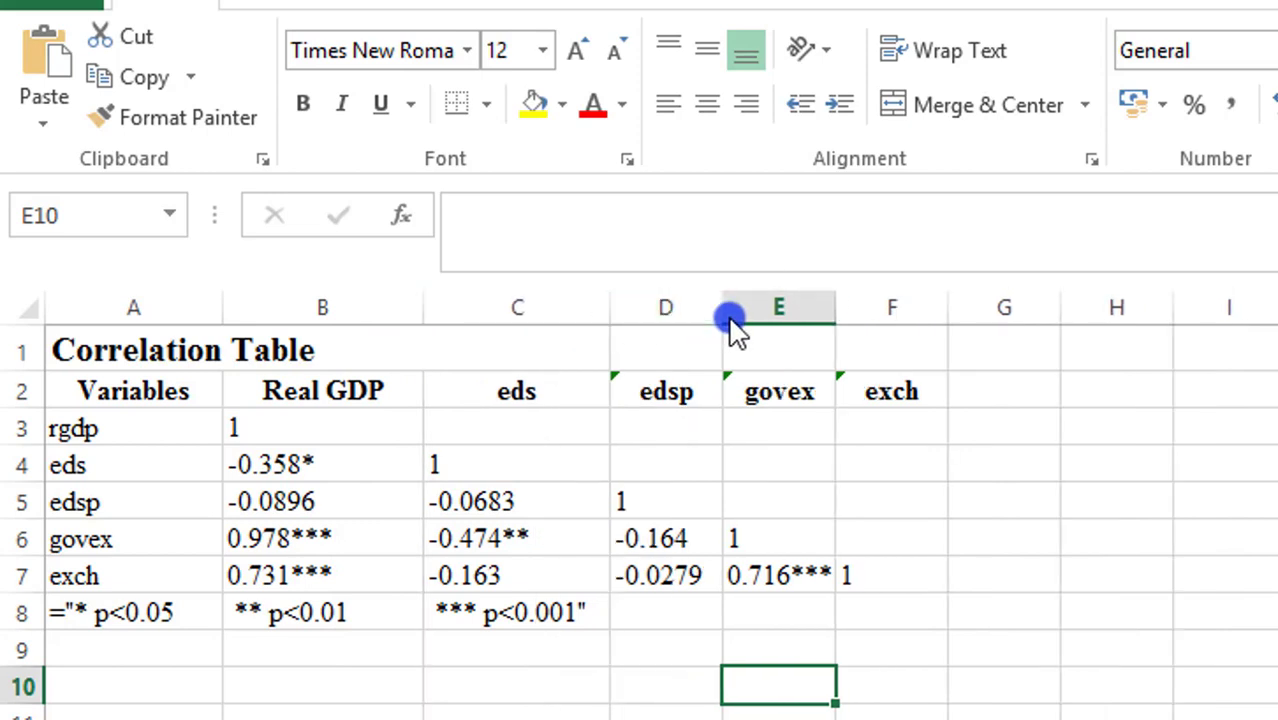
pyautogui.moveTo(722, 310); pyautogui.dragTo(777, 310)
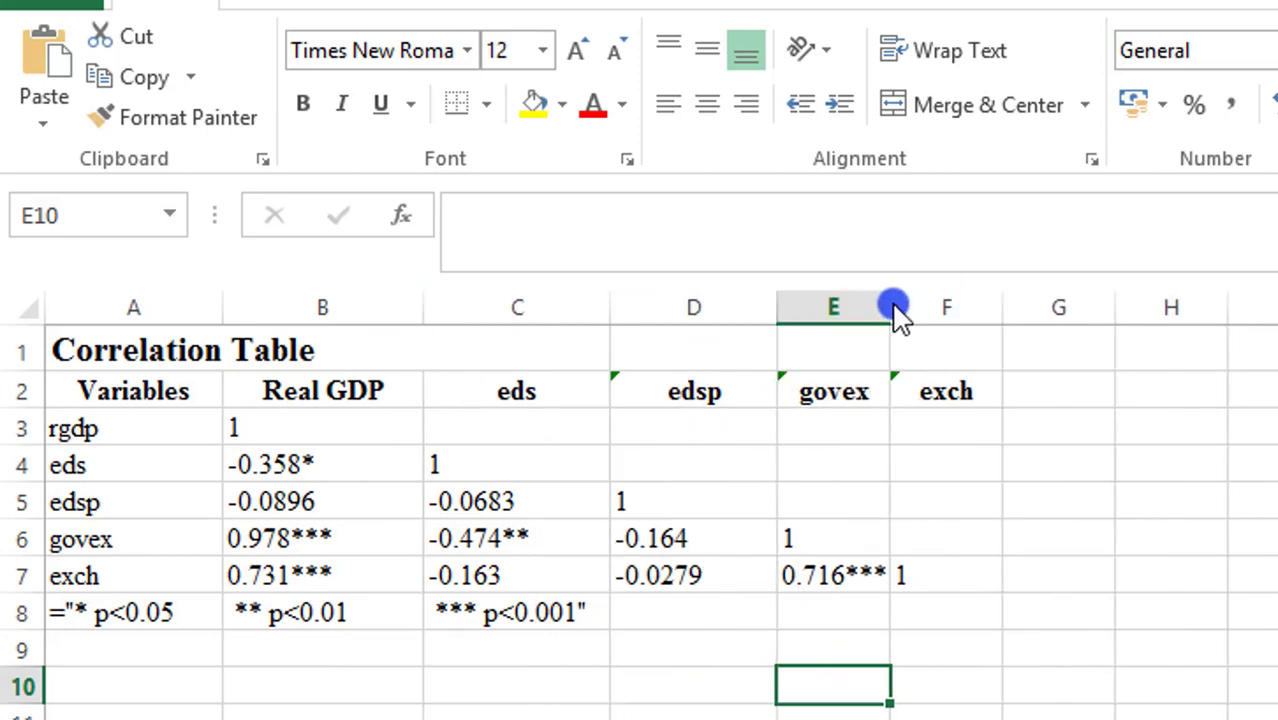
pyautogui.moveTo(890, 308); pyautogui.dragTo(928, 308)
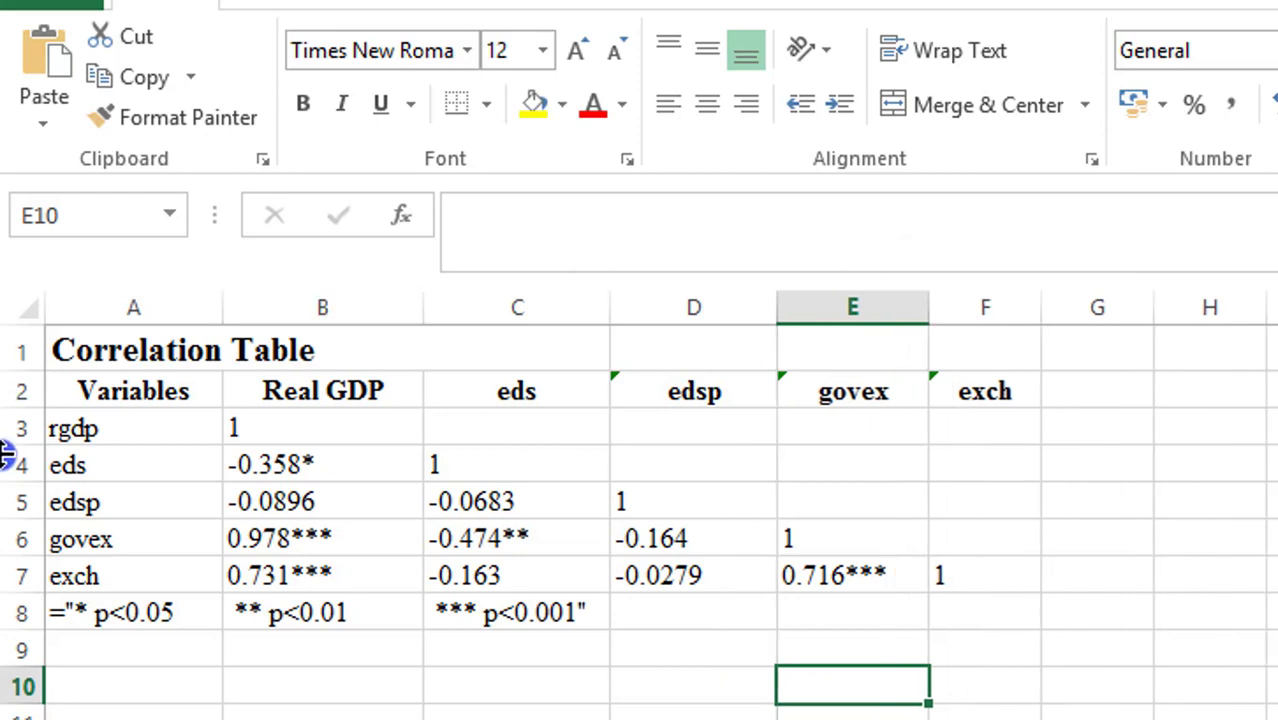
pyautogui.moveTo(223, 309); pyautogui.dragTo(298, 309)
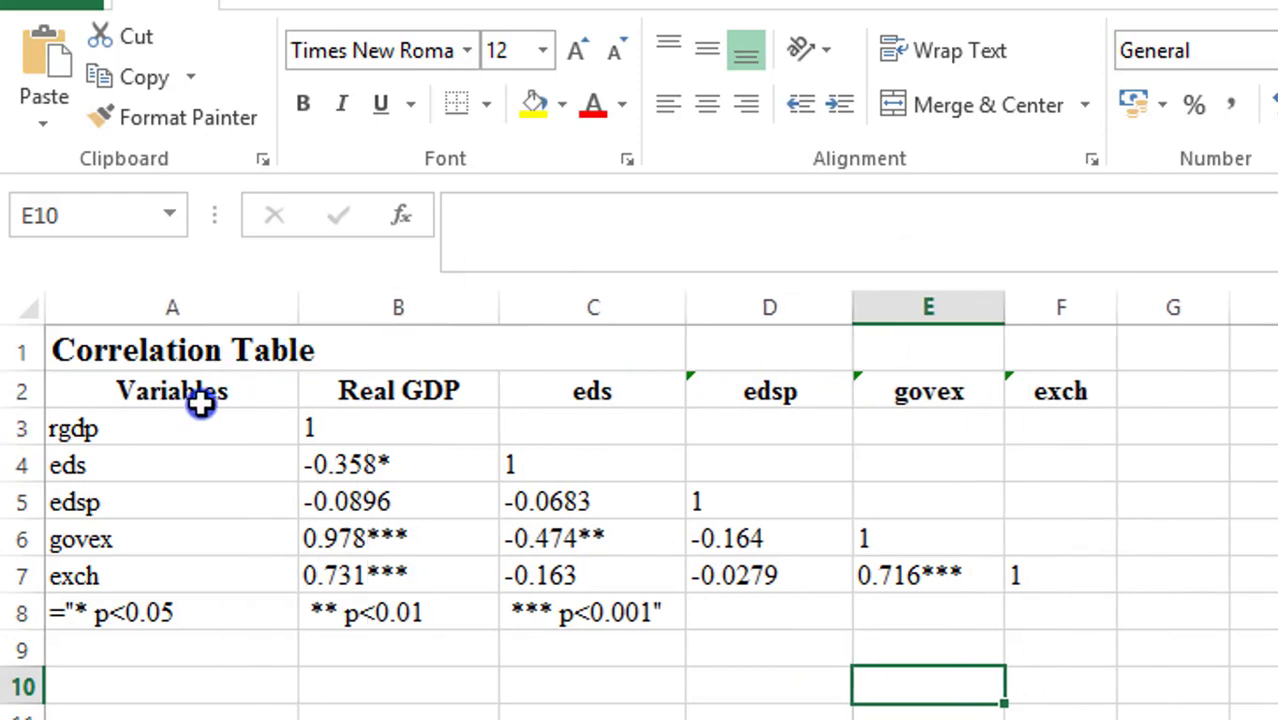
# Rename the rgdp row label to Real GDP and left-align the Variables header.
pyautogui.click(191, 422)
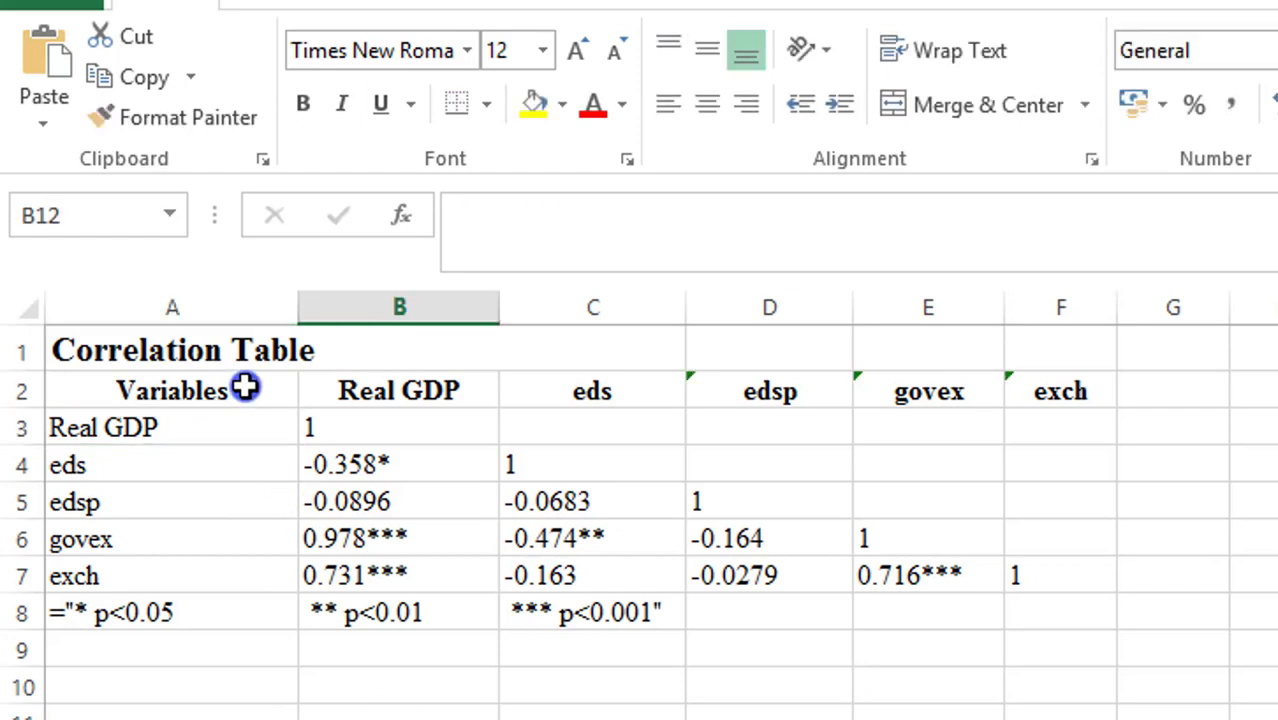
pyautogui.click(245, 388)
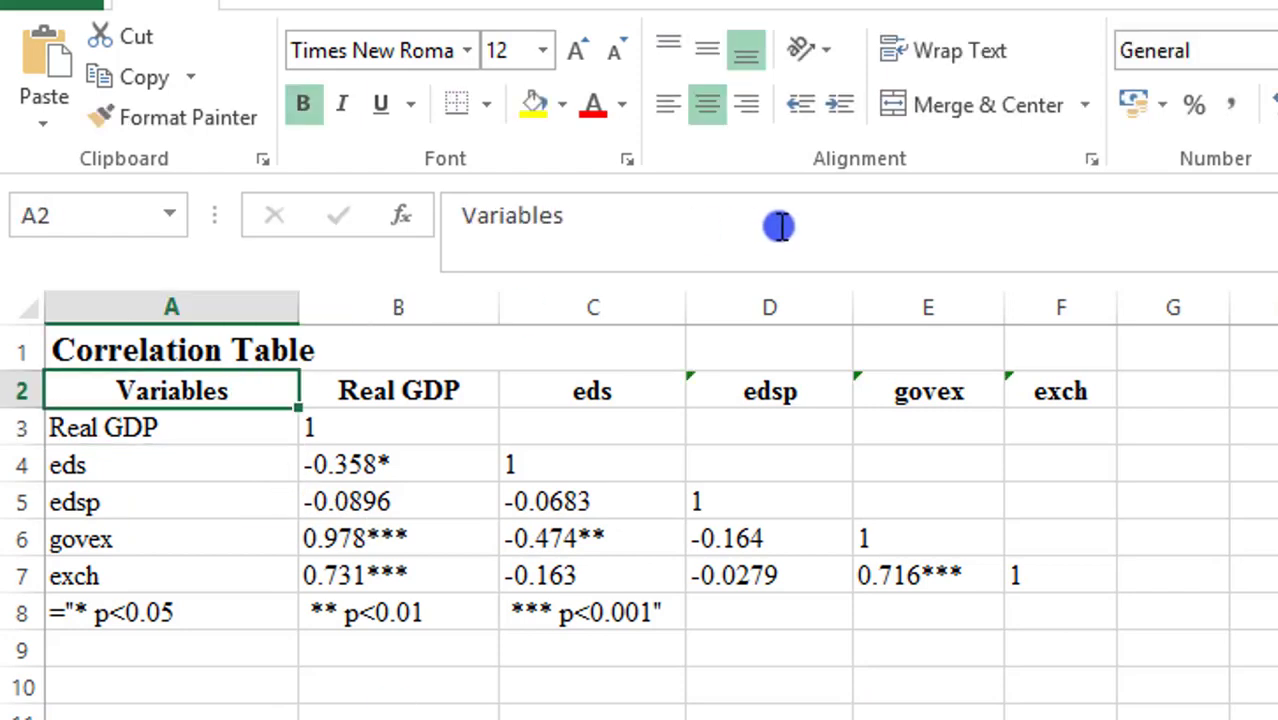
pyautogui.click(668, 105)
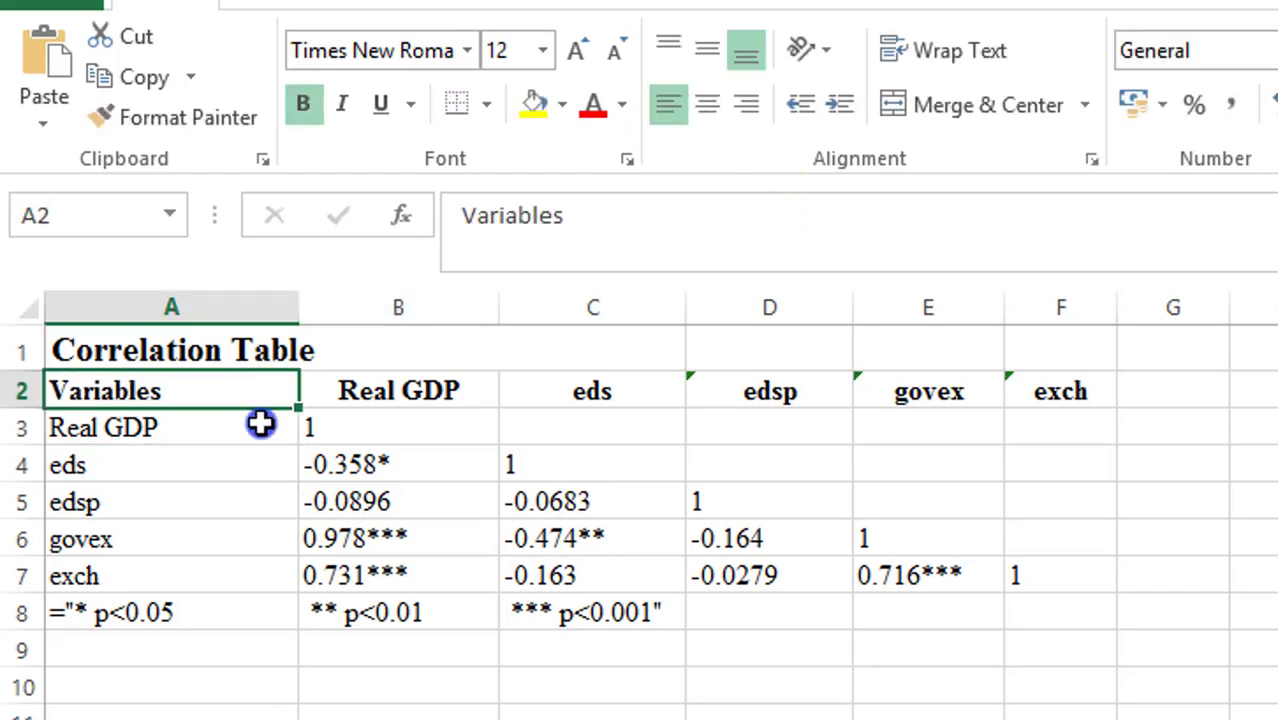
# Add a right border along the row labels A2:A7.
pyautogui.hotkey('shift', 'Down')
pyautogui.hotkey('shift', 'Down')
pyautogui.hotkey('shift', 'Down')
pyautogui.hotkey('shift', 'Down')
pyautogui.hotkey('shift', 'Down')
pyautogui.hotkey('shift', 'Down')
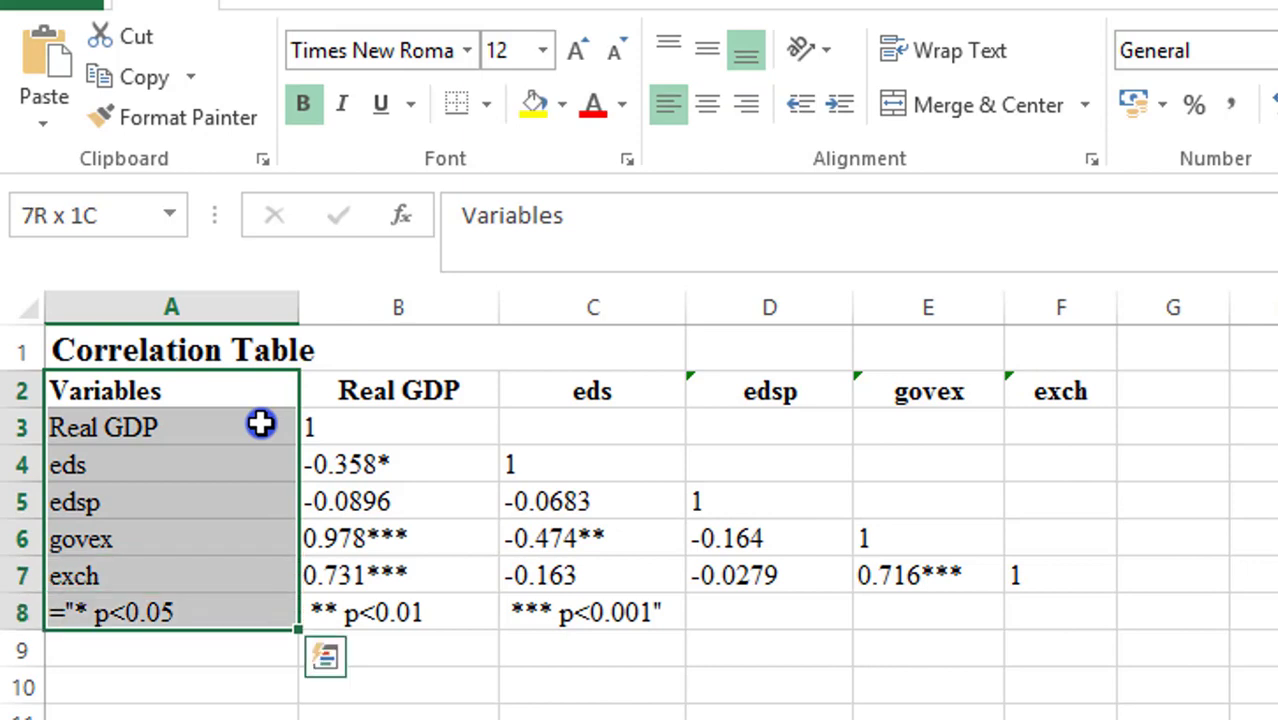
pyautogui.hotkey('shift', 'Up')
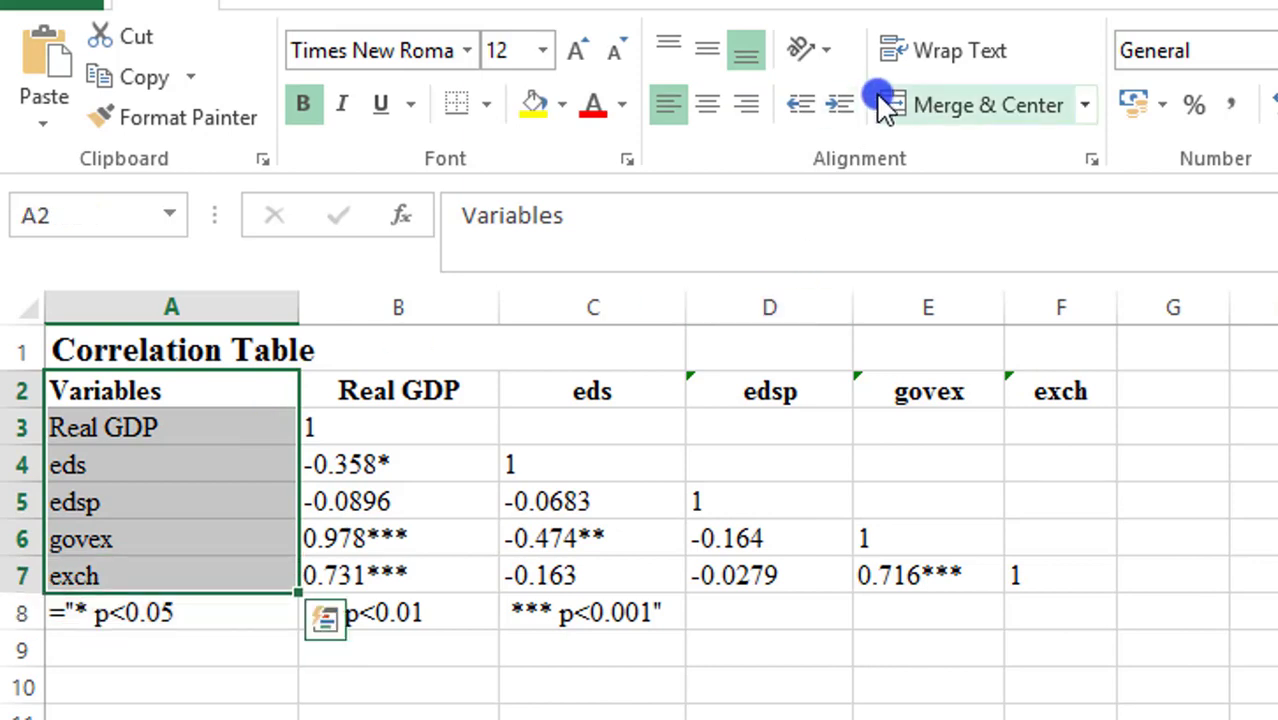
pyautogui.click(490, 108)
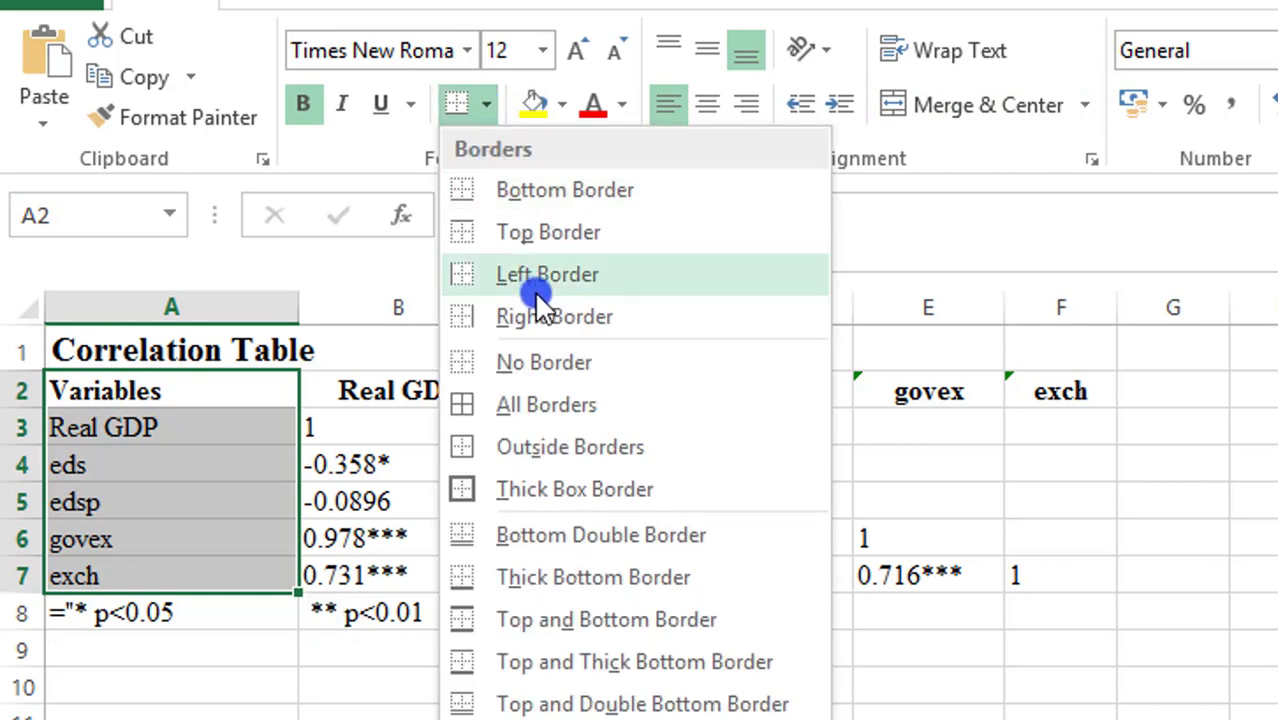
pyautogui.click(554, 317)
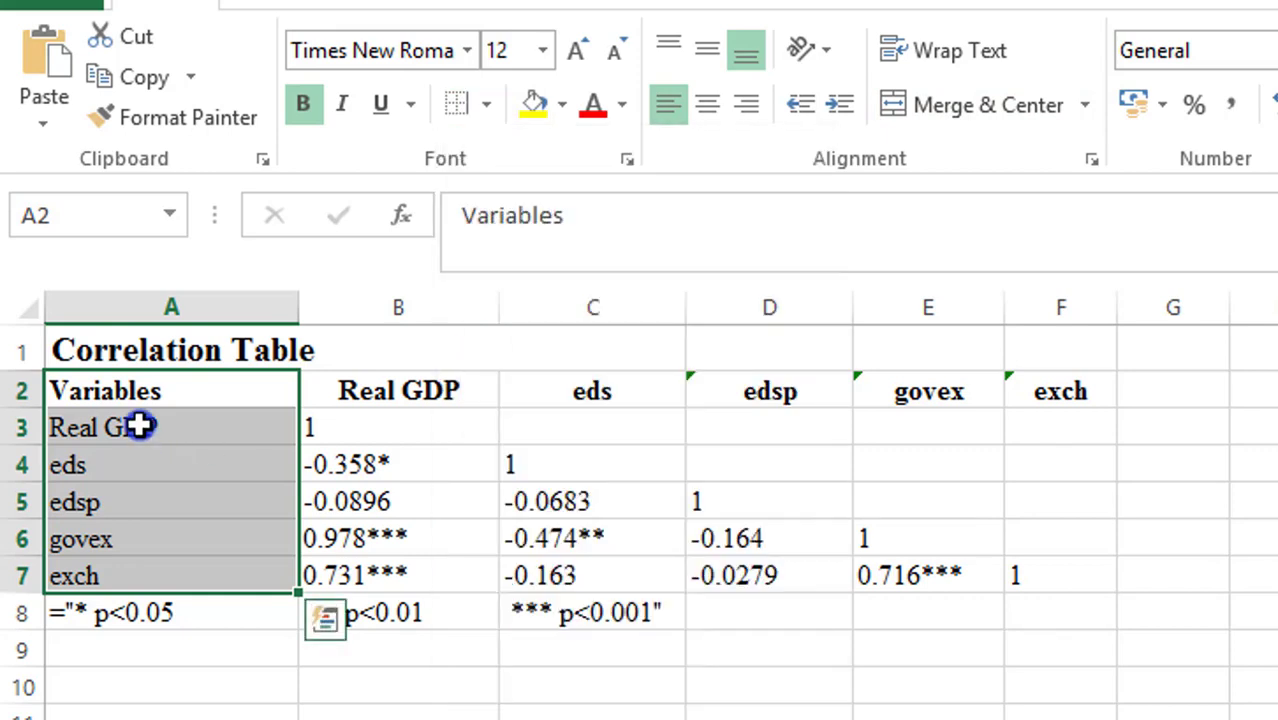
# Add a bottom border under the header row A2:F2.
pyautogui.click(130, 391)
pyautogui.hotkey('shift', 'Right')
pyautogui.hotkey('shift', 'Right')
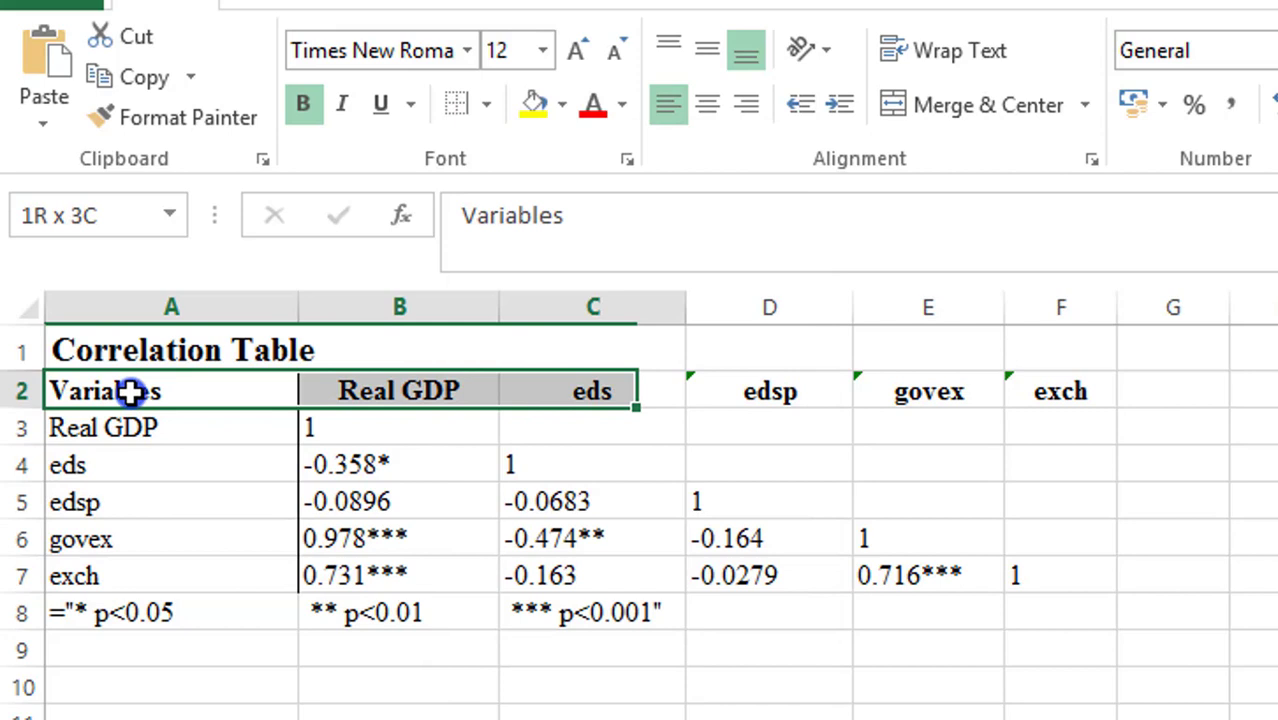
pyautogui.hotkey('shift', 'Right')
pyautogui.hotkey('shift', 'Right')
pyautogui.hotkey('shift', 'Right')
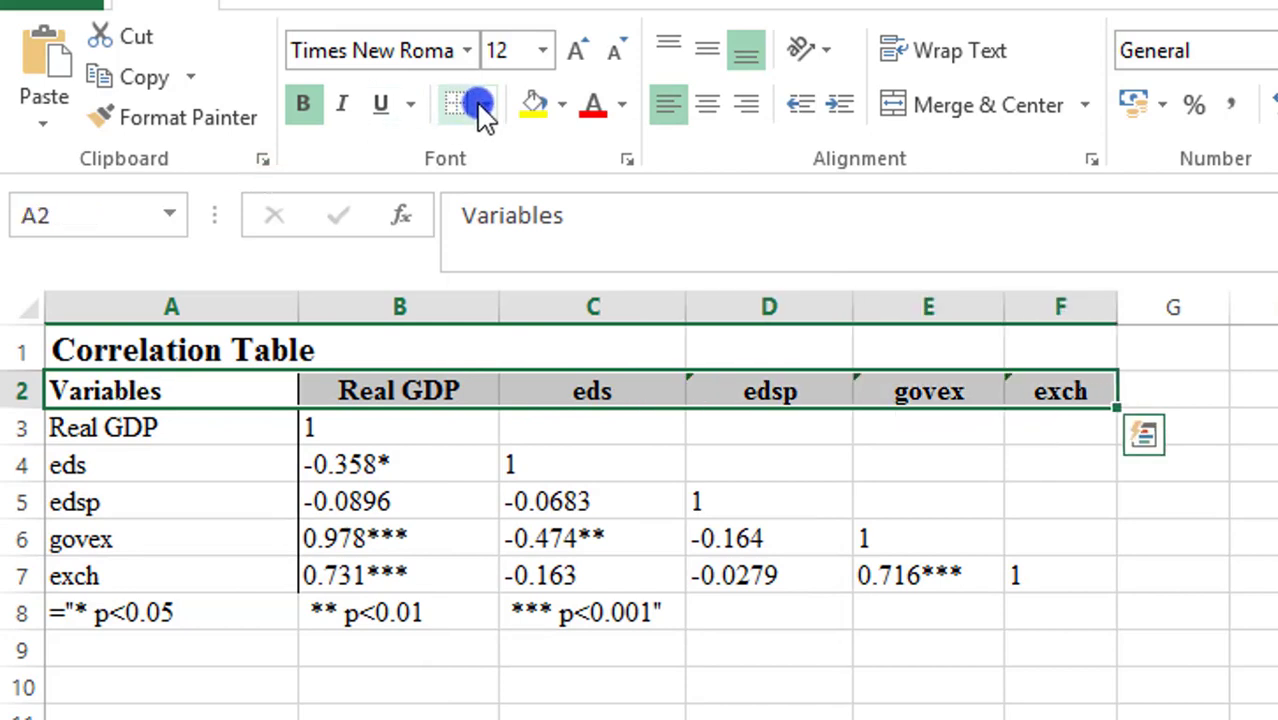
pyautogui.click(486, 105)
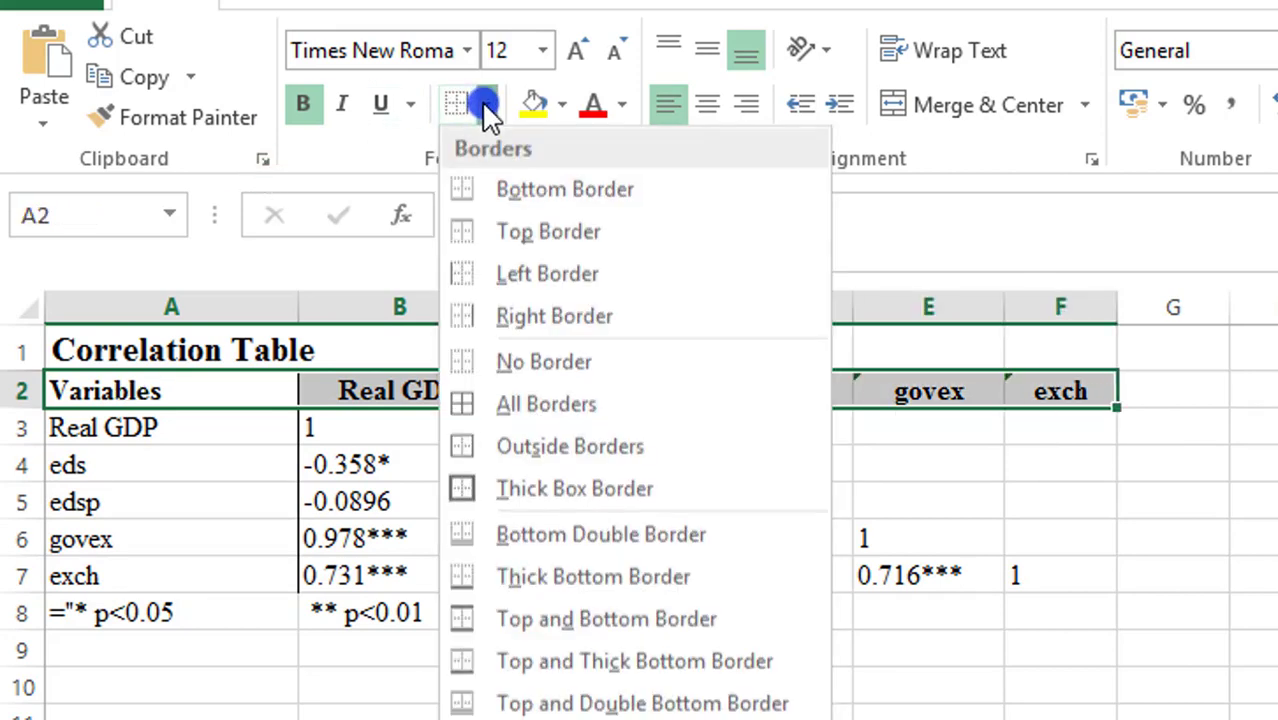
pyautogui.click(500, 195)
# Give the Correlation Table title in A1 a thick bottom border.
pyautogui.click(243, 352)
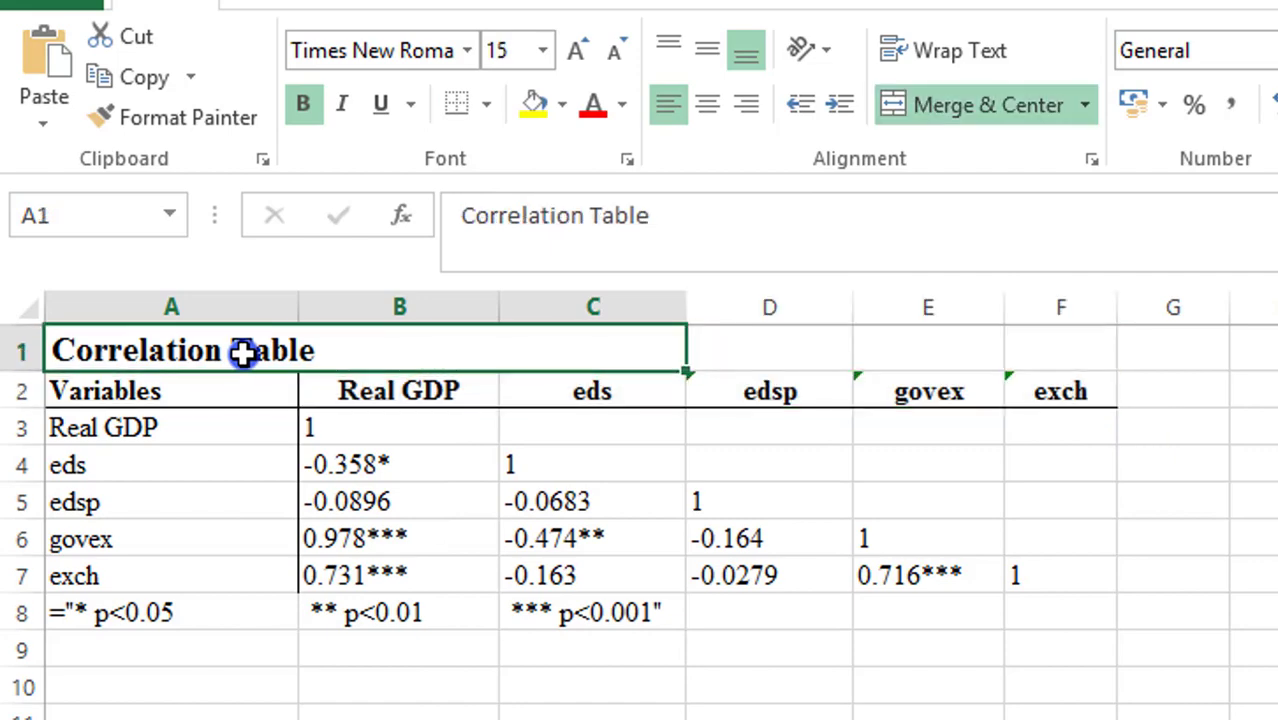
pyautogui.click(487, 106)
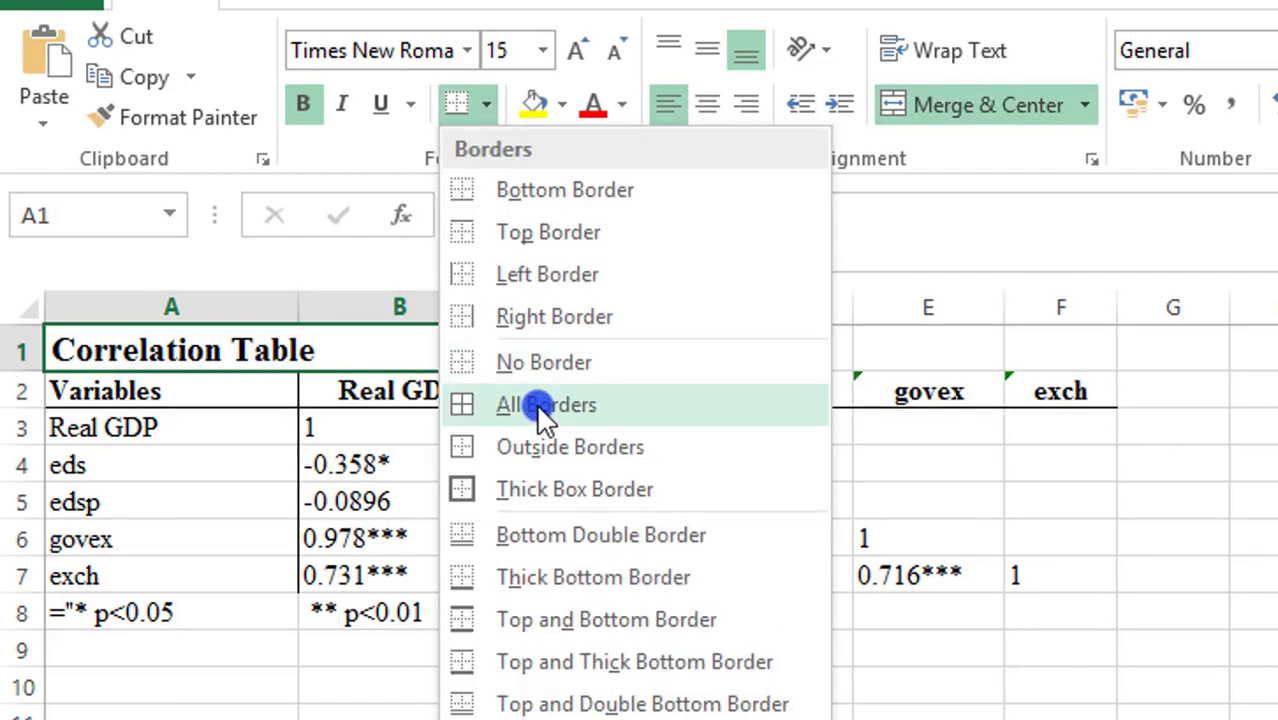
pyautogui.click(555, 577)
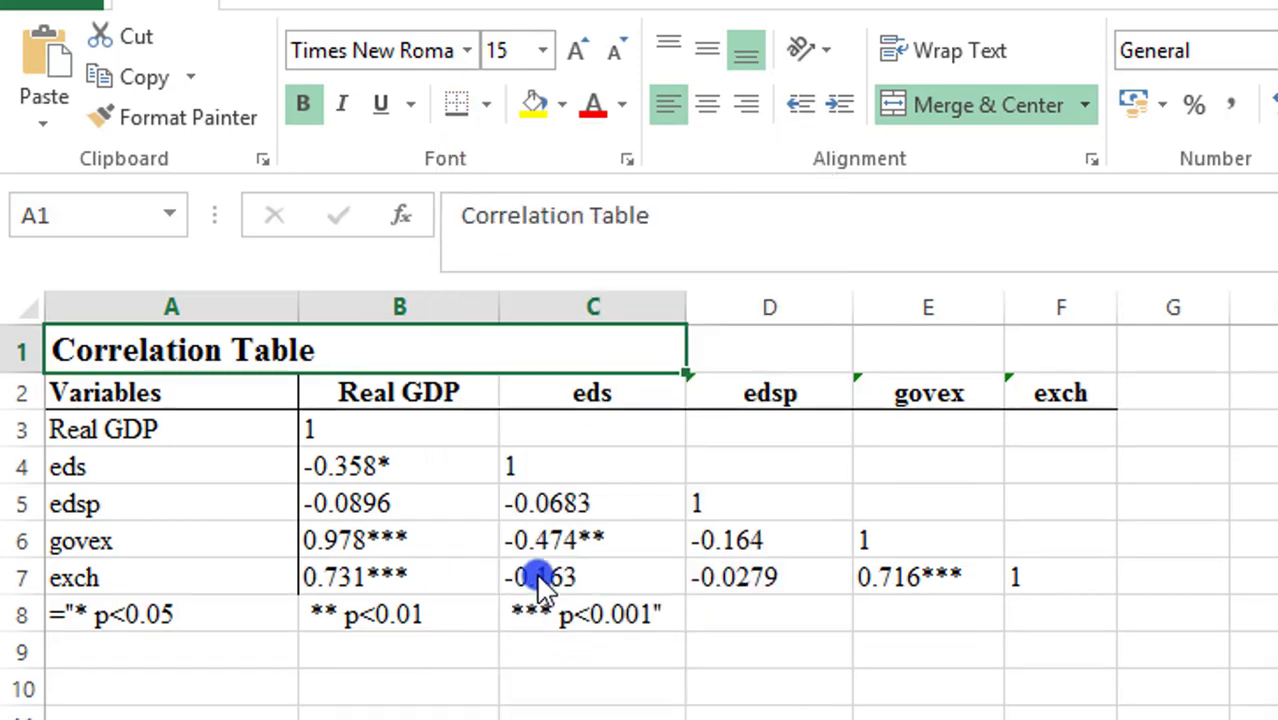
pyautogui.click(546, 645)
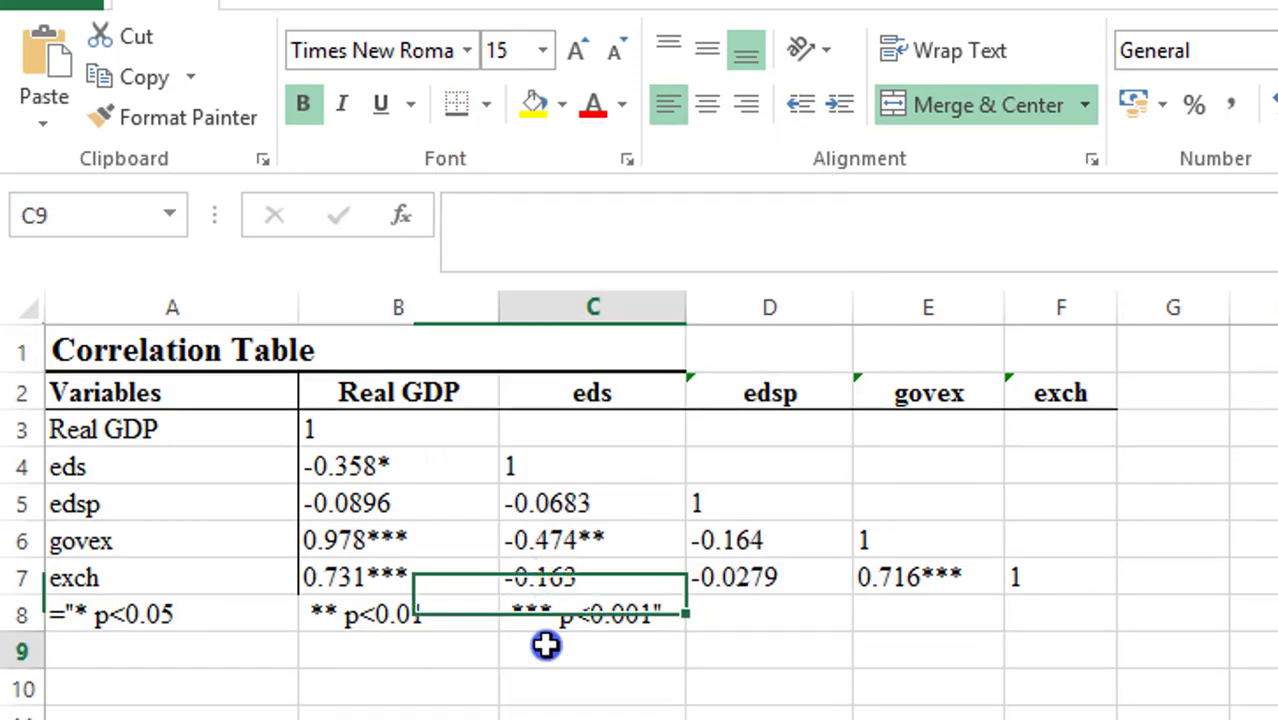
# Add a bottom border under the last exch row A7:F7.
pyautogui.click(158, 578)
pyautogui.hotkey('shift', 'Right')
pyautogui.hotkey('shift', 'Right')
pyautogui.hotkey('shift', 'Right')
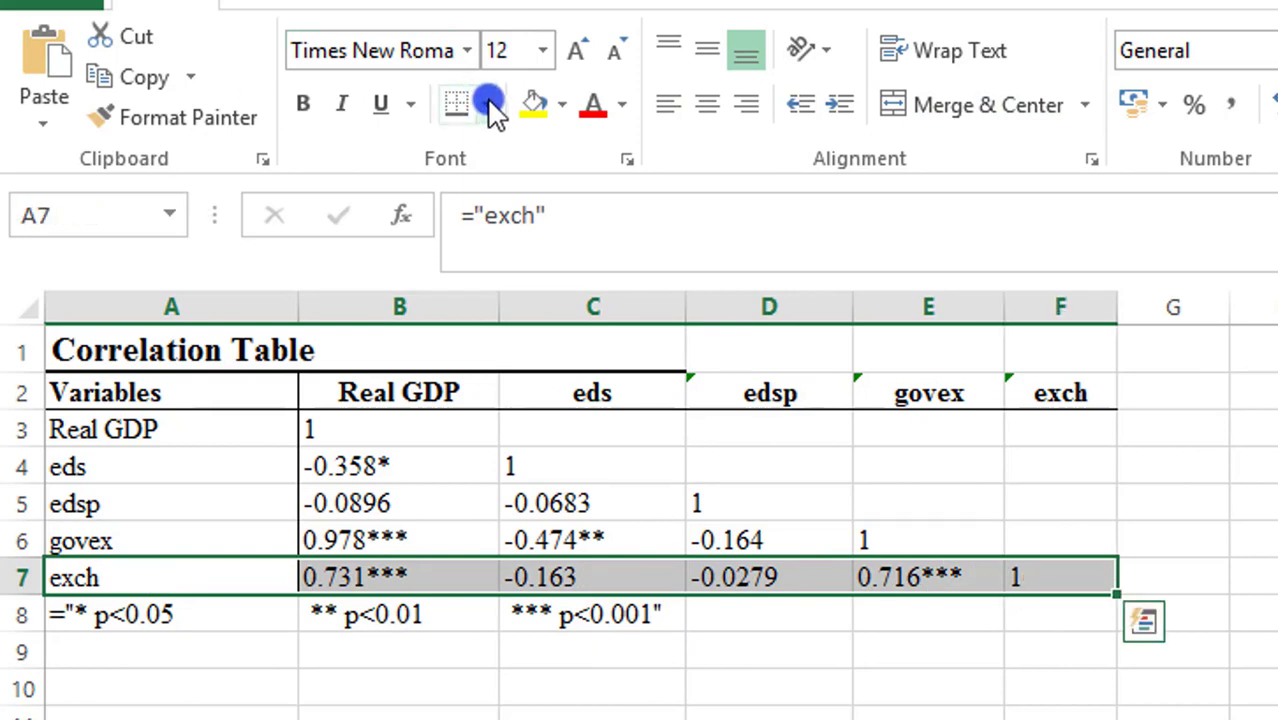
pyautogui.click(240, 613)
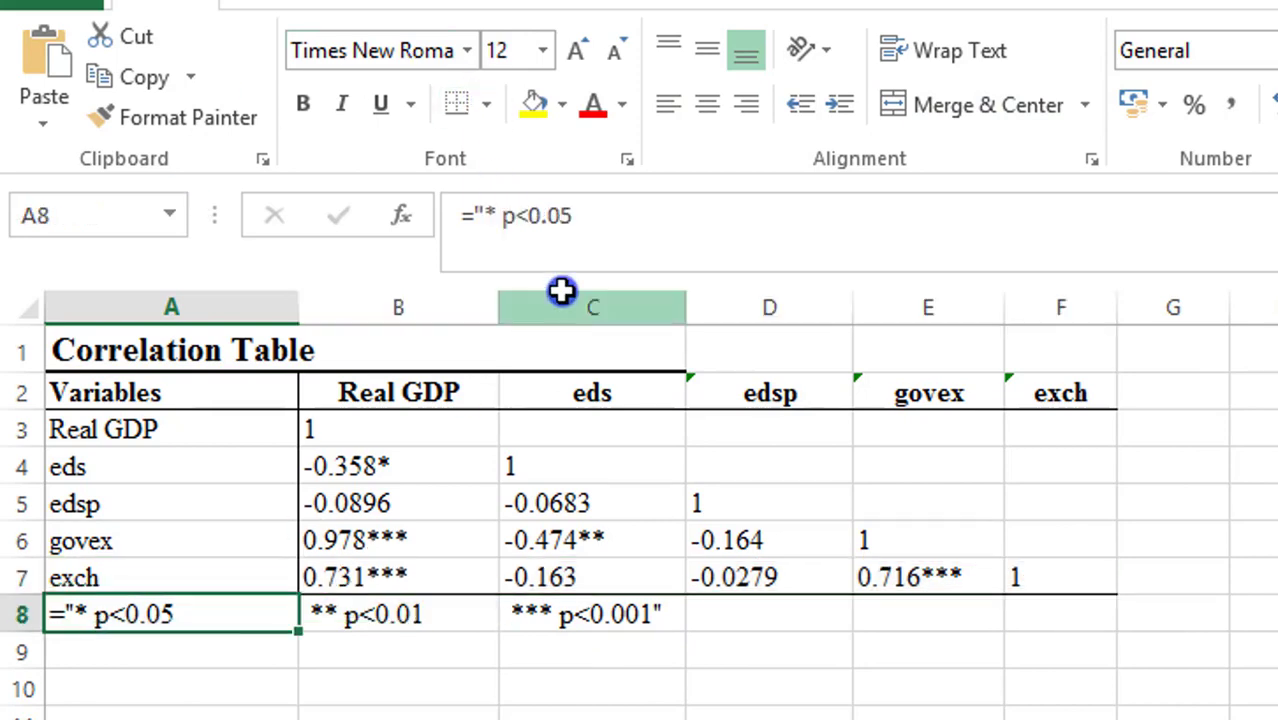
# Prefix the p-value line with Note:, add the 5%, 1%, 0.01% significance sentence and Source: Author.
pyautogui.click(456, 218)
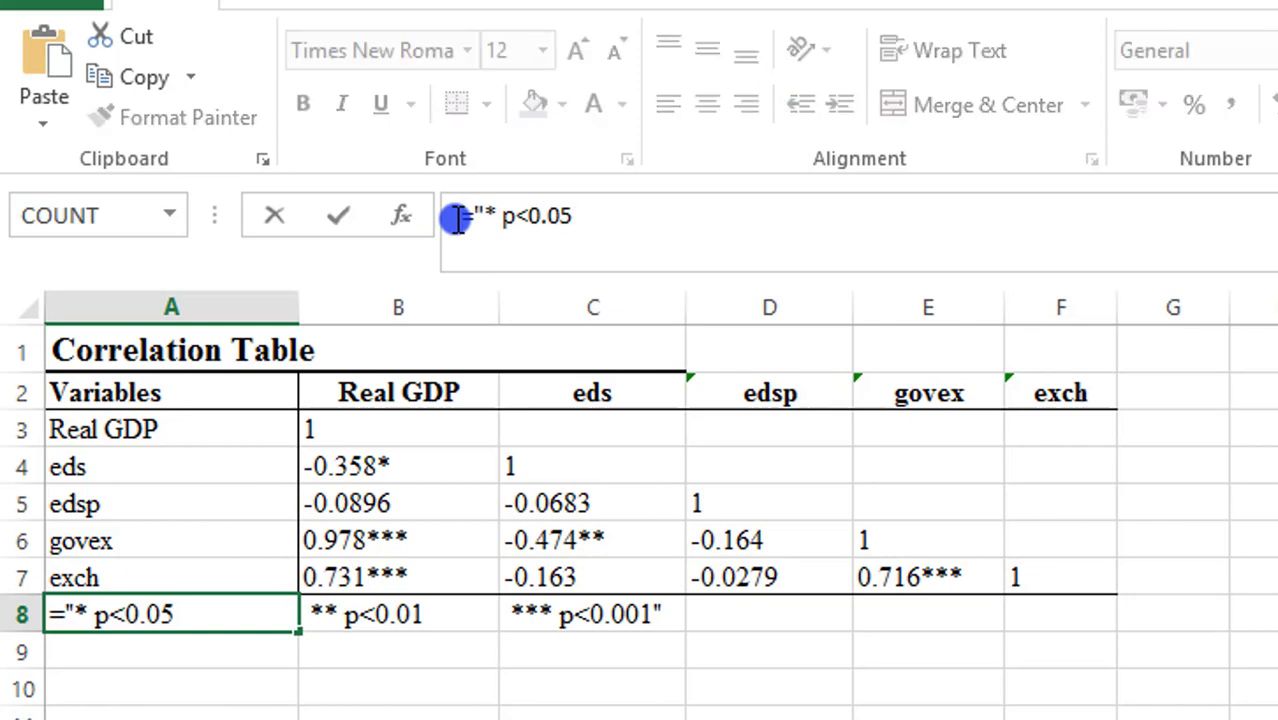
pyautogui.write('Note:')
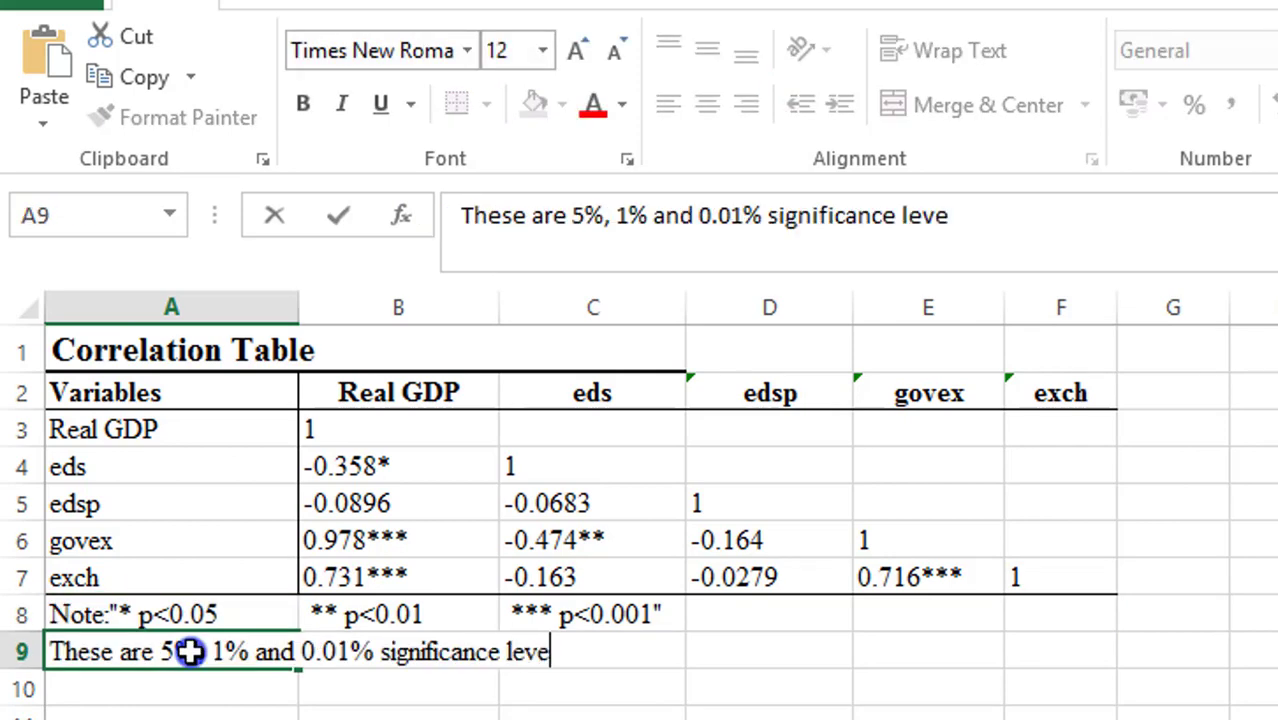
pyautogui.press('Return')
pyautogui.write('Source: Author')
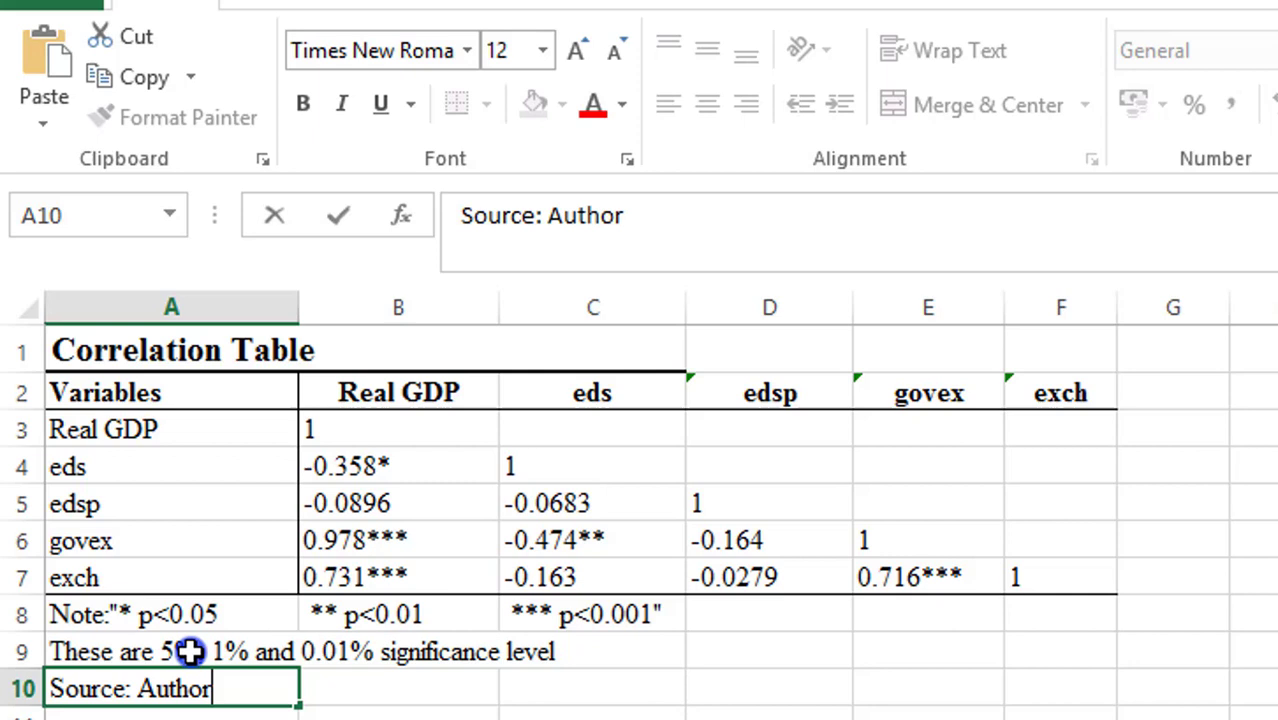
pyautogui.click(210, 690)
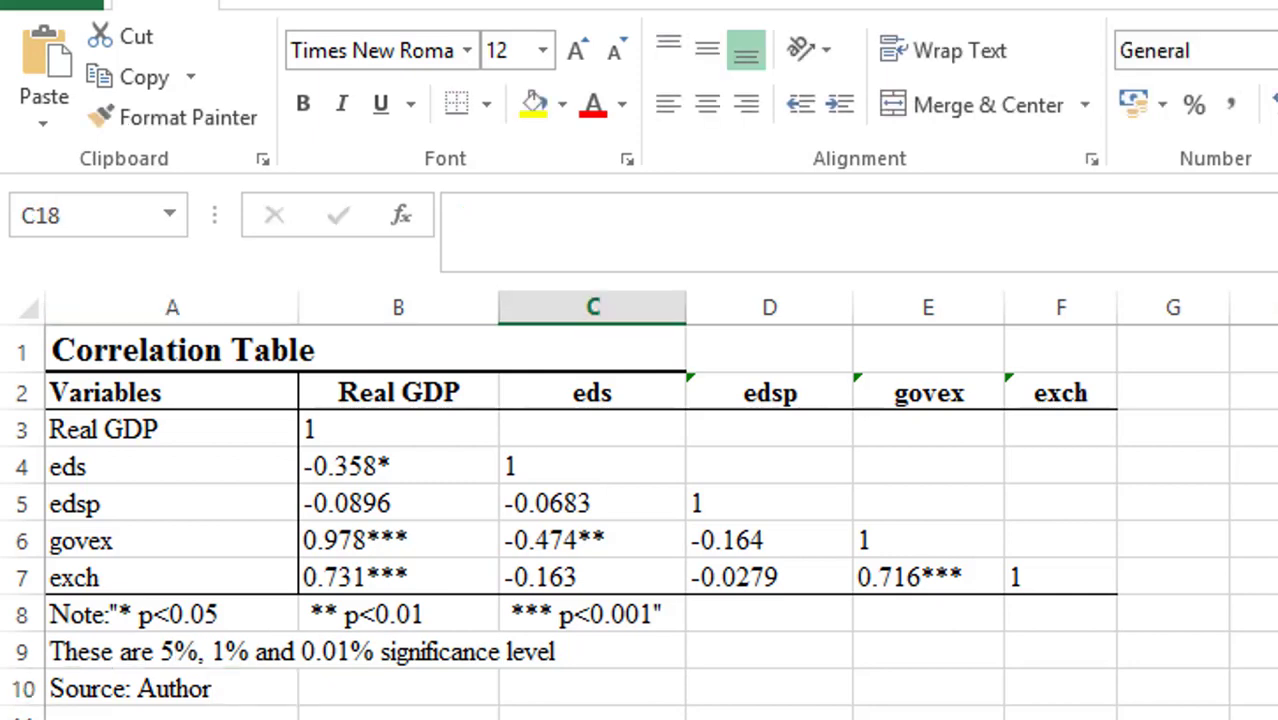
# Center the headers and correlation values across B2:F7.
pyautogui.click(705, 670)
pyautogui.click(392, 425)
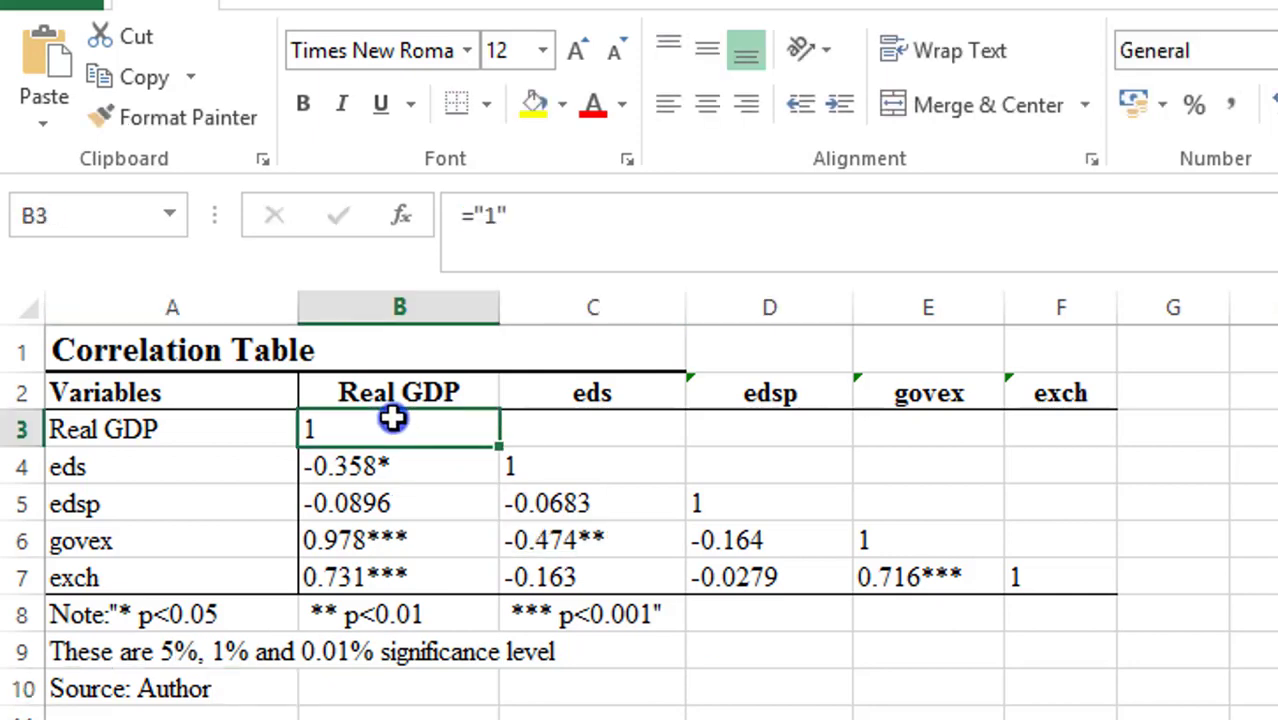
pyautogui.press('Up')
pyautogui.hotkey('shift', 'Down')
pyautogui.hotkey('shift', 'Down')
pyautogui.hotkey('shift', 'Down')
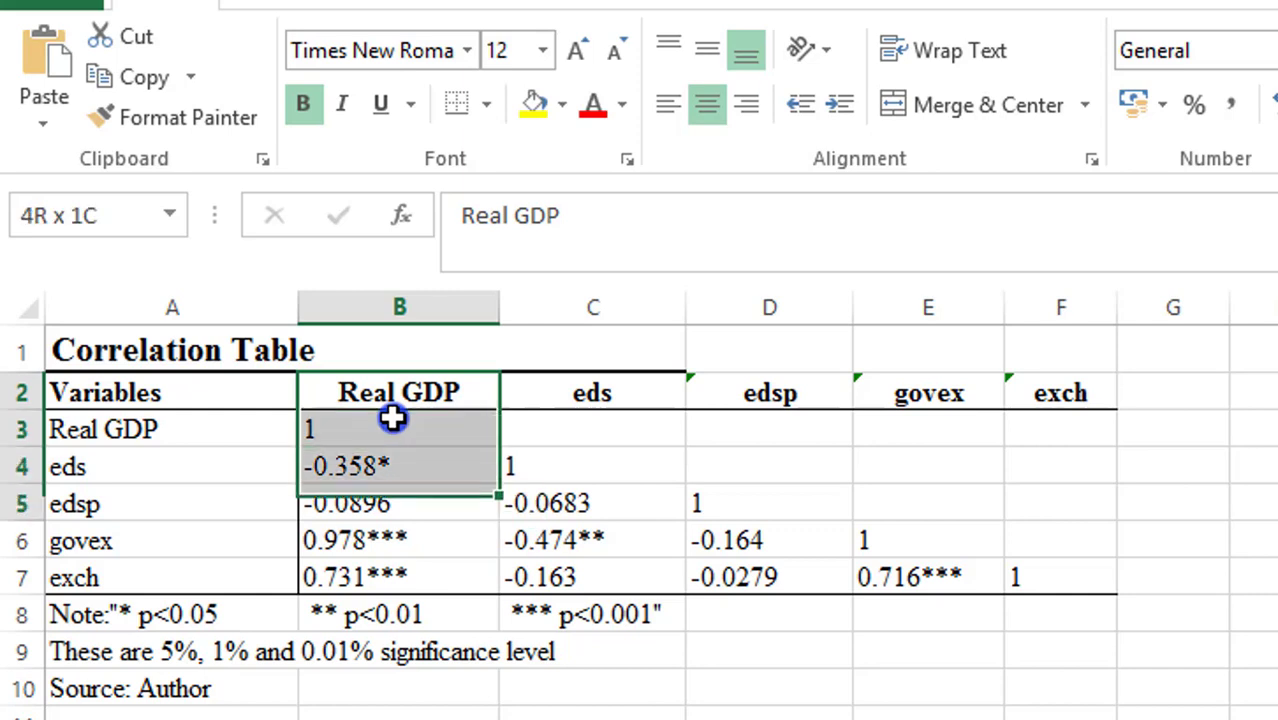
pyautogui.hotkey('shift', 'Down')
pyautogui.hotkey('shift', 'Down')
pyautogui.hotkey('shift', 'Right')
pyautogui.hotkey('shift', 'Right')
pyautogui.hotkey('shift', 'Right')
pyautogui.hotkey('shift', 'Right')
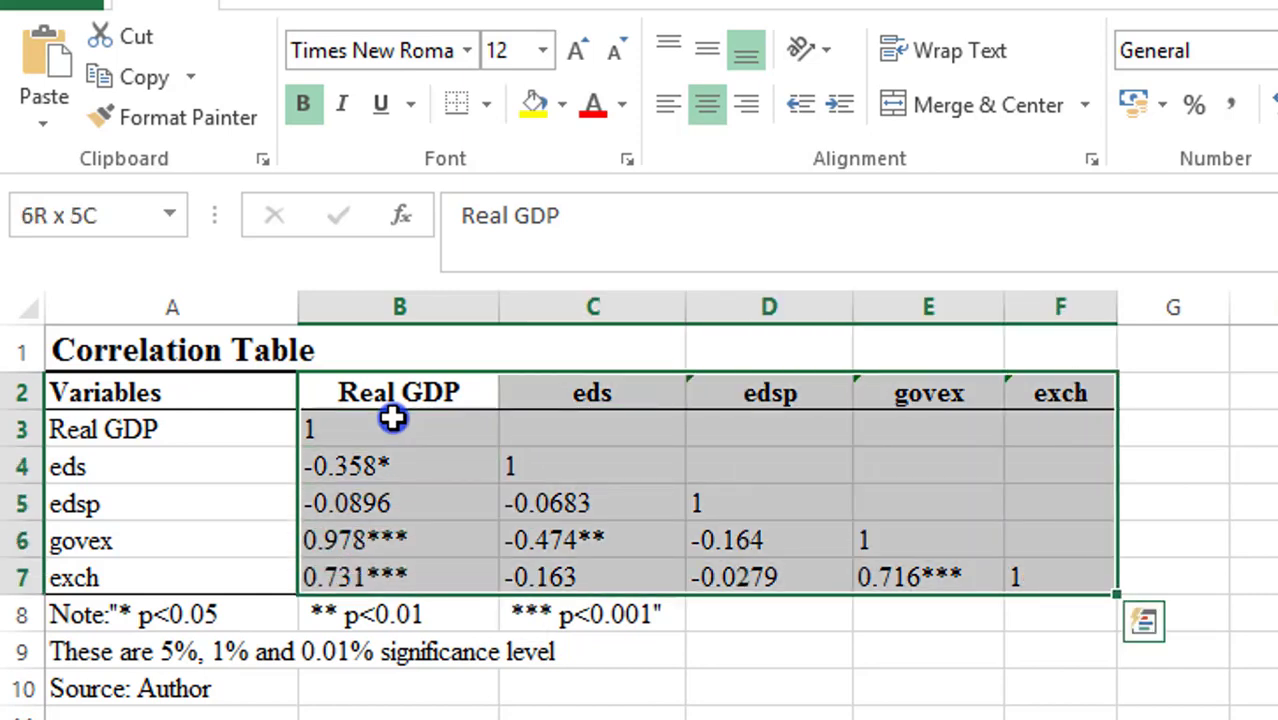
pyautogui.click(708, 104)
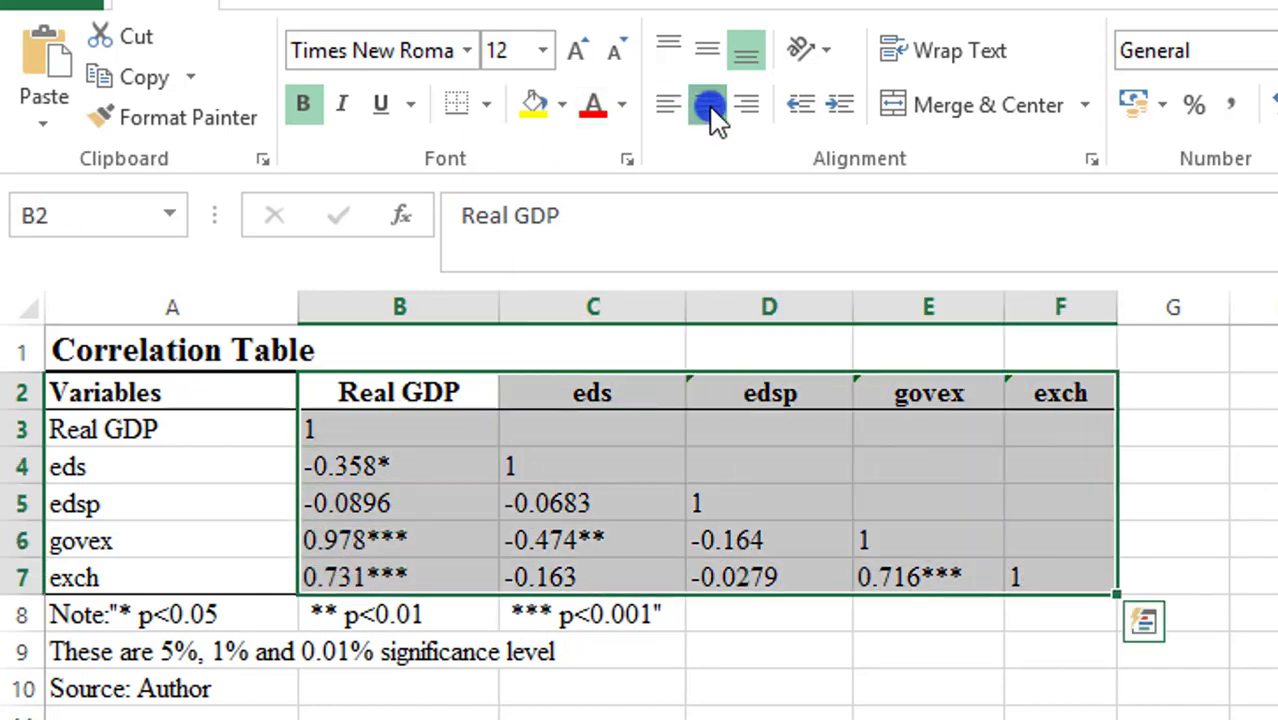
pyautogui.click(760, 712)
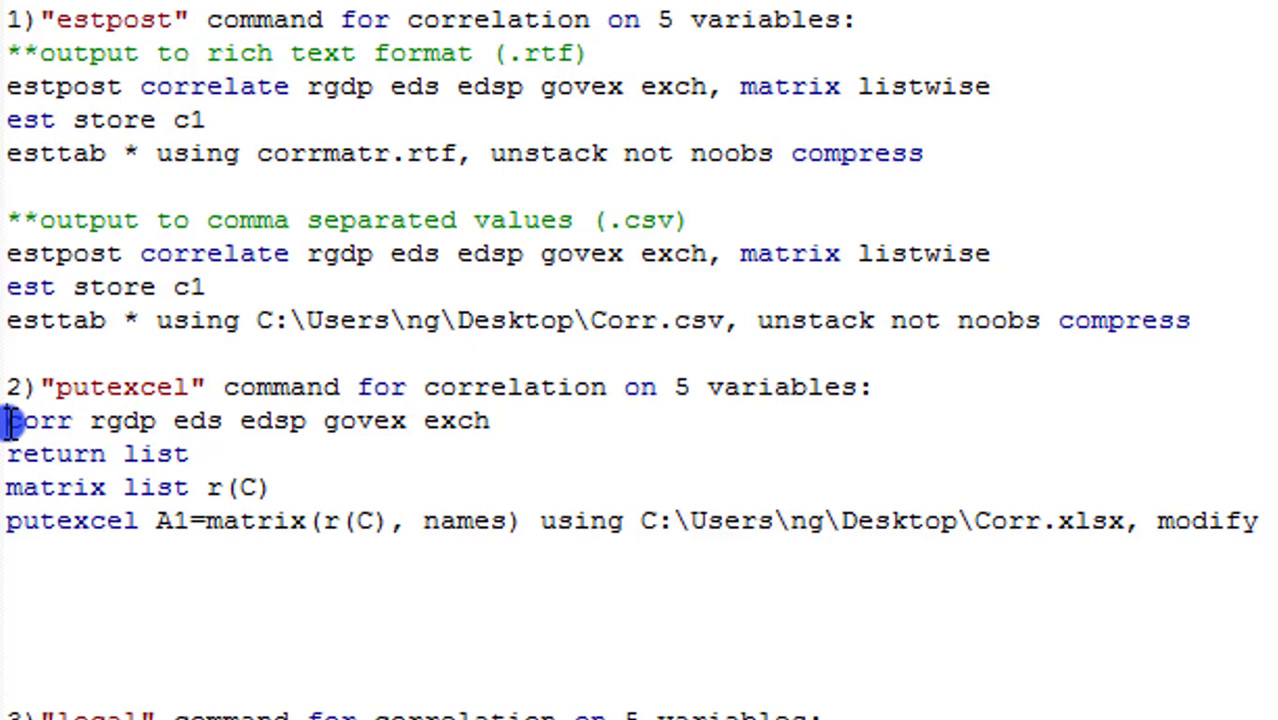
# Run the corr and putexcel lines to export the named correlation matrix to Corr.xlsx.
pyautogui.hotkey('shift', 'Down')
pyautogui.hotkey('shift', 'Down')
pyautogui.hotkey('shift', 'Down')
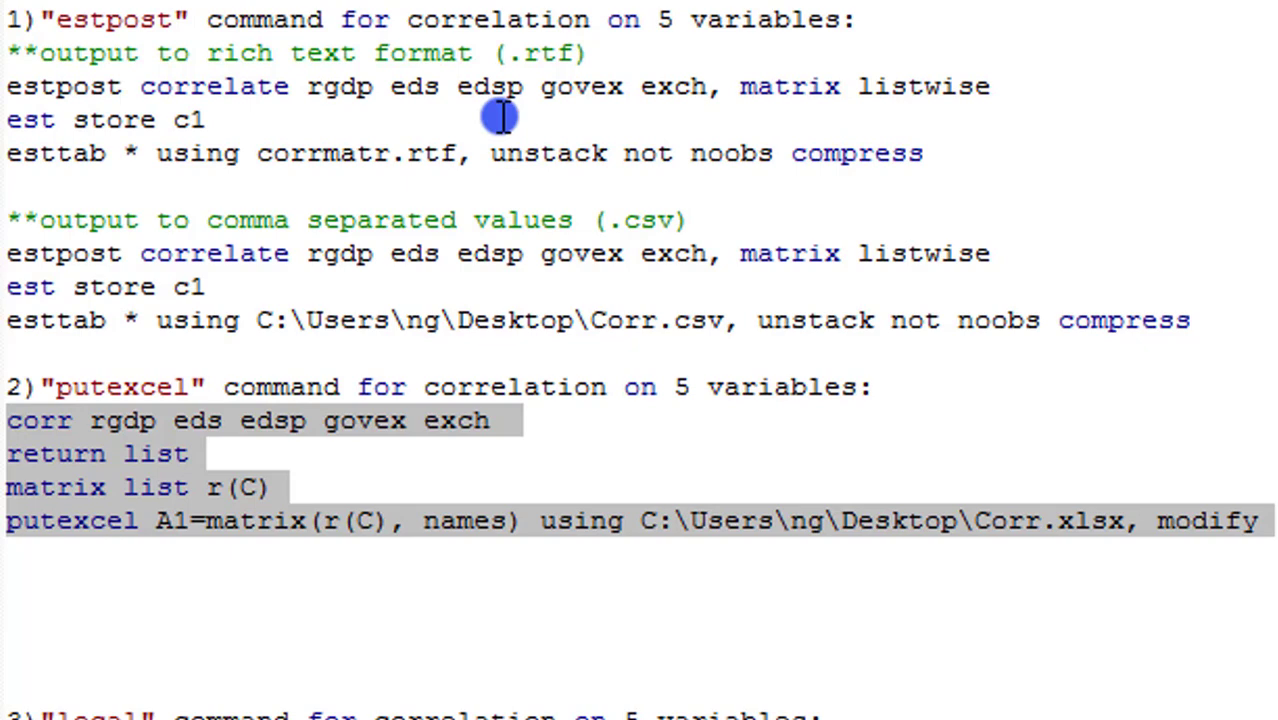
pyautogui.hotkey('ctrl', 'd')
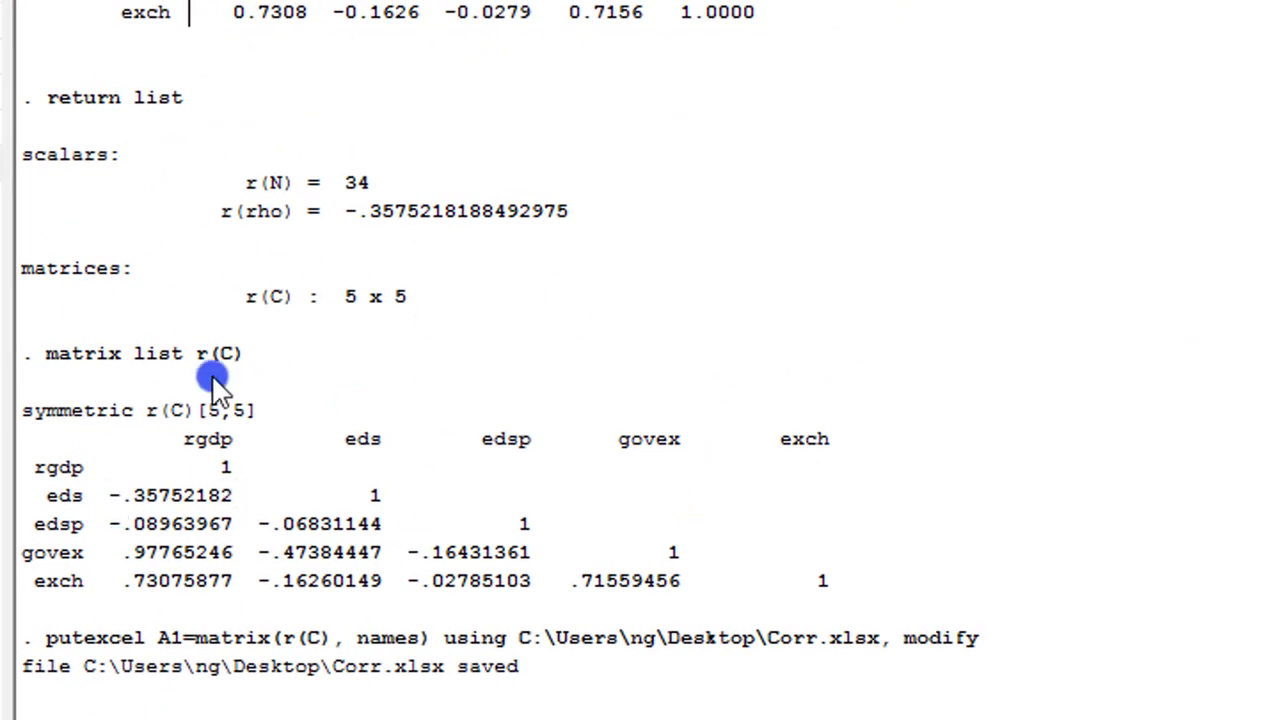
pyautogui.scroll(5, 490, 360)
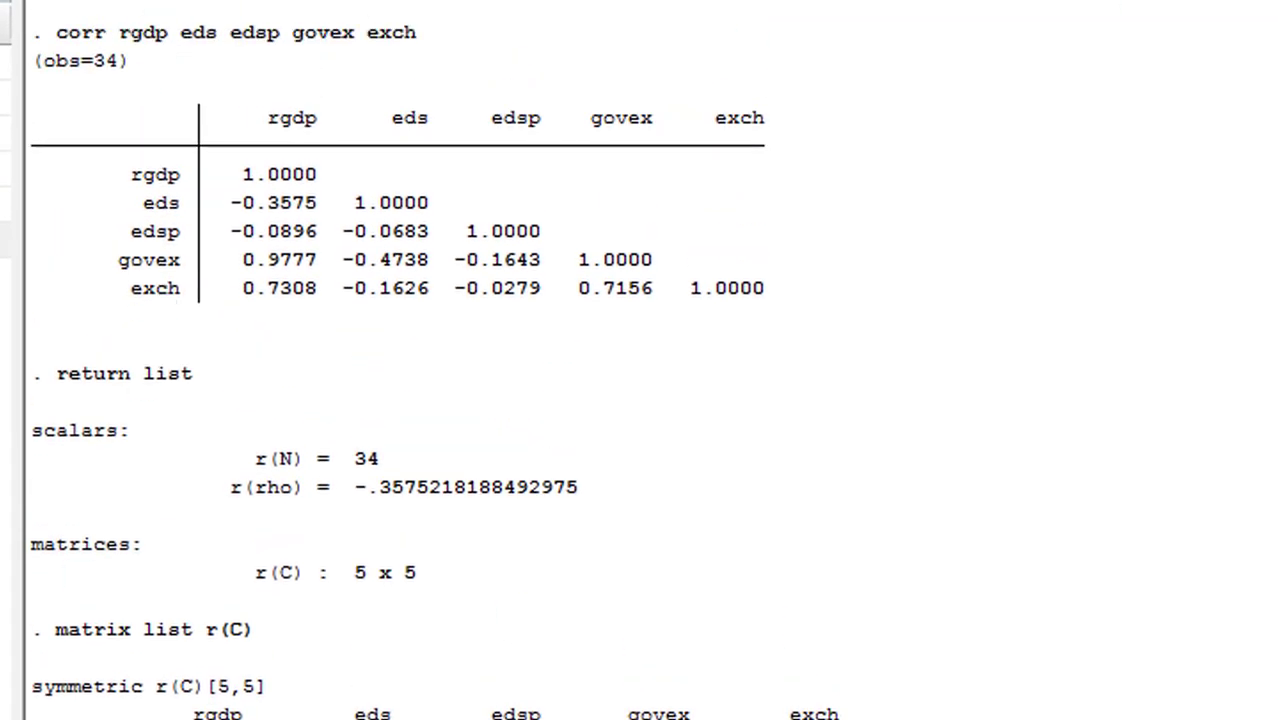
pyautogui.scroll(-5, 490, 360)
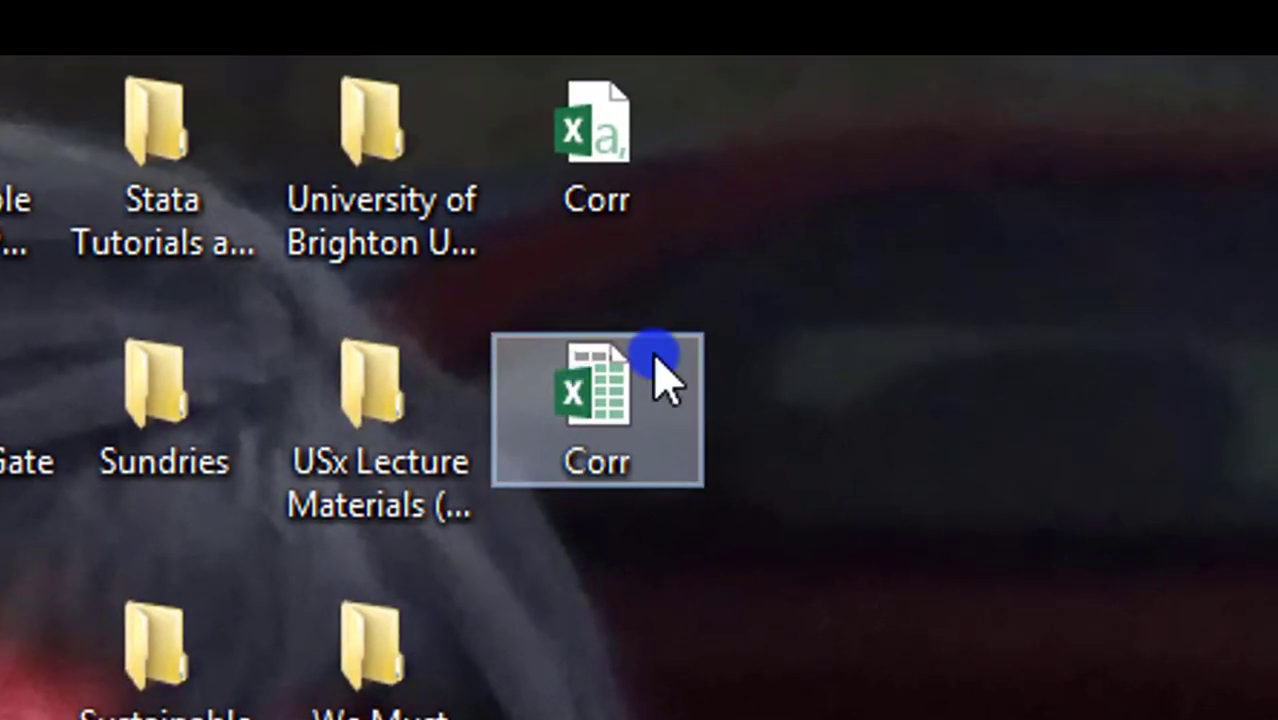
# Open the Corr.xlsx workbook from the desktop in Excel.
pyautogui.click(597, 390)
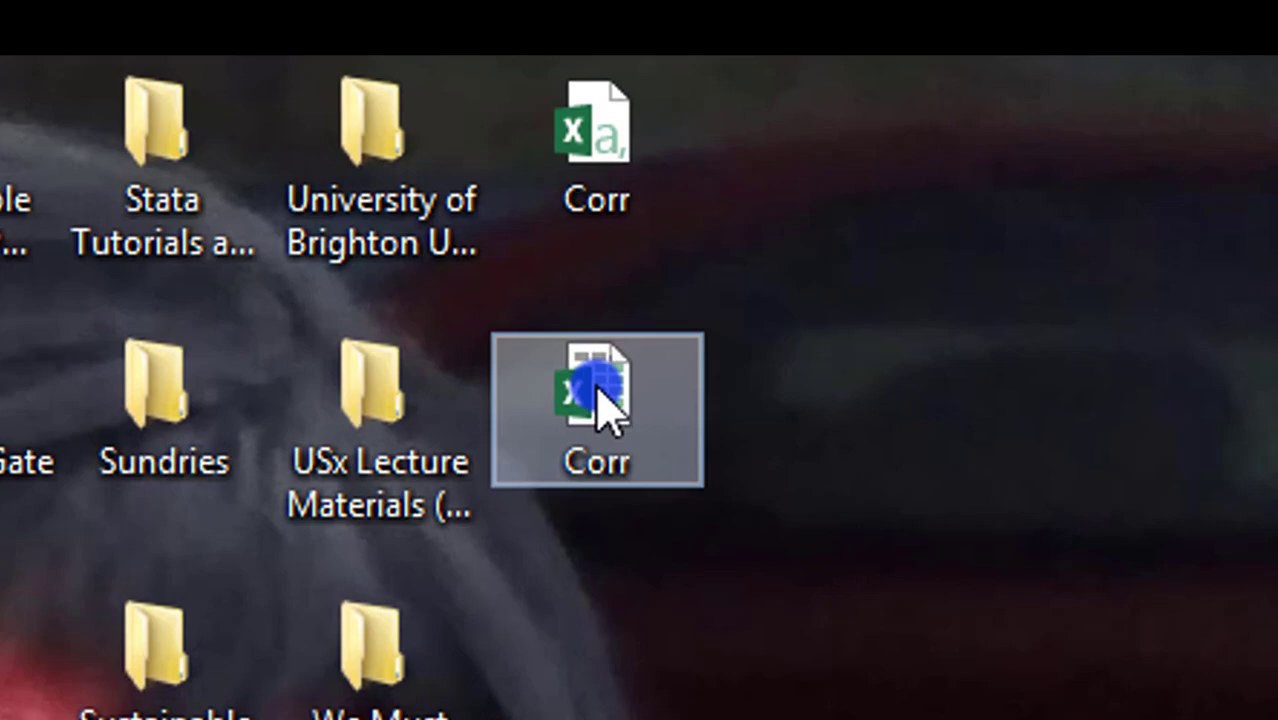
pyautogui.doubleClick(600, 395)
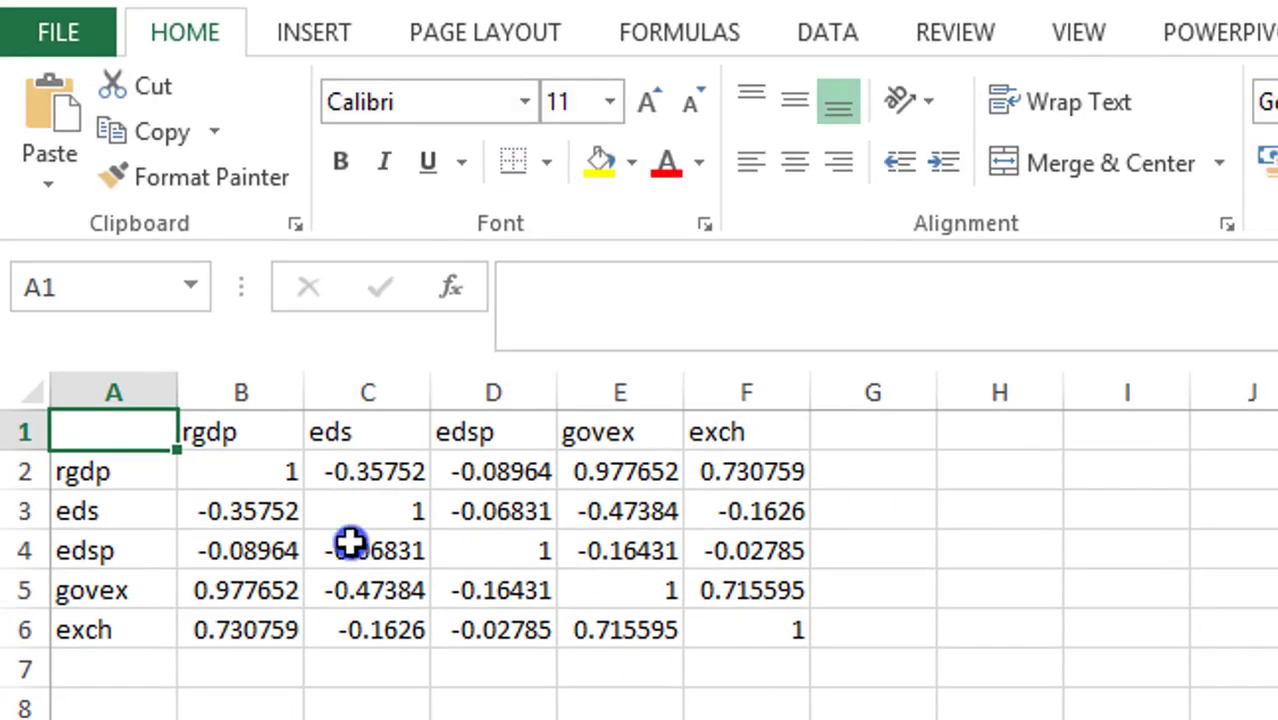
# Delete the duplicate upper-triangle correlation values.
pyautogui.click(366, 468)
pyautogui.moveTo(366, 468); pyautogui.dragTo(380, 468)
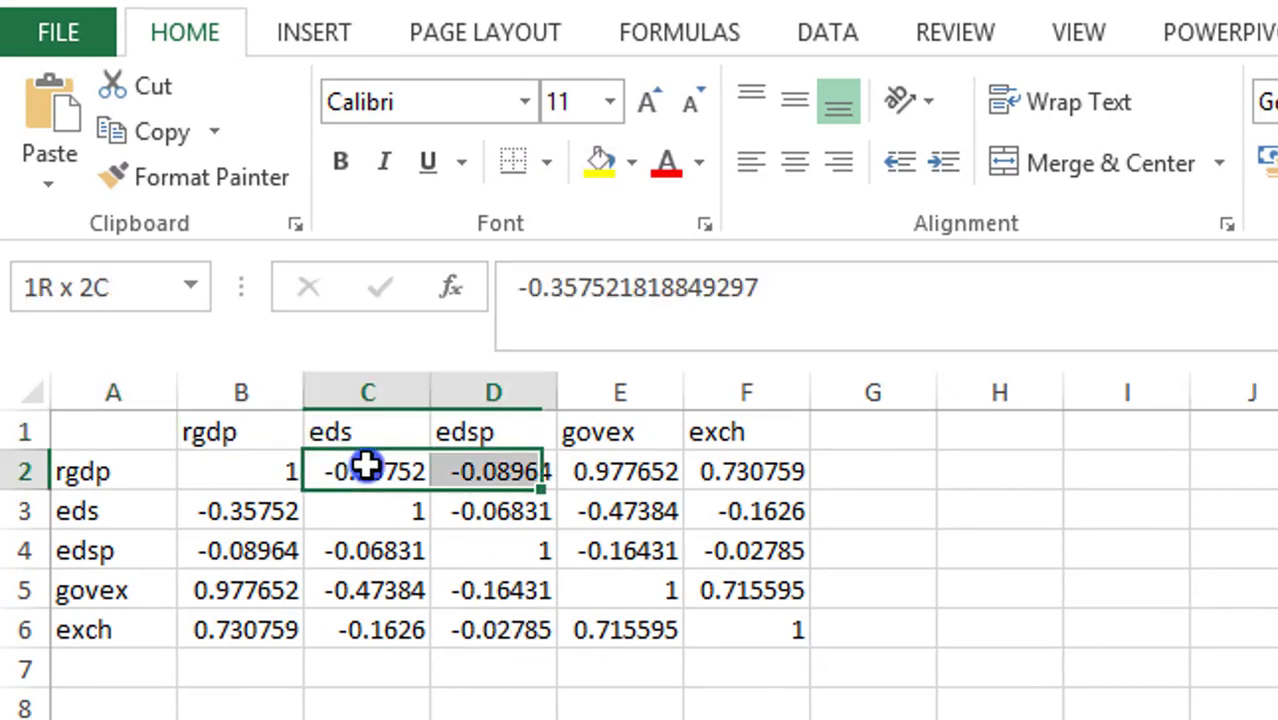
# Insert a new top row and enter Correlation Table in A1.
pyautogui.click(20, 432)
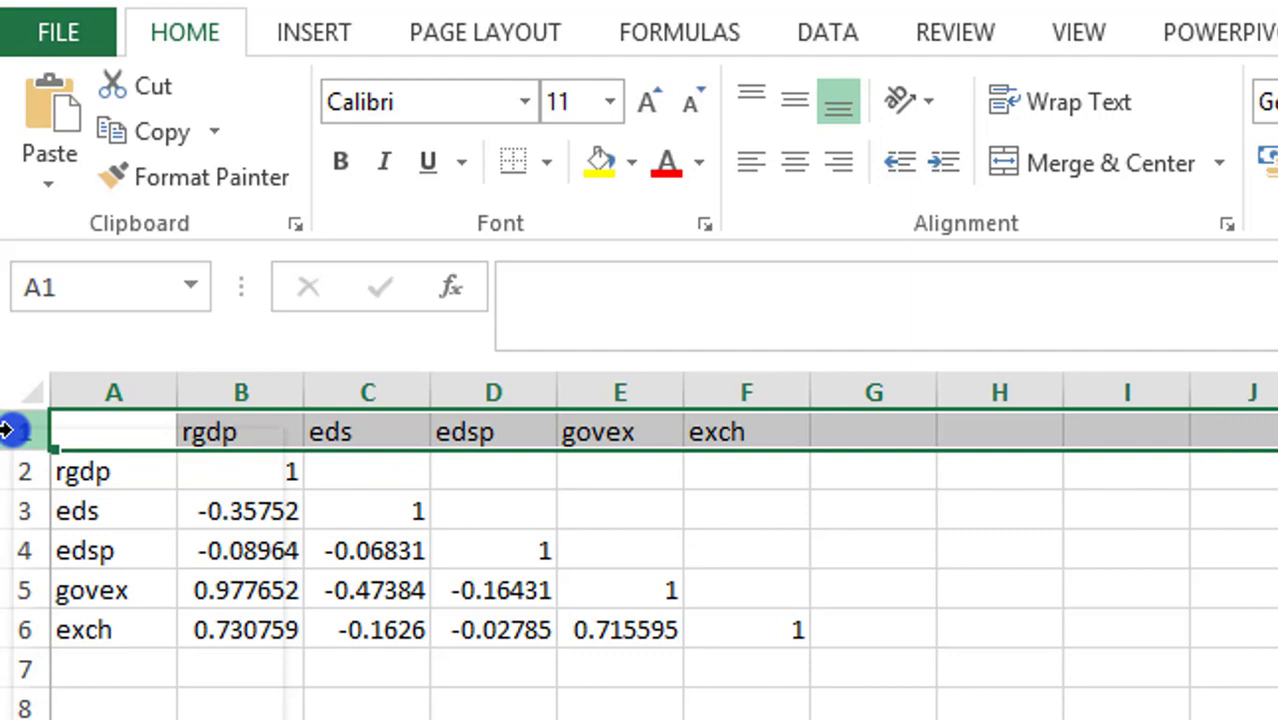
pyautogui.rightClick(20, 432)
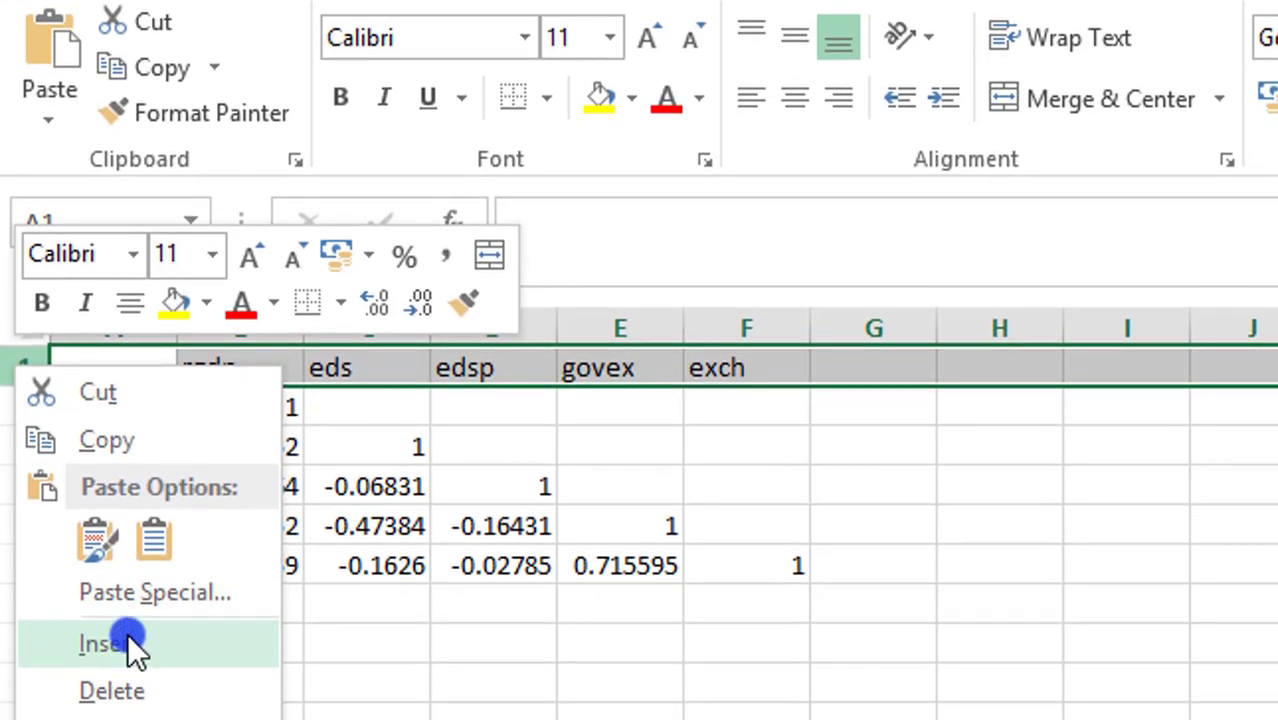
pyautogui.click(127, 645)
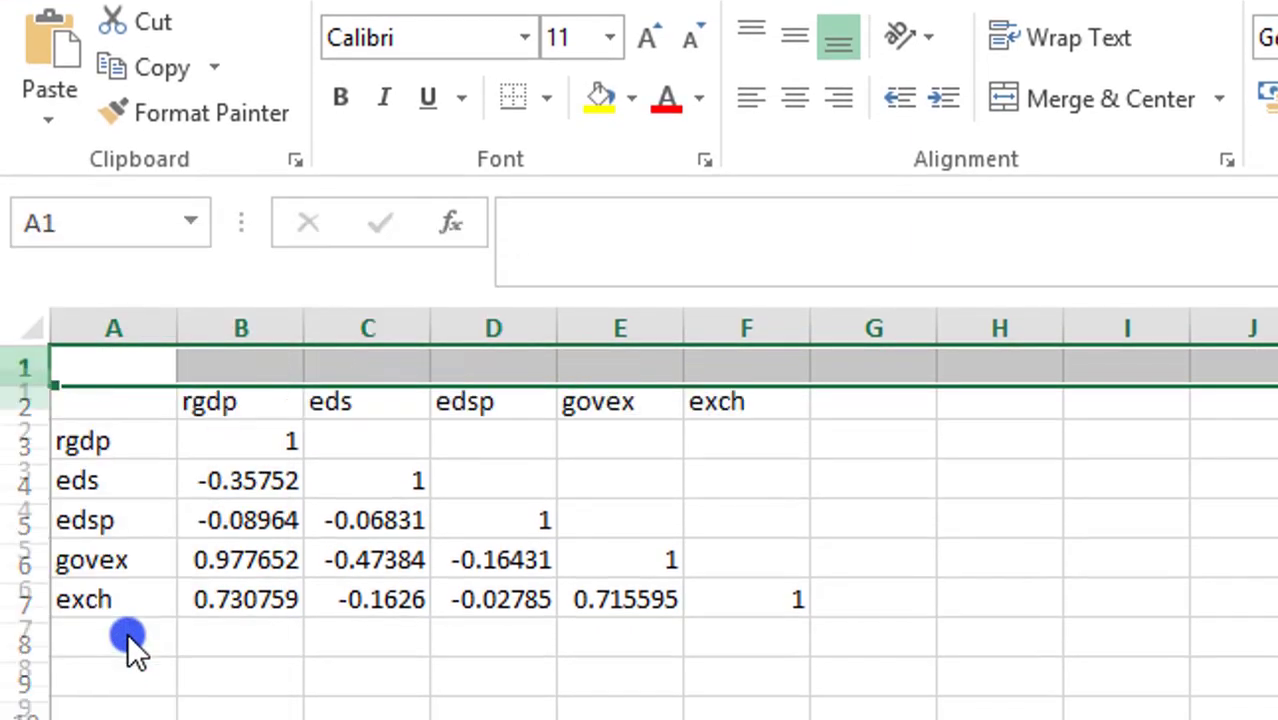
pyautogui.click(145, 366)
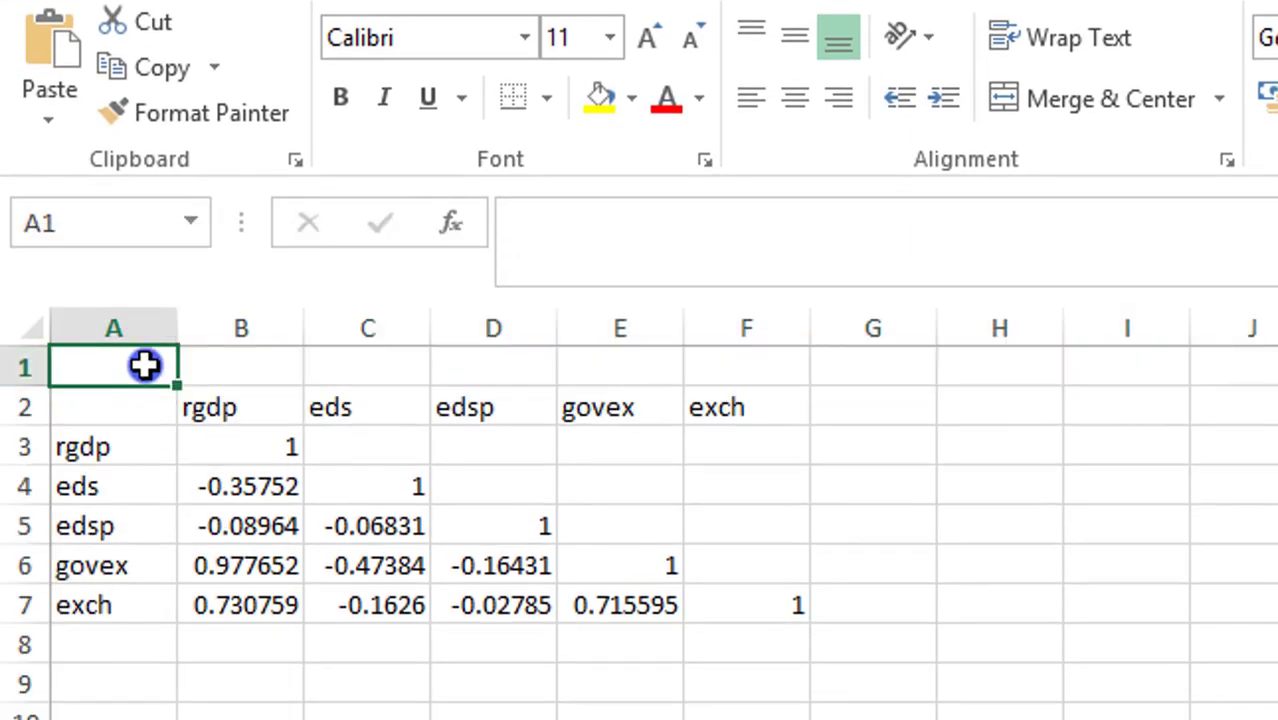
pyautogui.write('Corre')
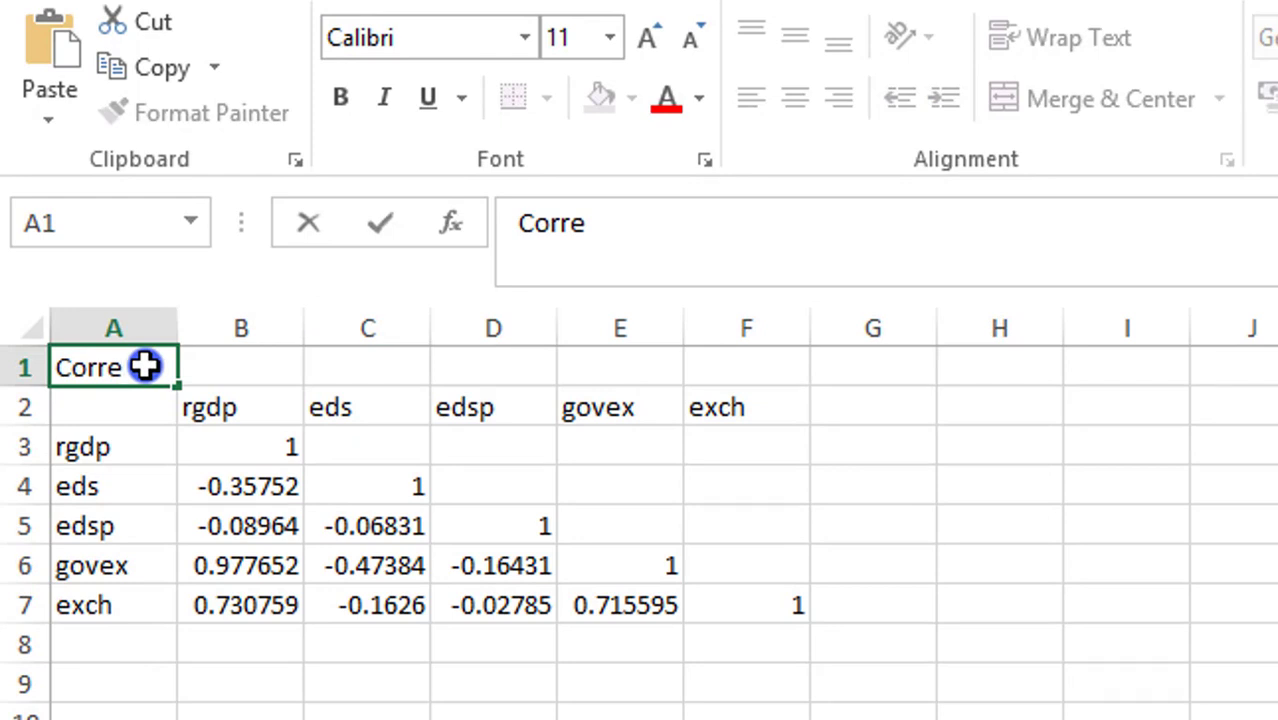
pyautogui.write('n T')
pyautogui.write('ab')
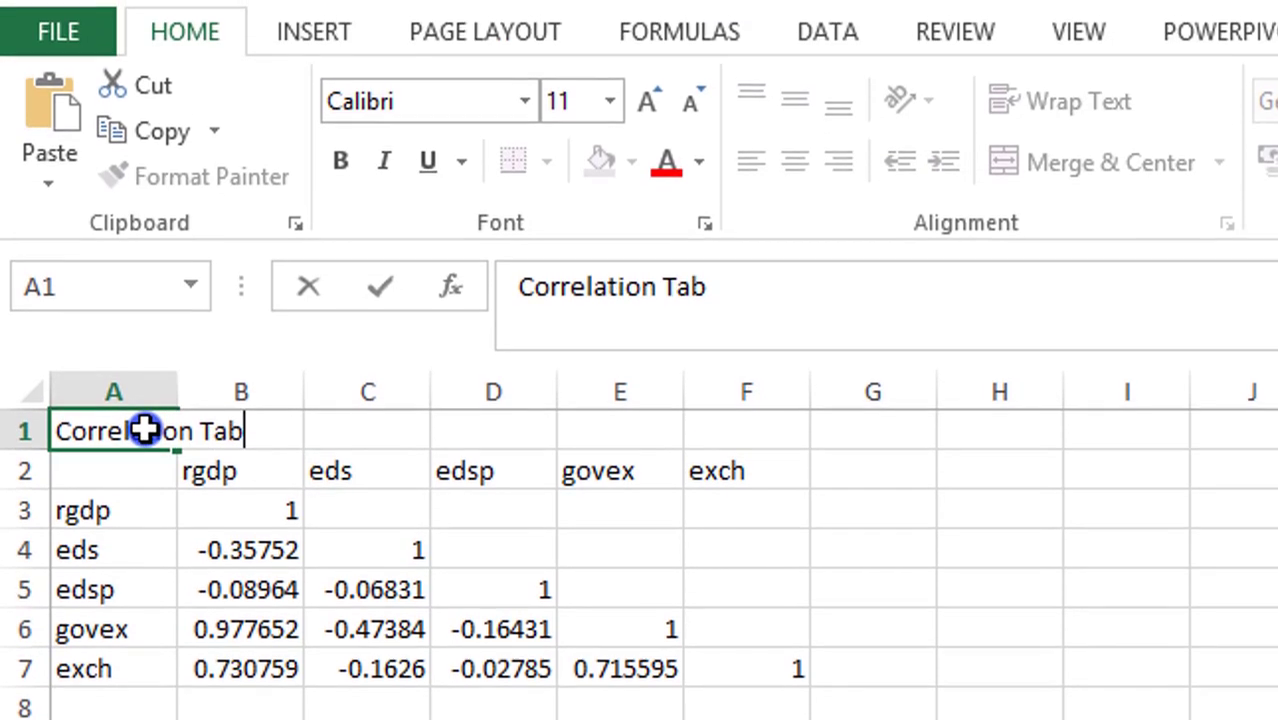
pyautogui.write('le')
# Set the whole sheet to Times New Roman size 12.
pyautogui.press('Return')
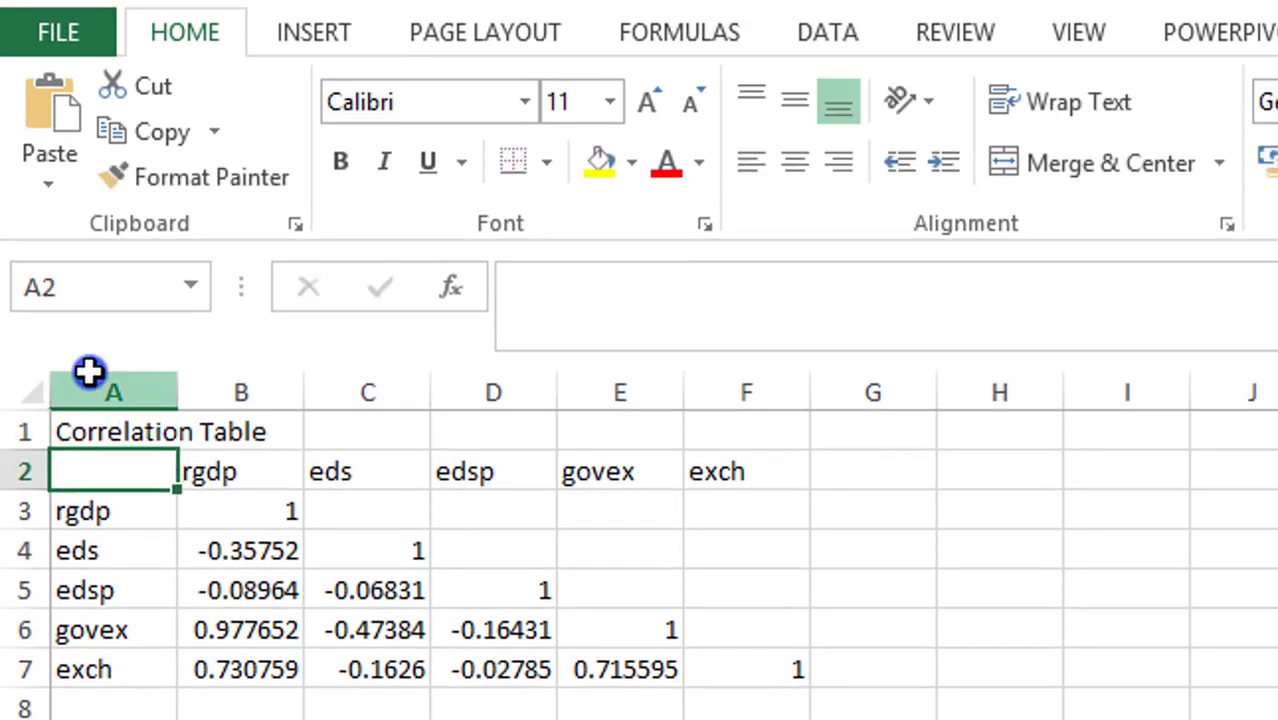
pyautogui.click(25, 397)
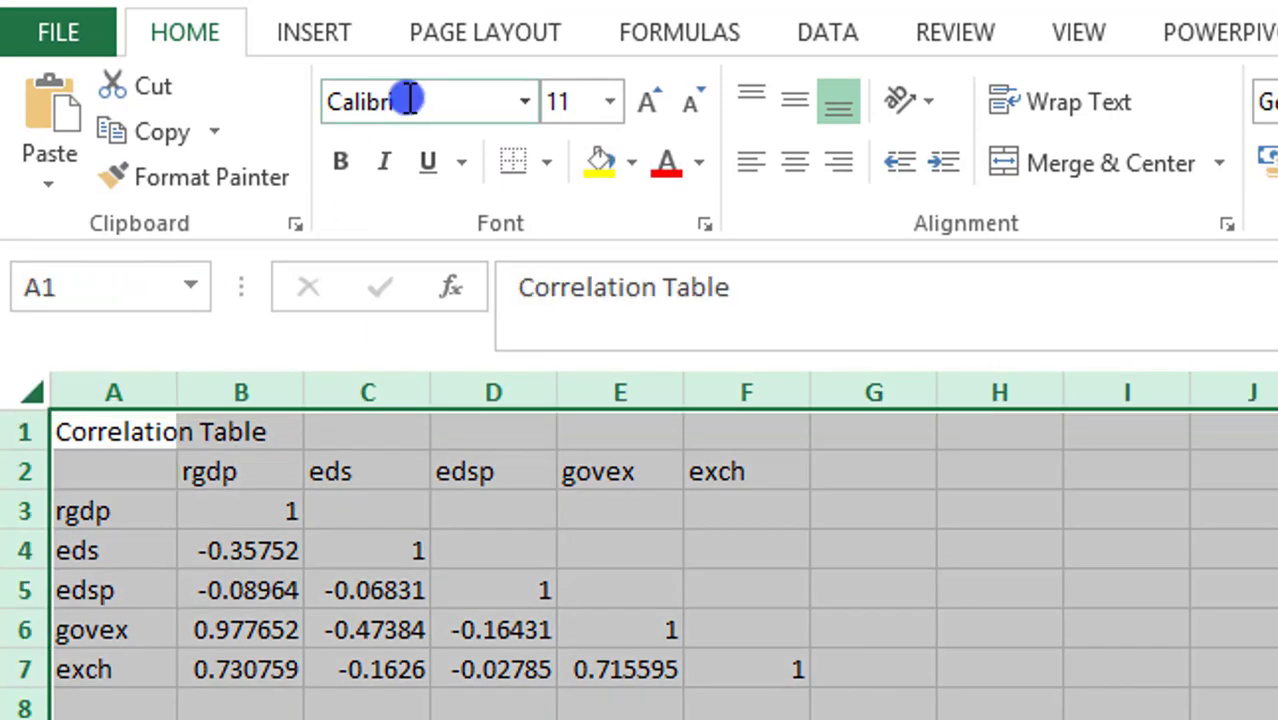
pyautogui.click(408, 100)
pyautogui.write('Times New Roma')
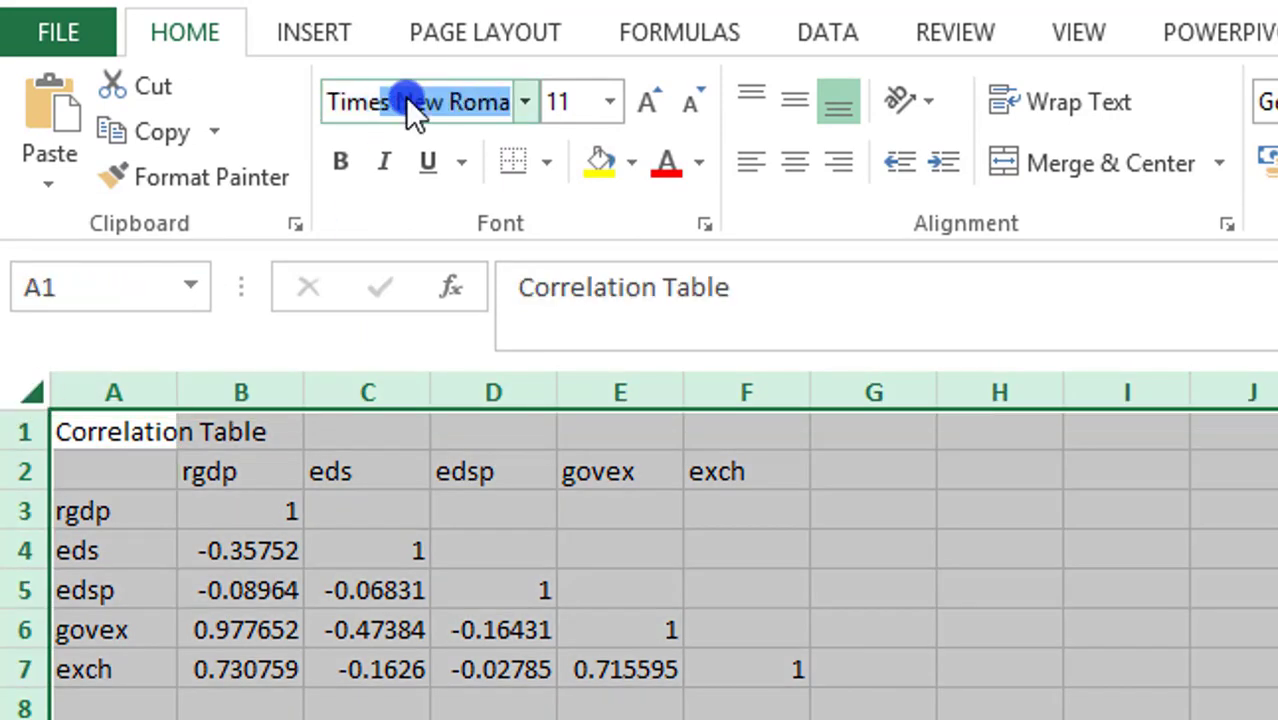
pyautogui.press('Return')
pyautogui.click(572, 100)
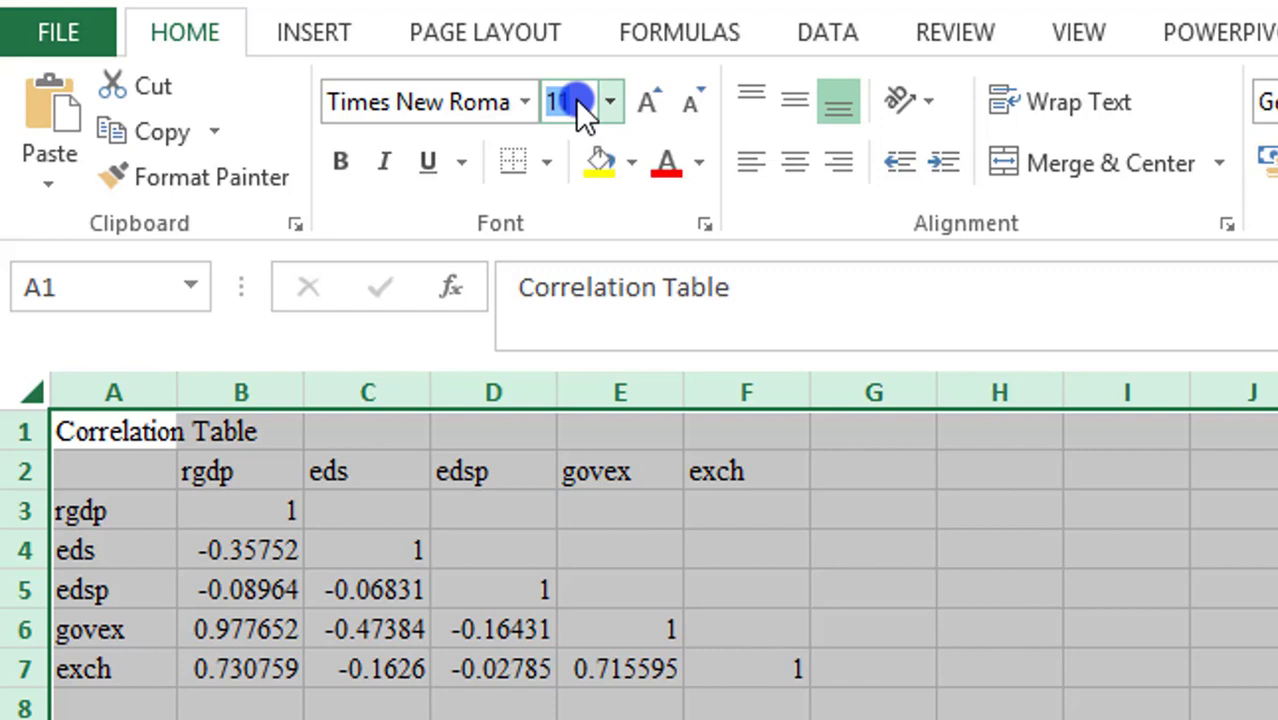
pyautogui.write('1')
pyautogui.press('Return')
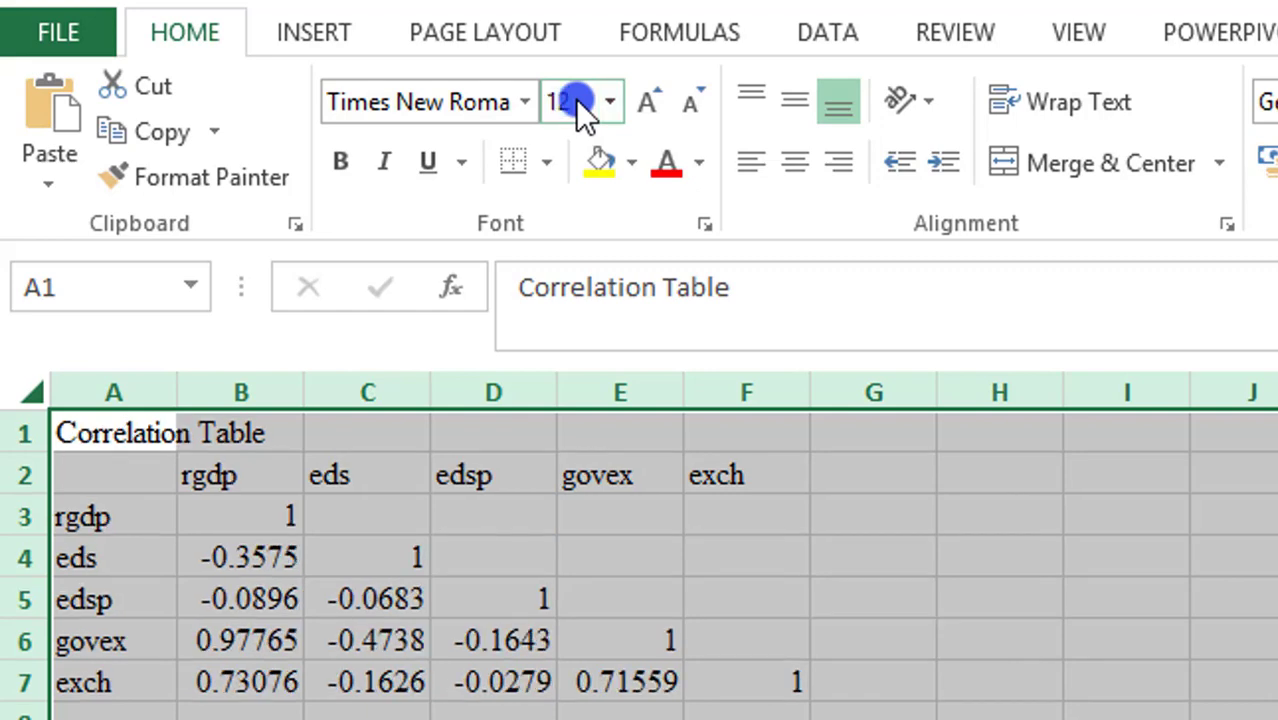
pyautogui.click(713, 686)
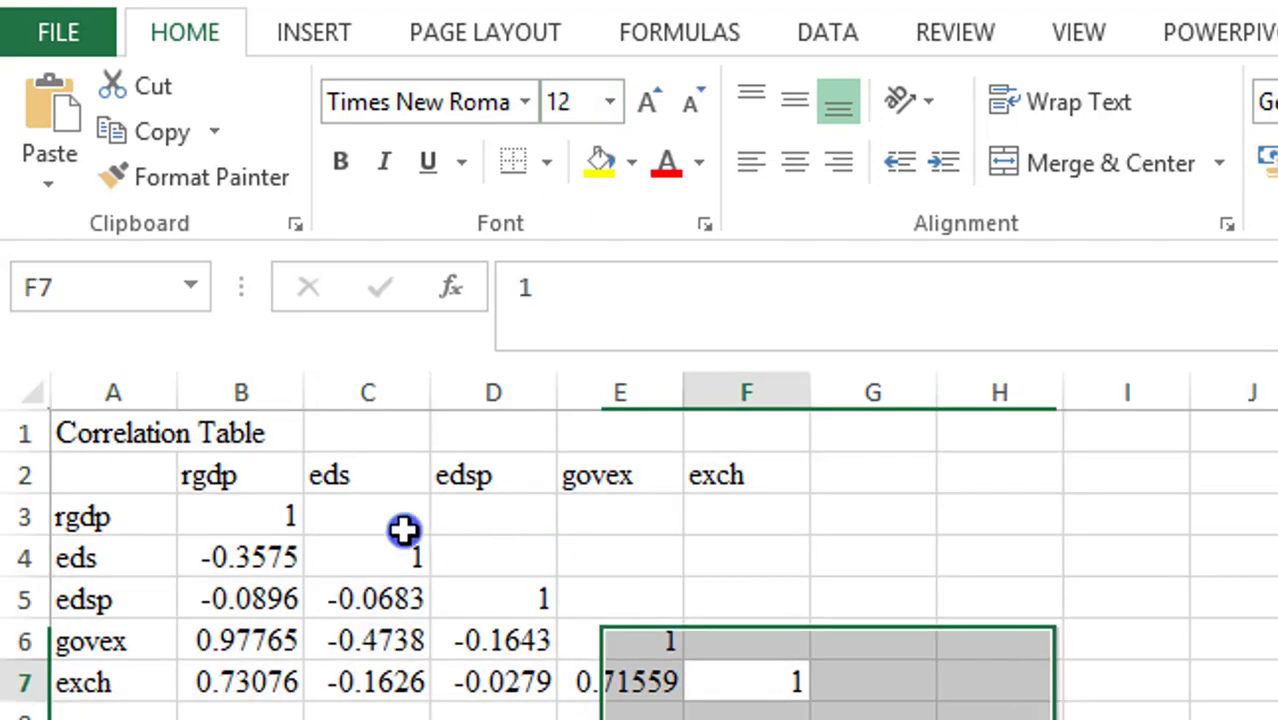
# Make the title 15-point bold, merged across A1:D1 and left-aligned.
pyautogui.click(127, 434)
pyautogui.click(570, 101)
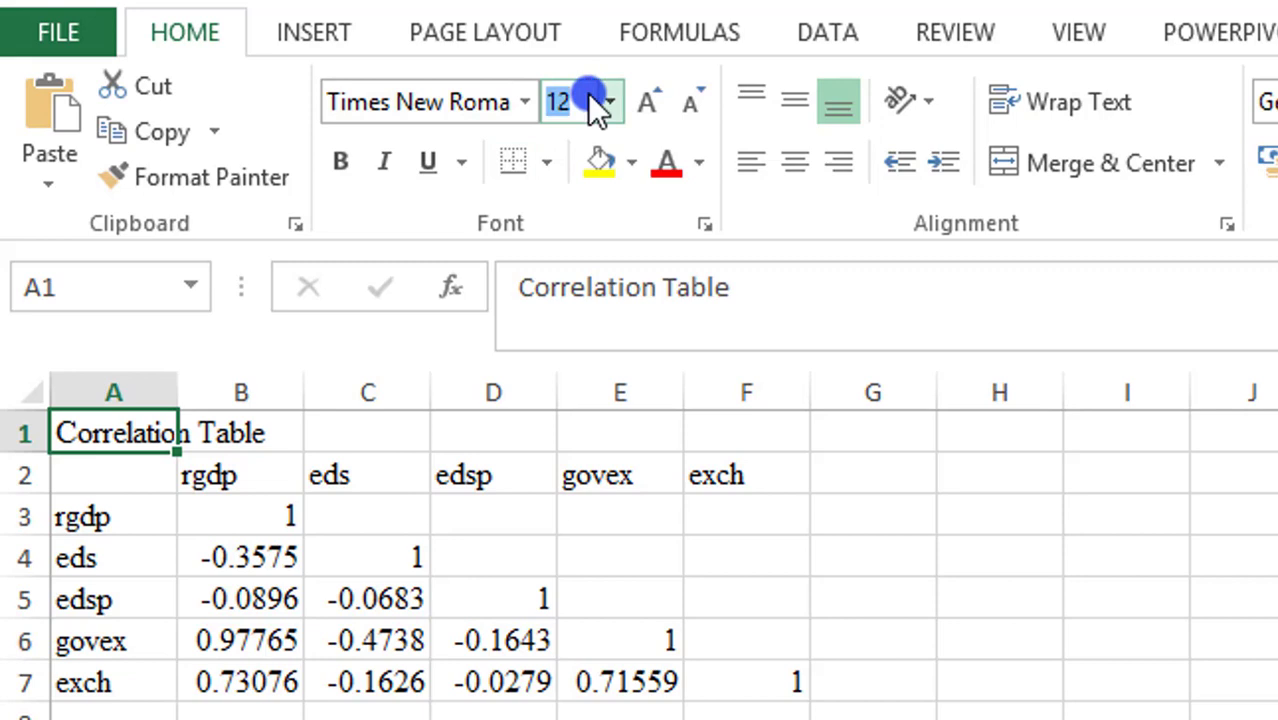
pyautogui.write('15')
pyautogui.press('Return')
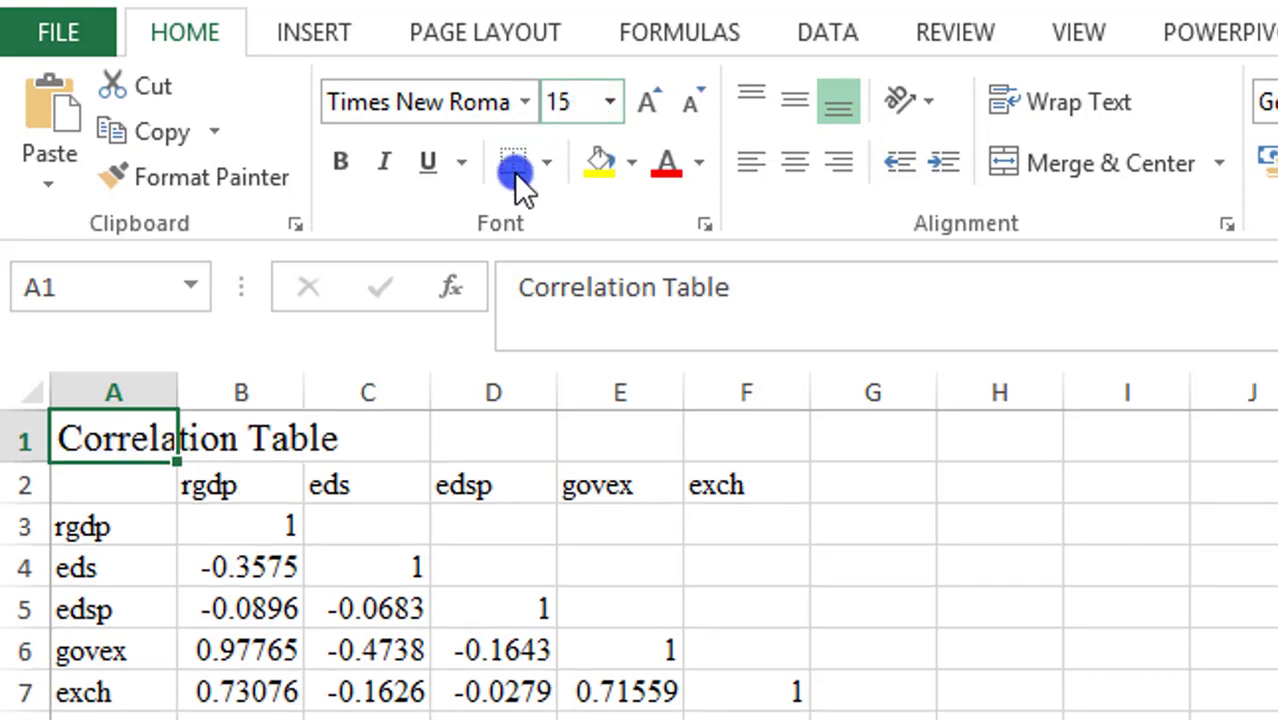
pyautogui.click(340, 161)
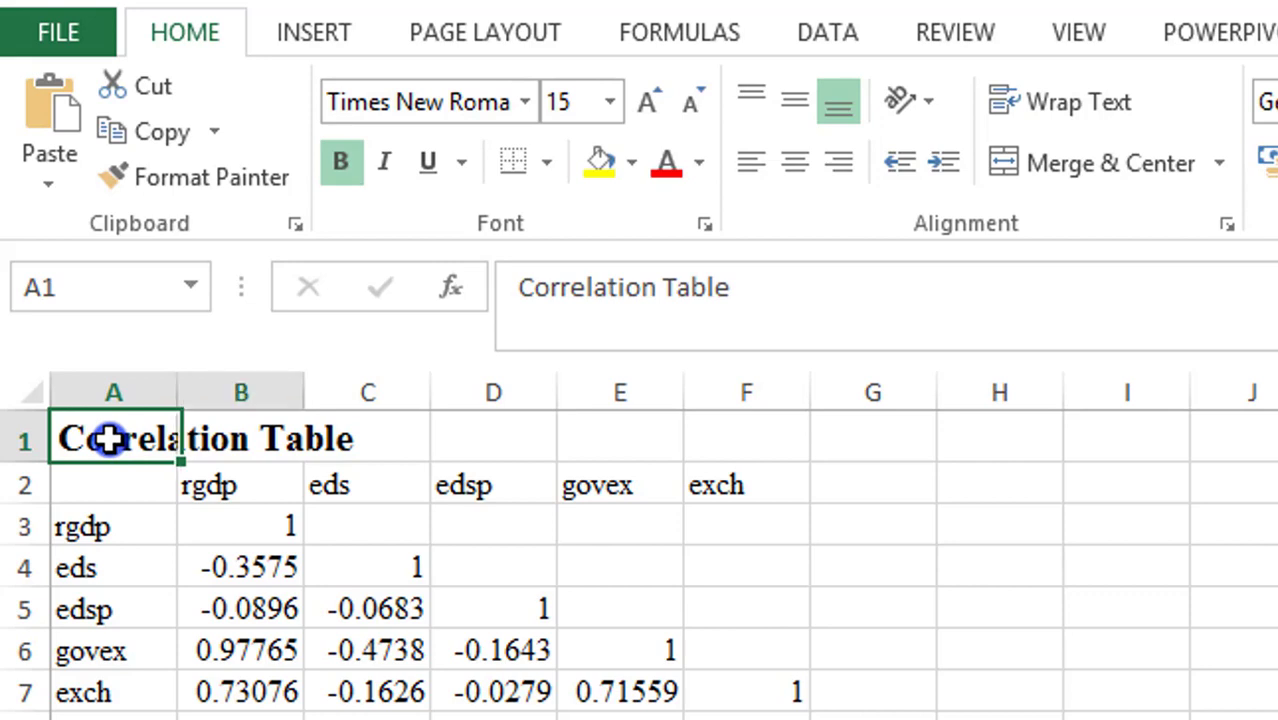
pyautogui.moveTo(108, 439); pyautogui.dragTo(493, 439)
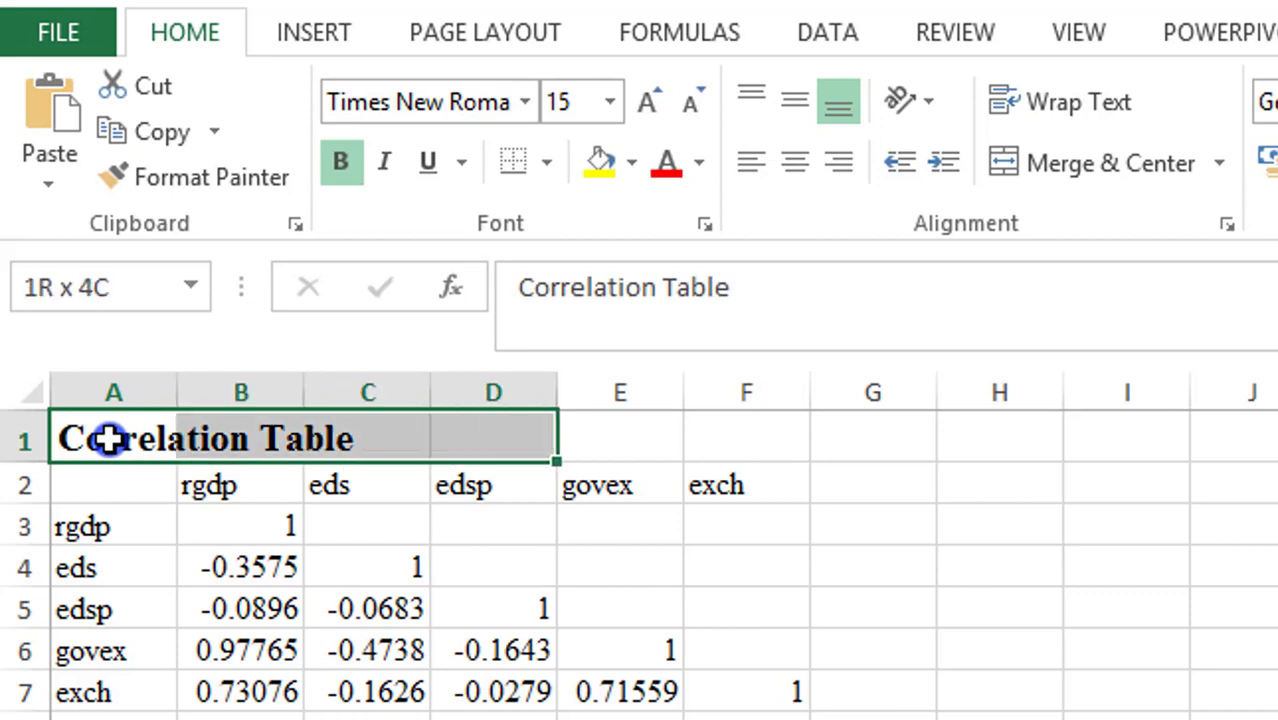
pyautogui.click(1063, 156)
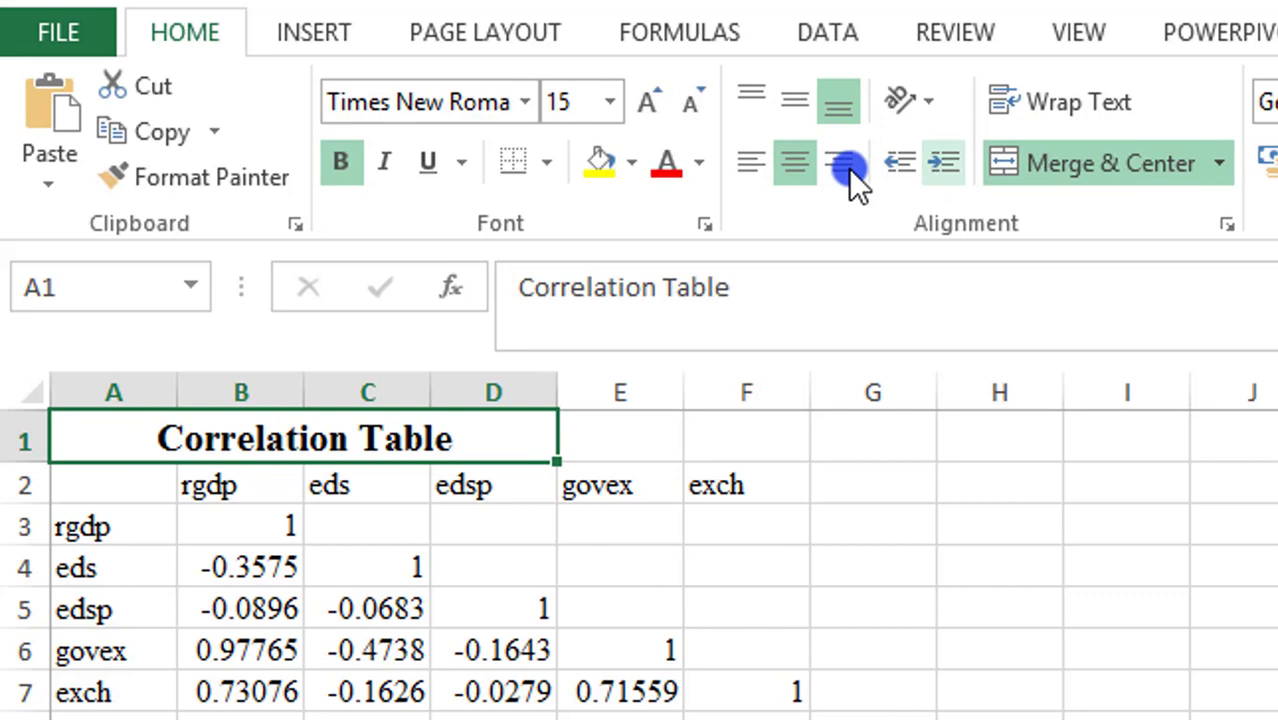
pyautogui.click(751, 162)
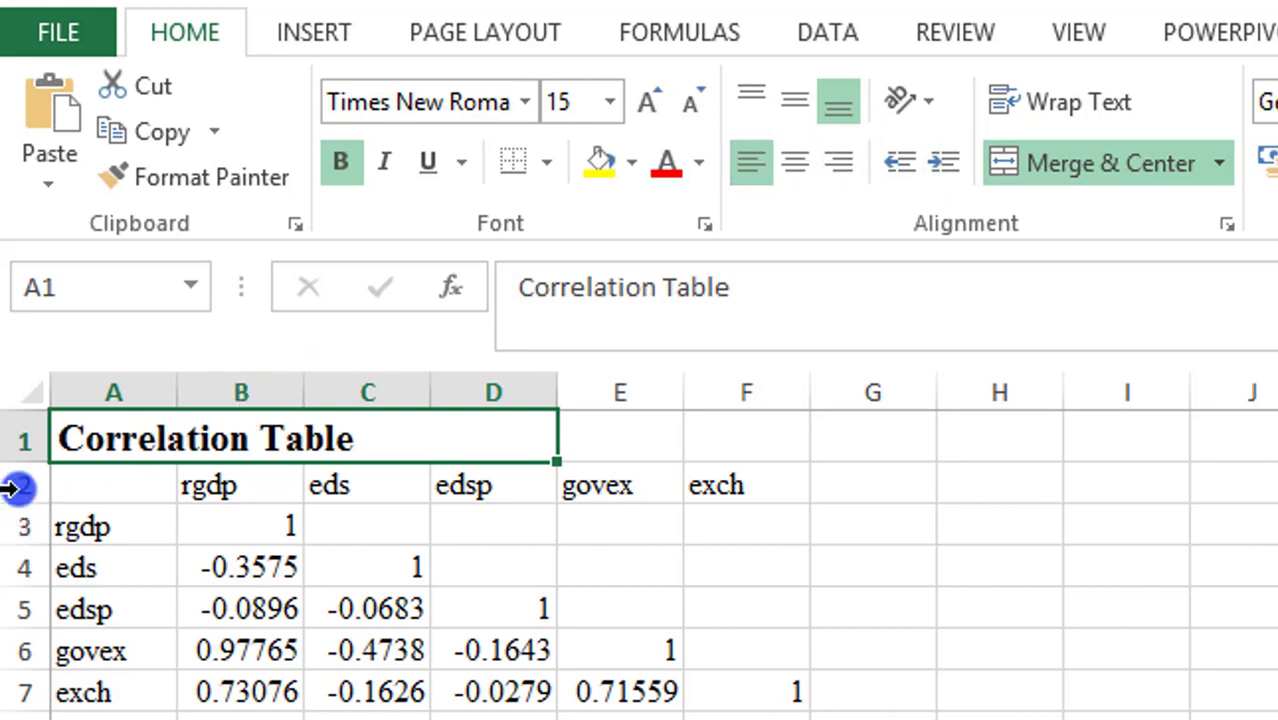
pyautogui.click(100, 485)
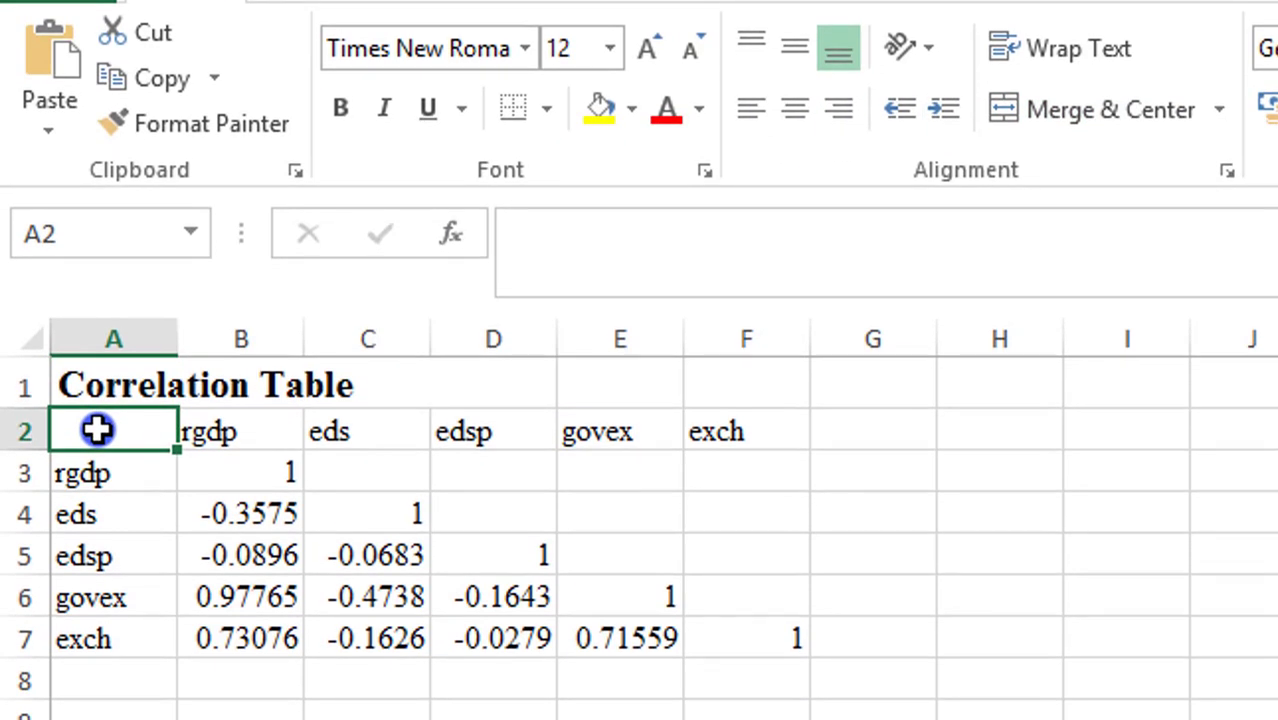
pyautogui.write('Variables')
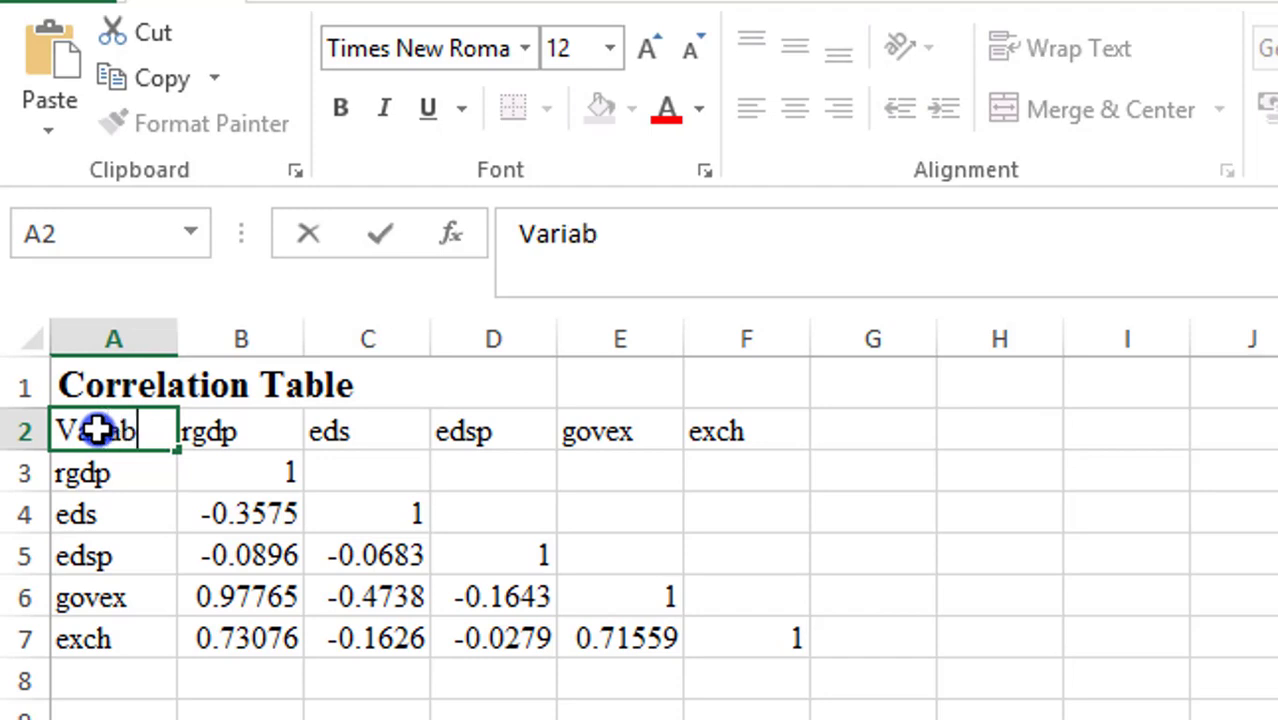
# Label A2 Variables, rename the rgdp column header to Real GDP, widening columns A and B.
pyautogui.press('Return')
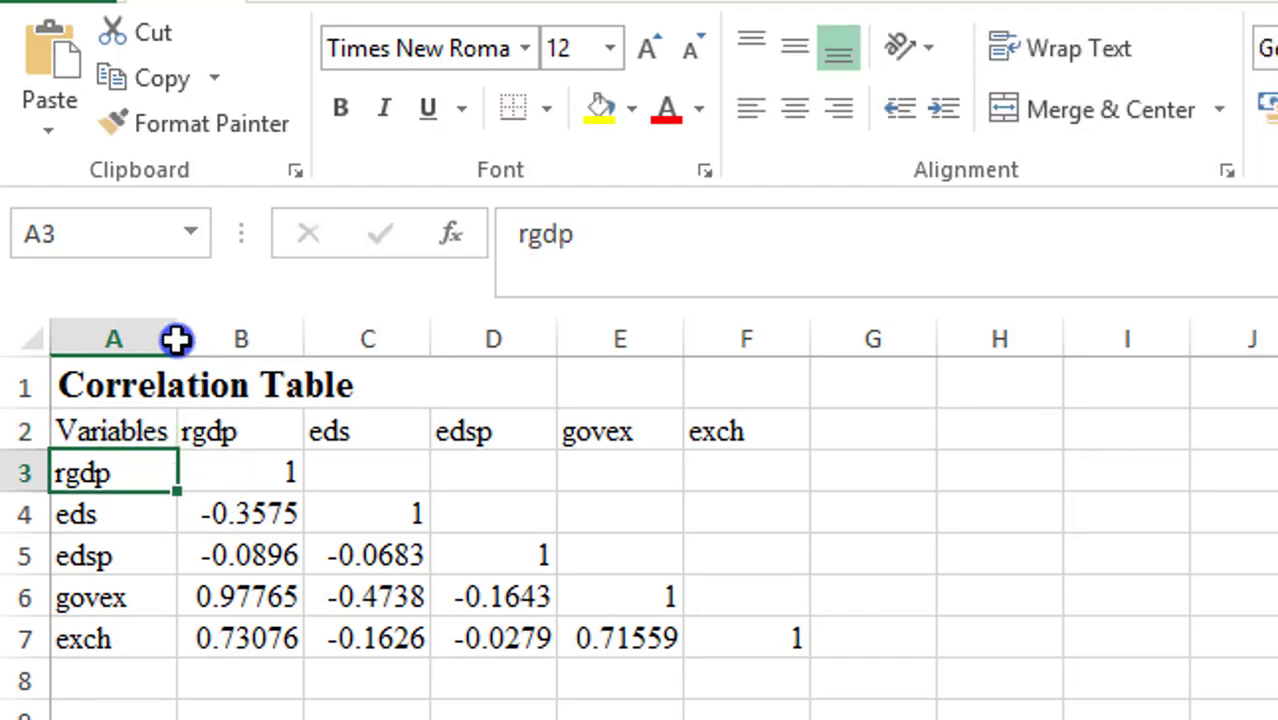
pyautogui.moveTo(176, 340); pyautogui.dragTo(232, 340)
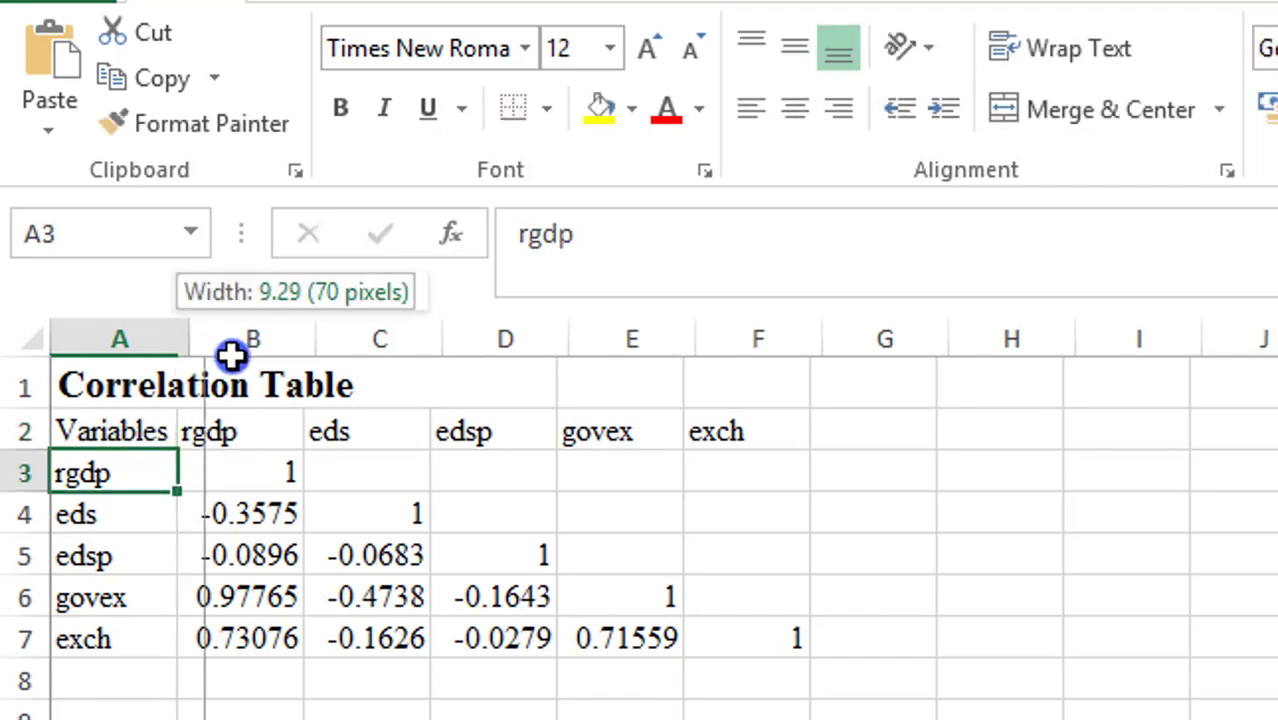
pyautogui.click(268, 434)
pyautogui.write('Real')
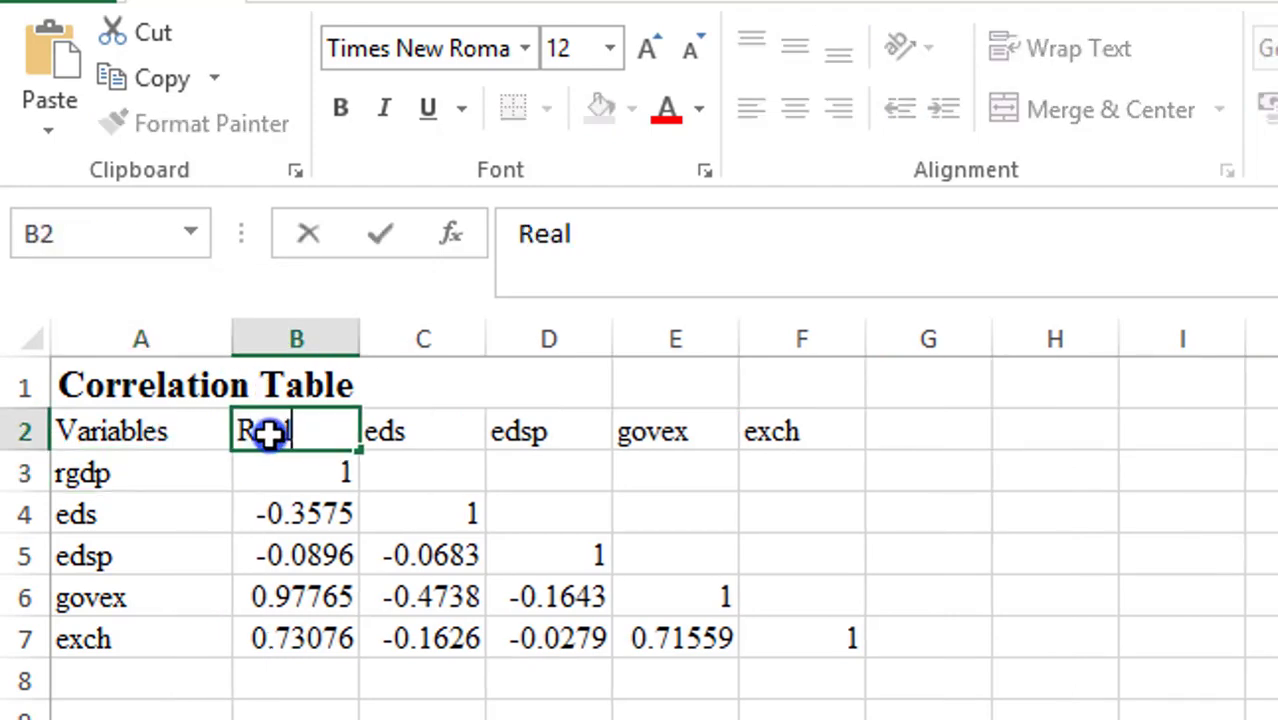
pyautogui.write(' GDP')
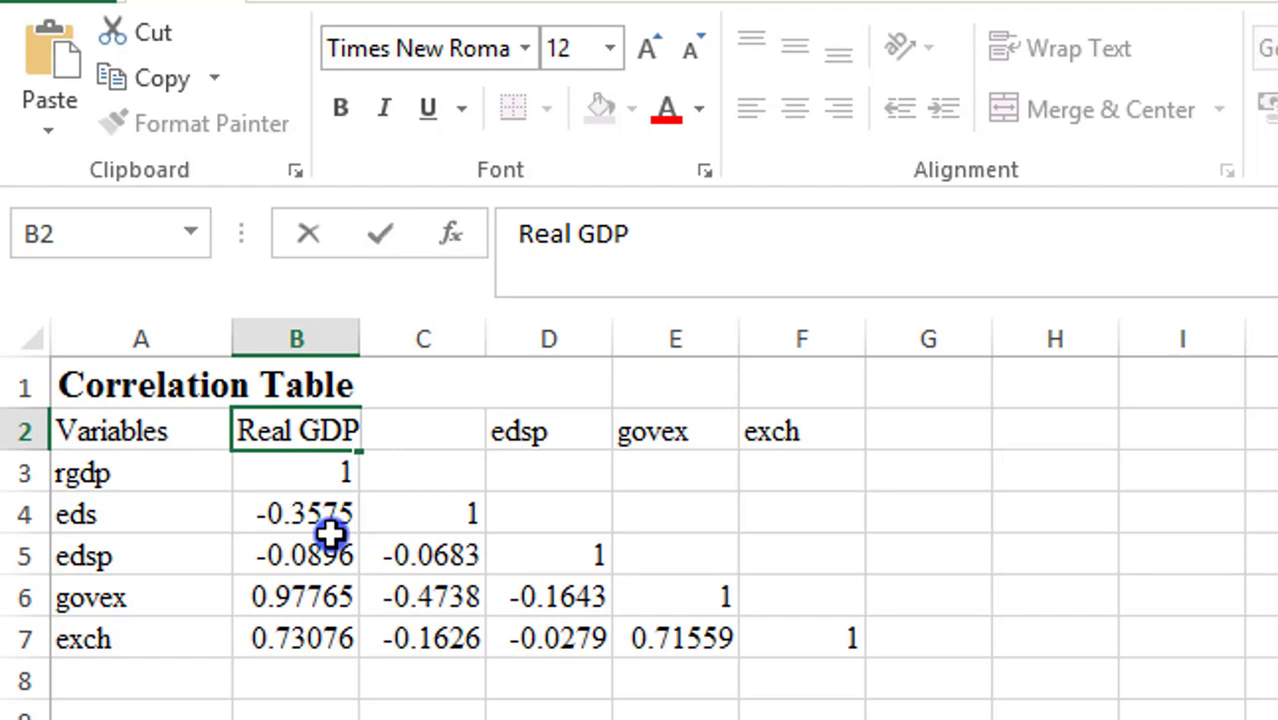
pyautogui.press('Return')
pyautogui.write('eds')
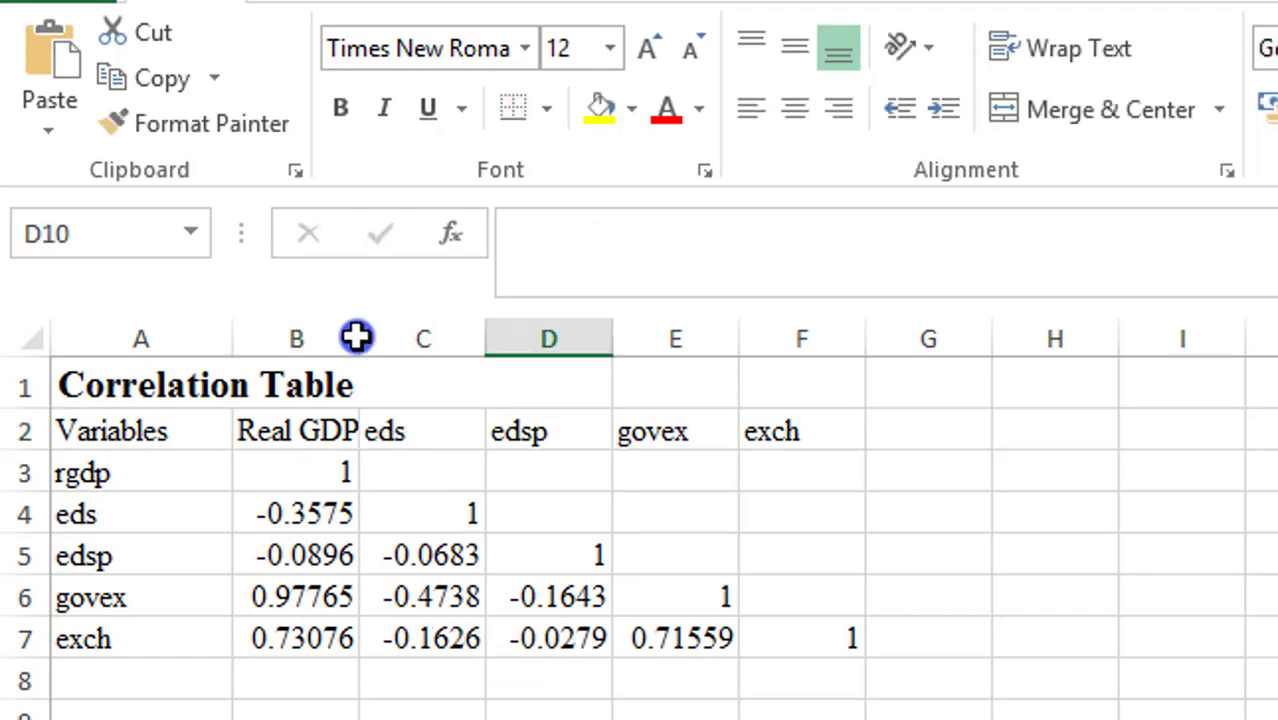
pyautogui.moveTo(359, 340); pyautogui.dragTo(400, 347)
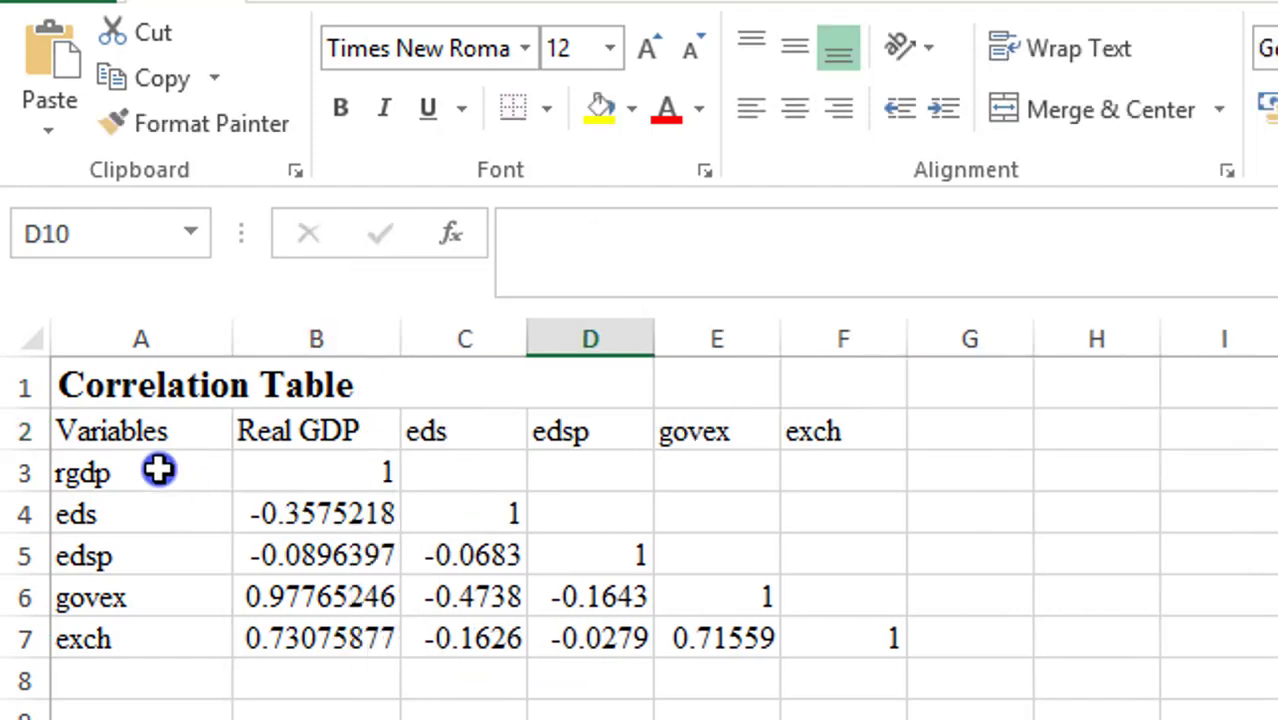
# Rename the rgdp row label in A3 to Real GDP.
pyautogui.click(158, 471)
pyautogui.write('Real')
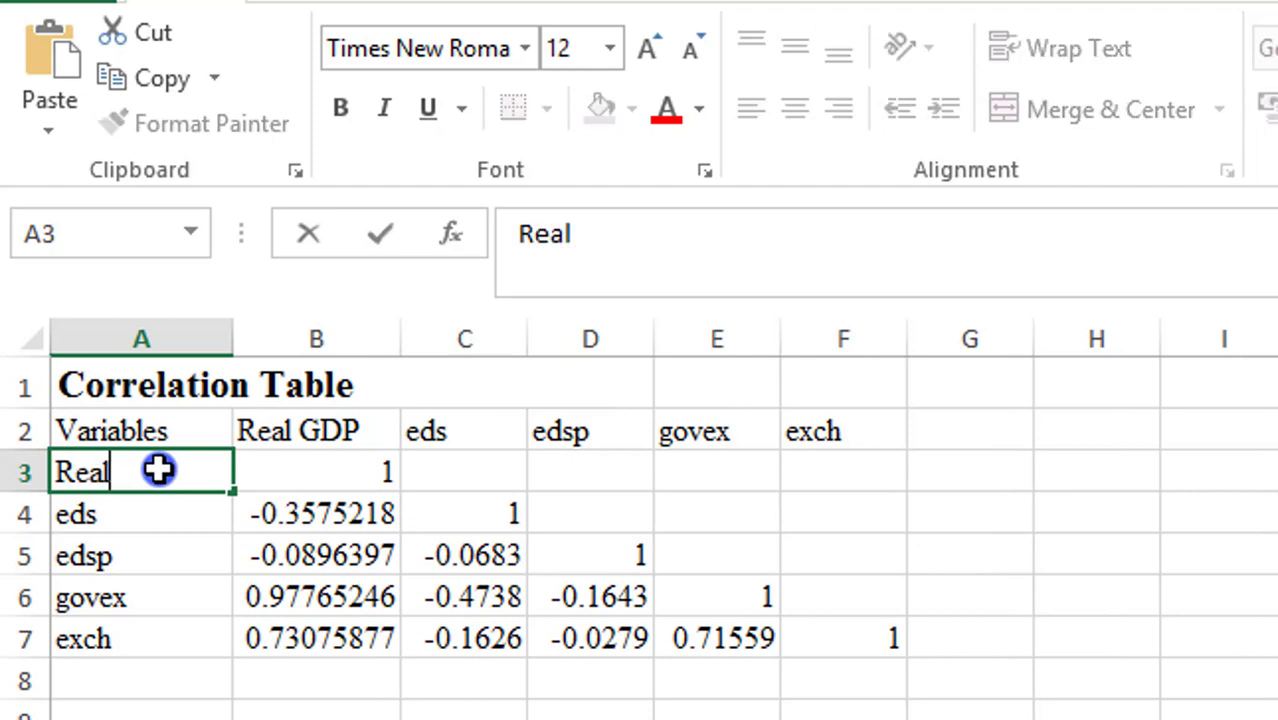
pyautogui.write(' GDP')
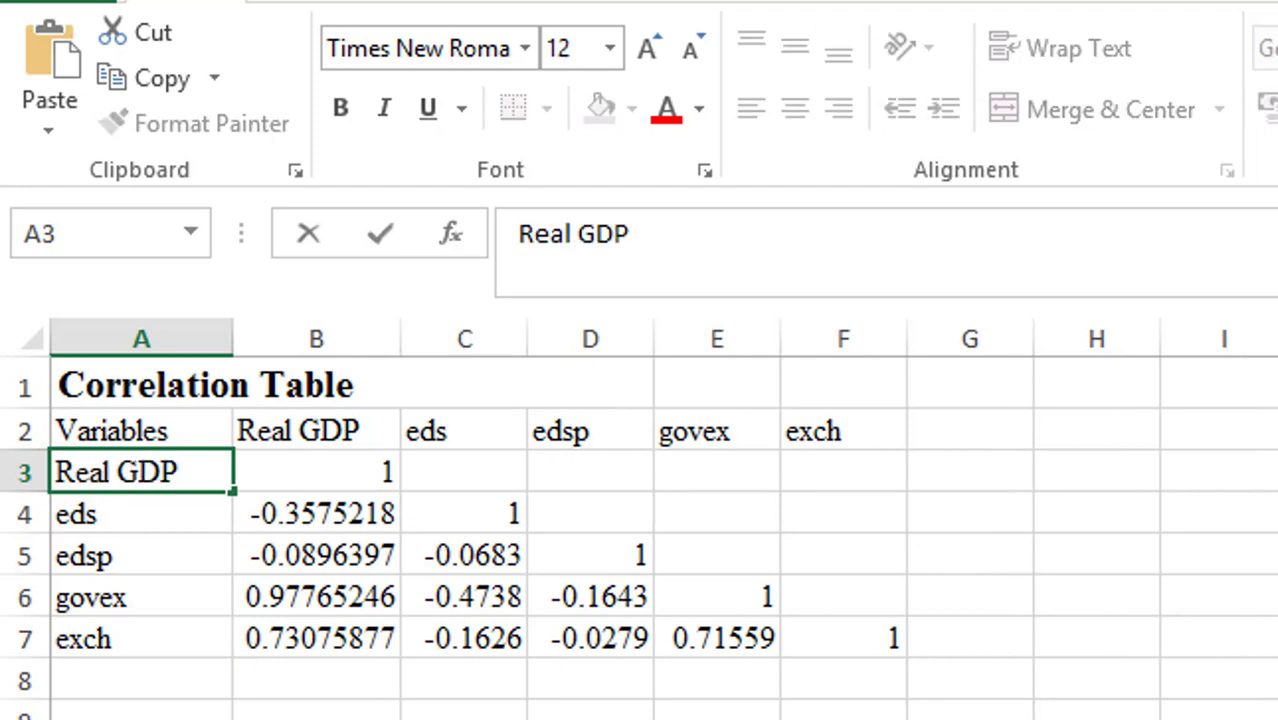
pyautogui.press('Return')
pyautogui.click(280, 620)
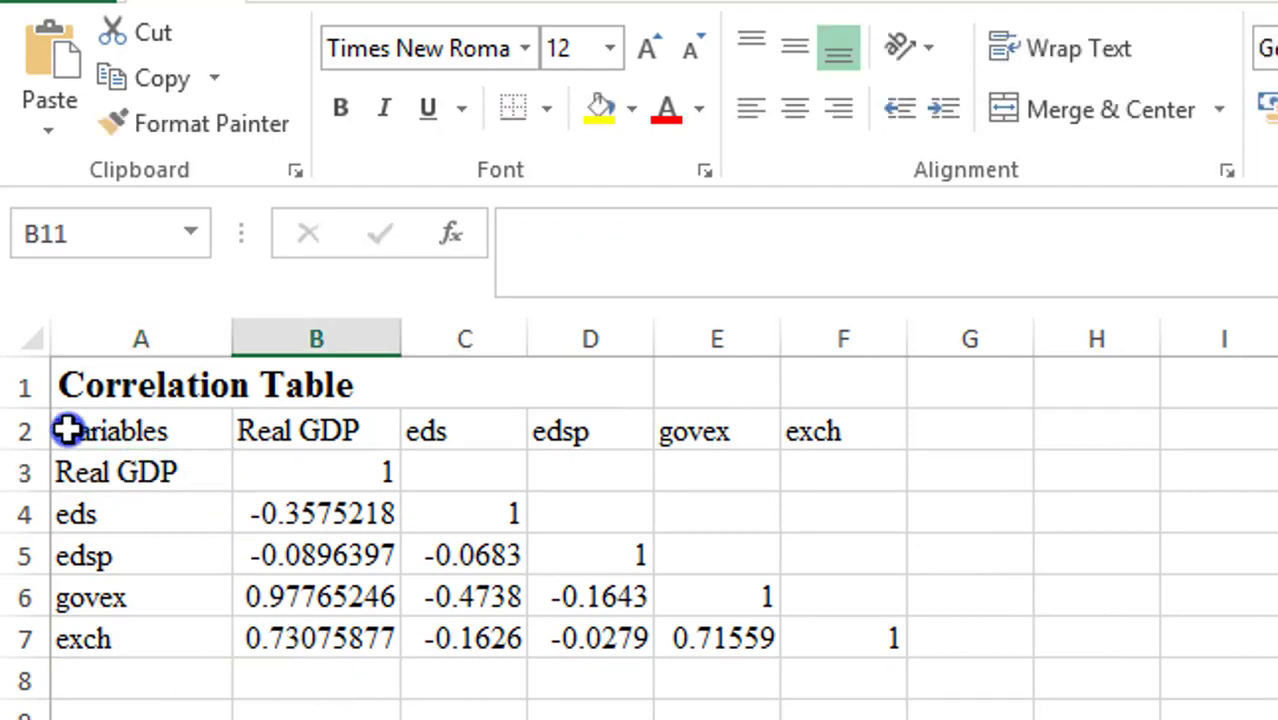
# Bold header row 2 and put a thick bottom border under the Correlation Table title in A1.
pyautogui.click(25, 430)
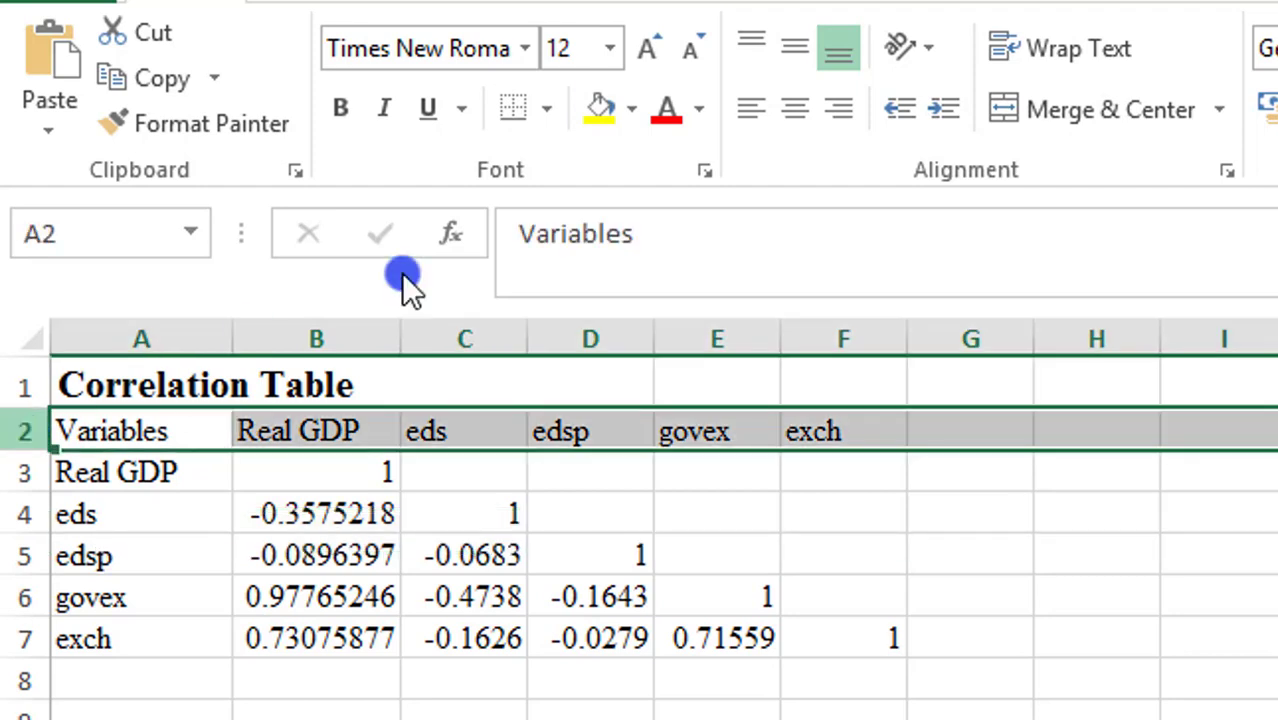
pyautogui.click(342, 108)
pyautogui.click(500, 555)
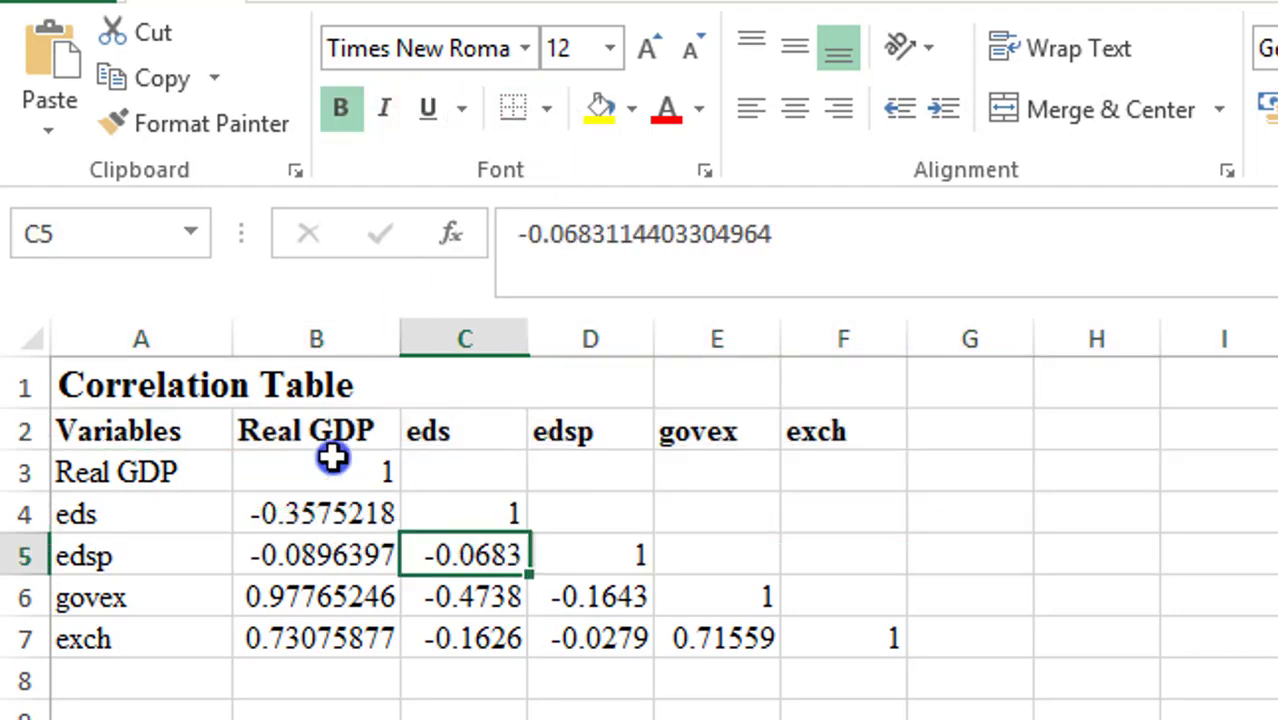
pyautogui.click(177, 380)
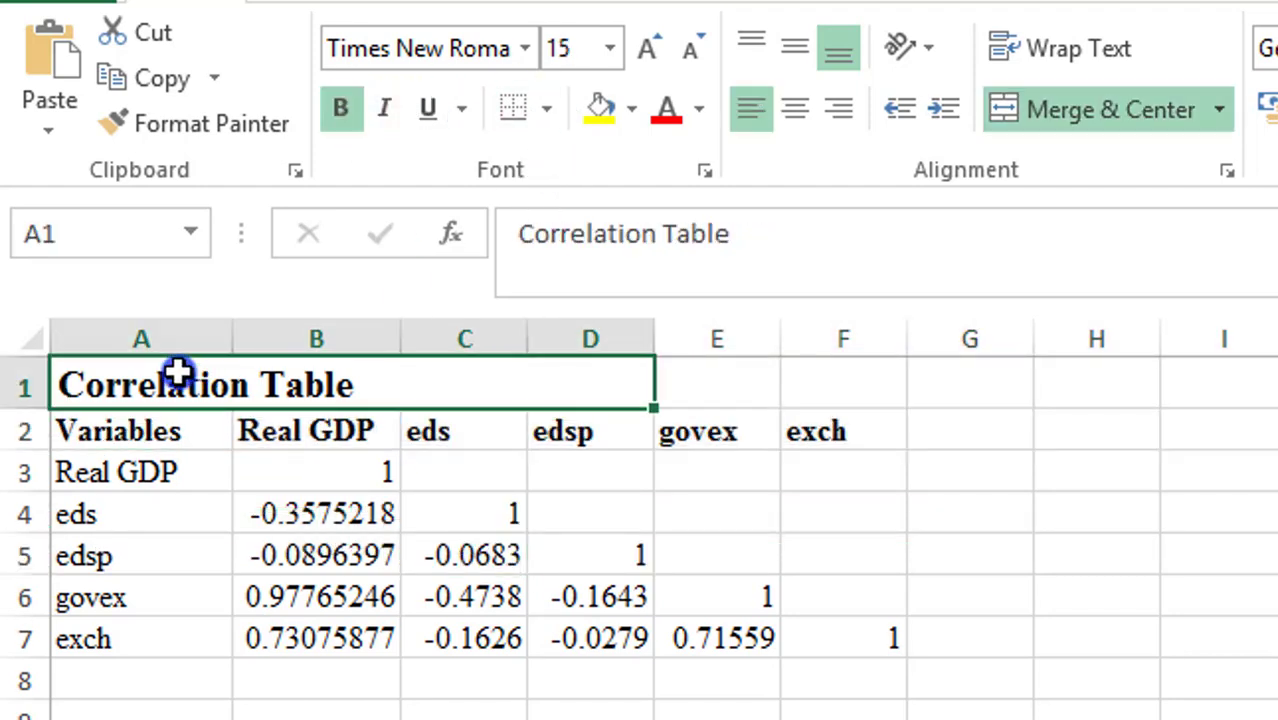
pyautogui.click(544, 114)
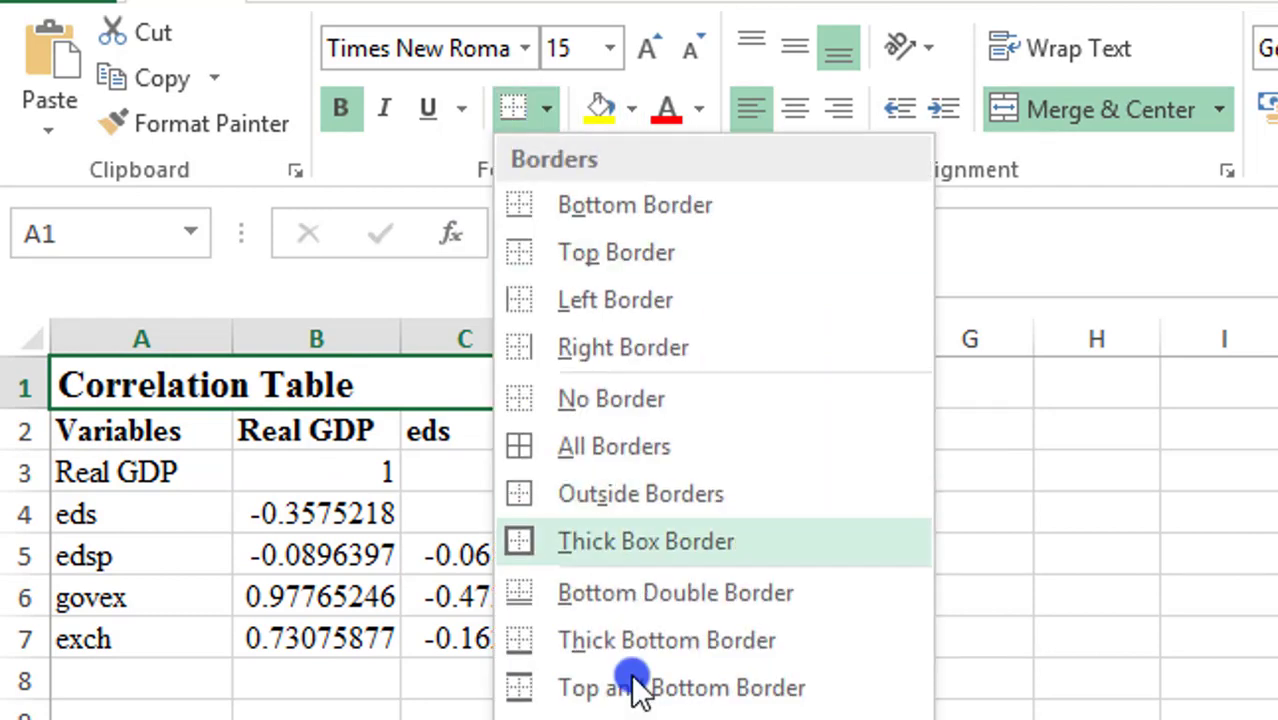
pyautogui.click(637, 636)
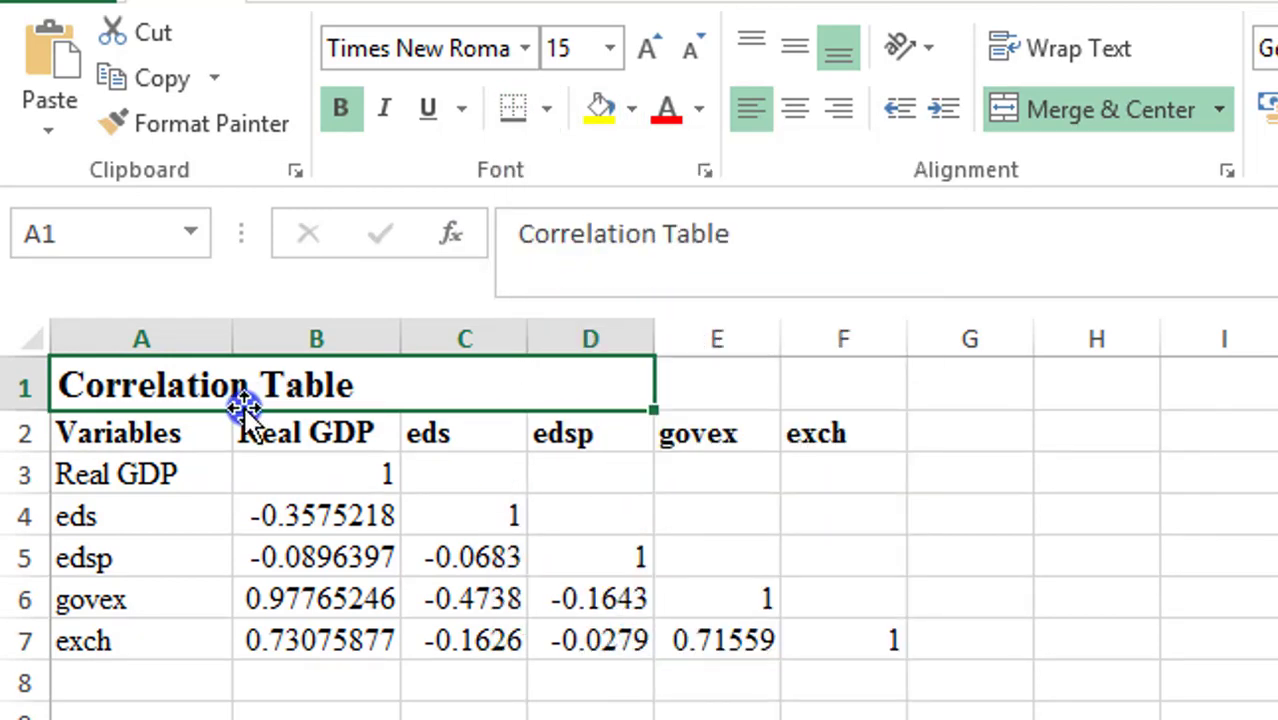
# Add a bottom border under the A2:F2 headers and a right border beside the A2:A7 variable names.
pyautogui.click(150, 435)
pyautogui.hotkey('shift', 'Right')
pyautogui.hotkey('shift', 'Right')
pyautogui.hotkey('shift', 'Right')
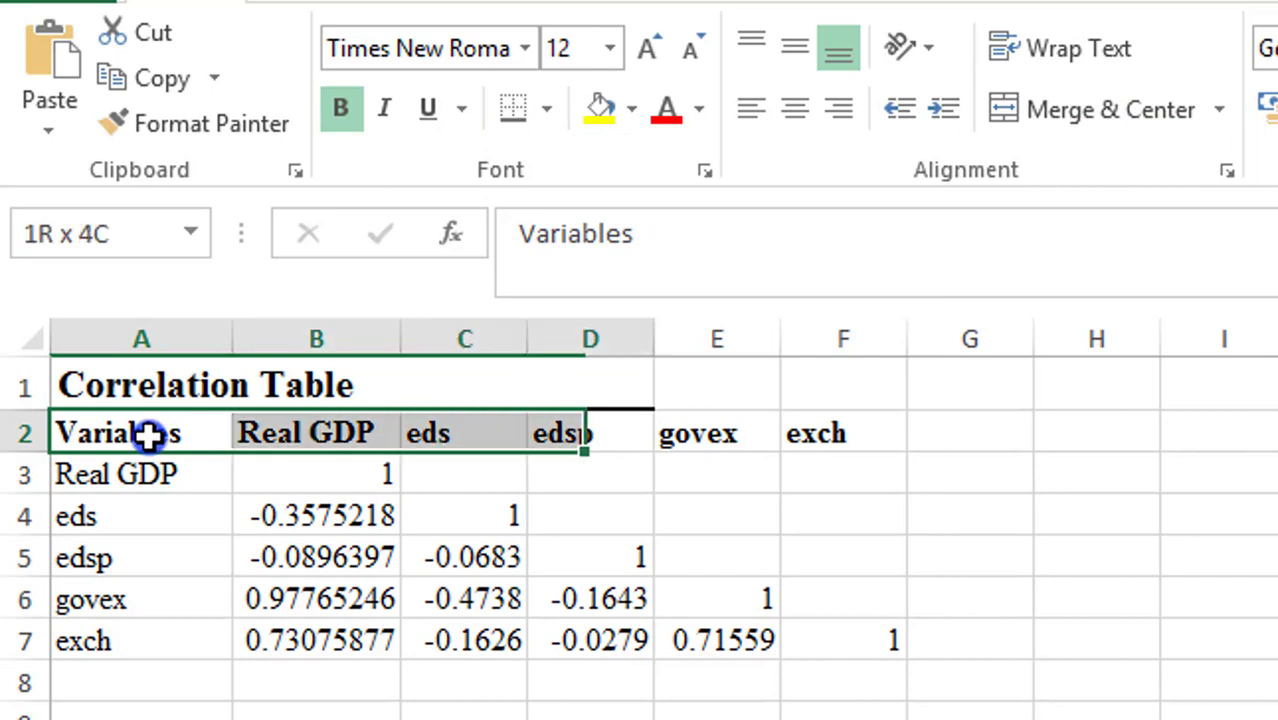
pyautogui.hotkey('shift', 'Right')
pyautogui.hotkey('shift', 'Right')
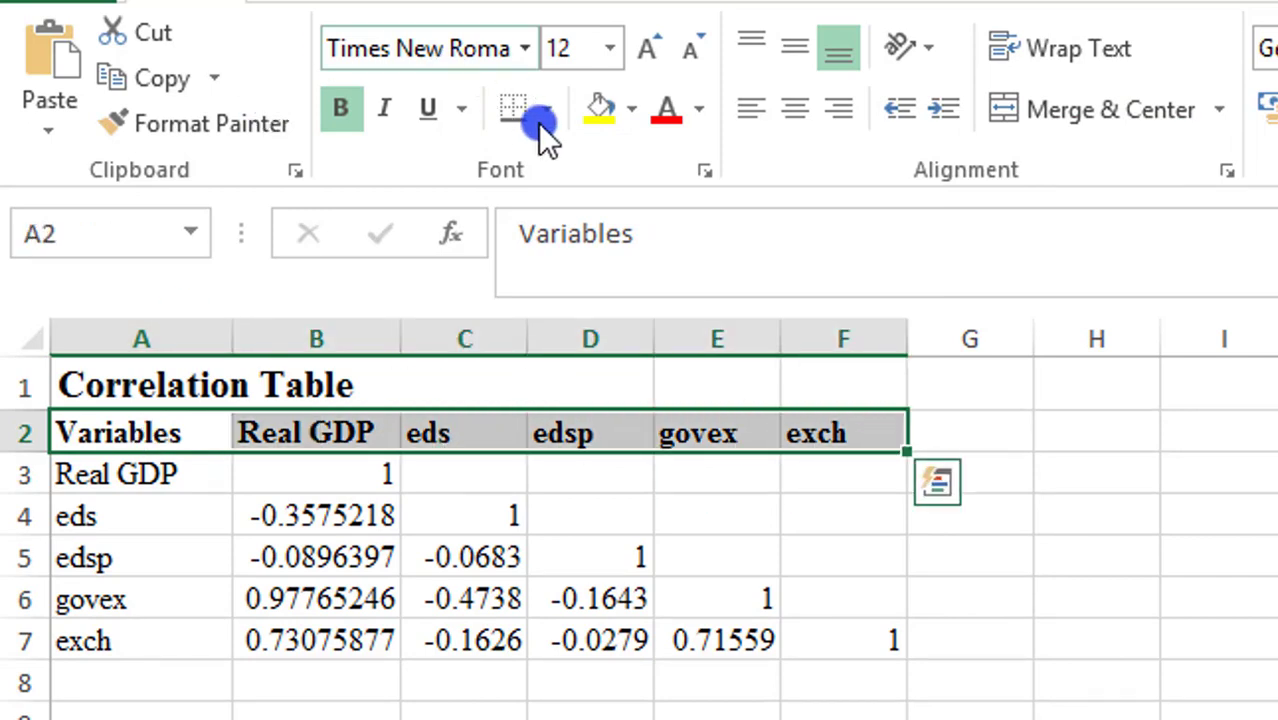
pyautogui.click(546, 107)
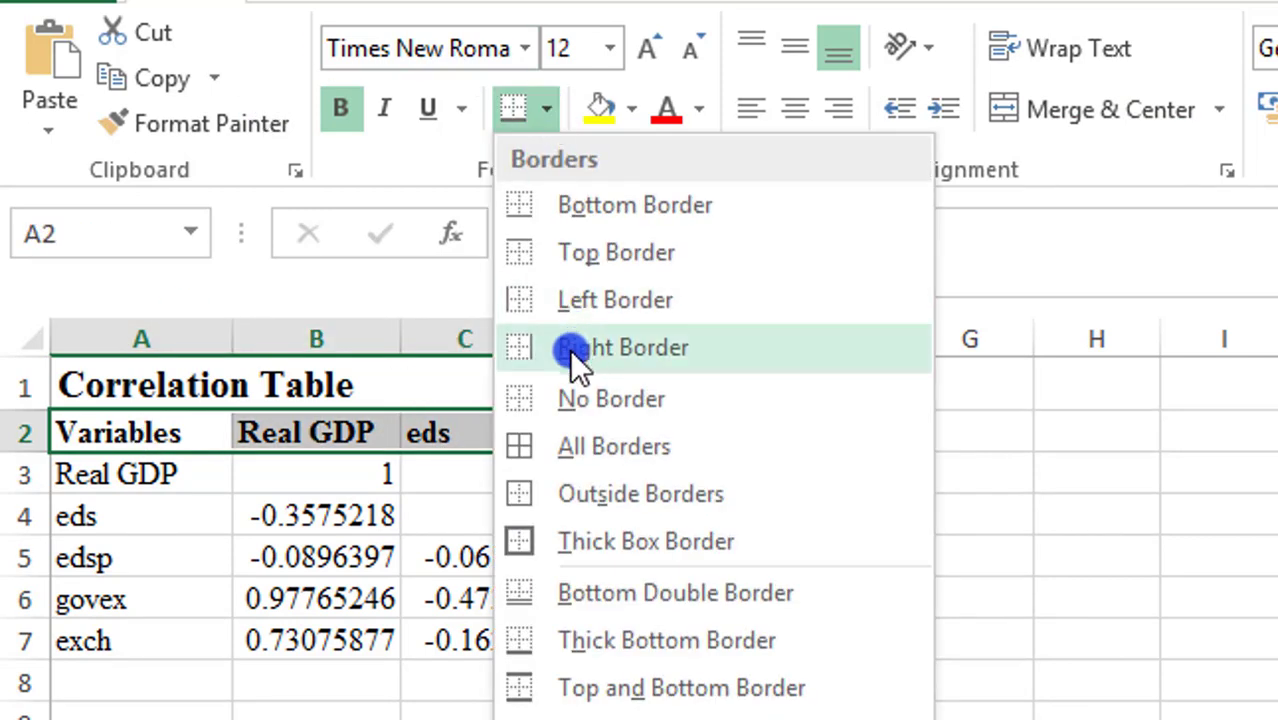
pyautogui.click(585, 204)
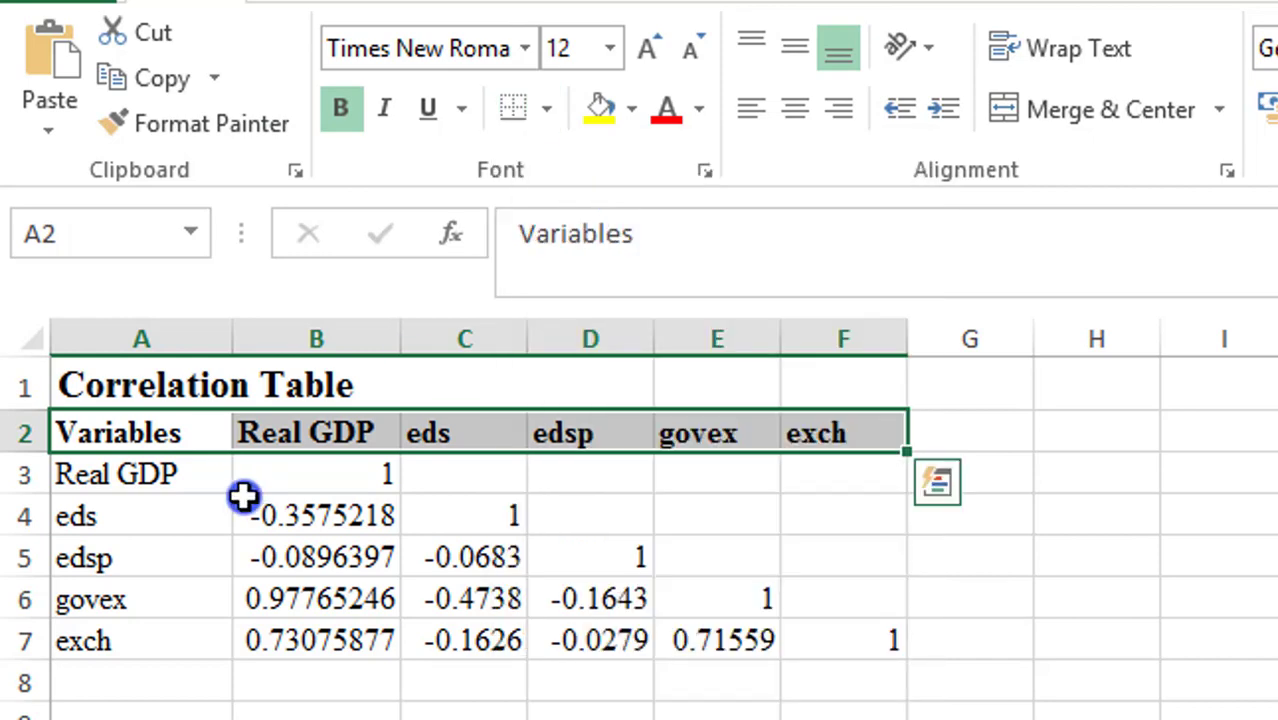
pyautogui.click(193, 440)
pyautogui.hotkey('shift', 'Down')
pyautogui.hotkey('shift', 'Down')
pyautogui.hotkey('shift', 'Down')
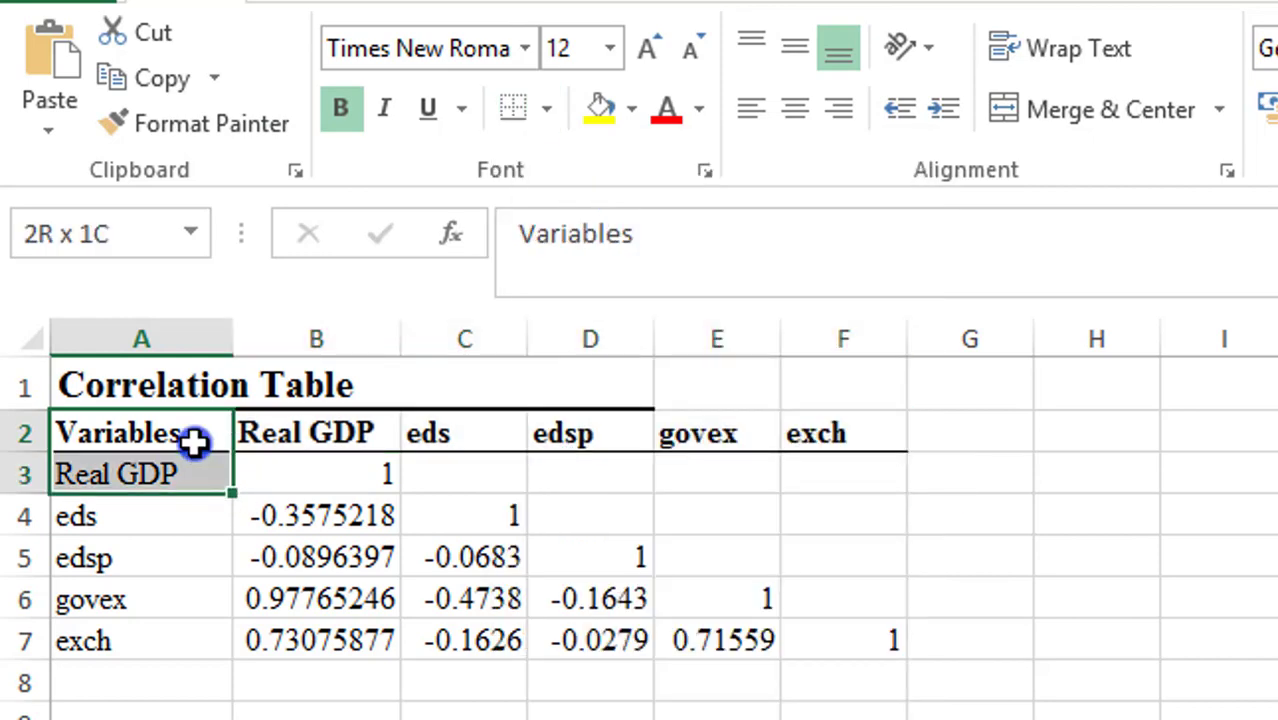
pyautogui.click(542, 109)
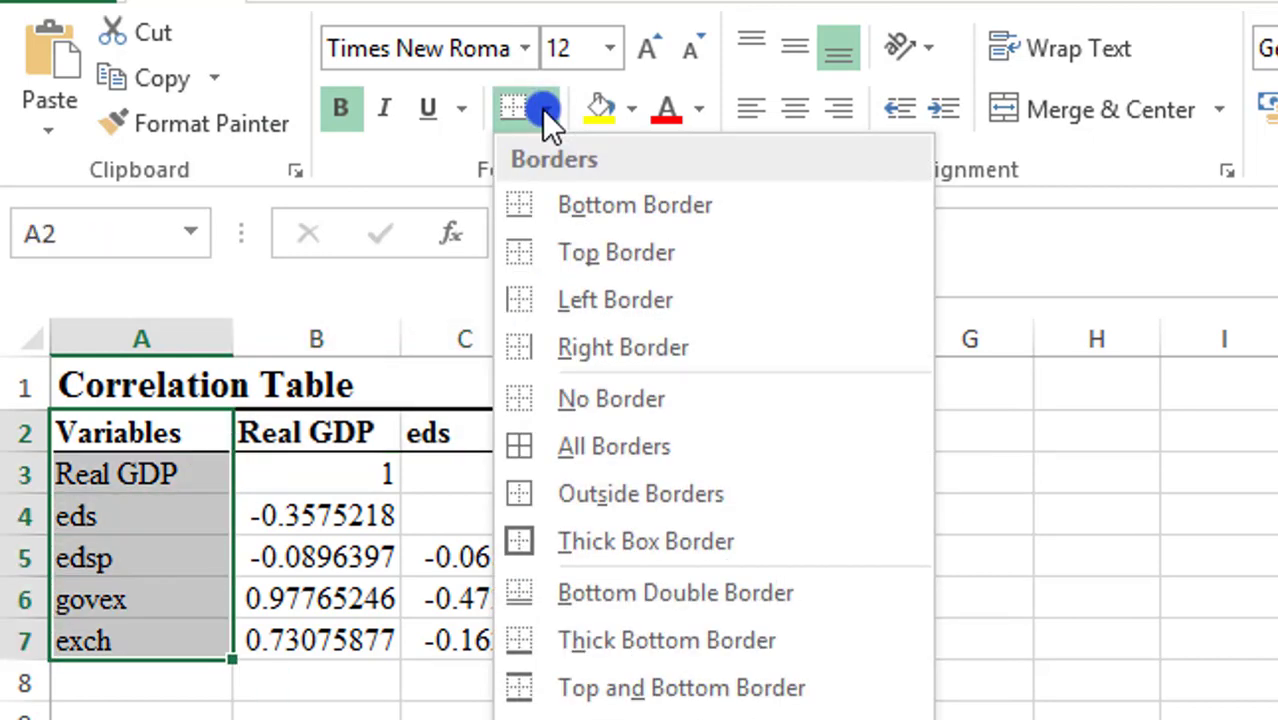
pyautogui.click(585, 347)
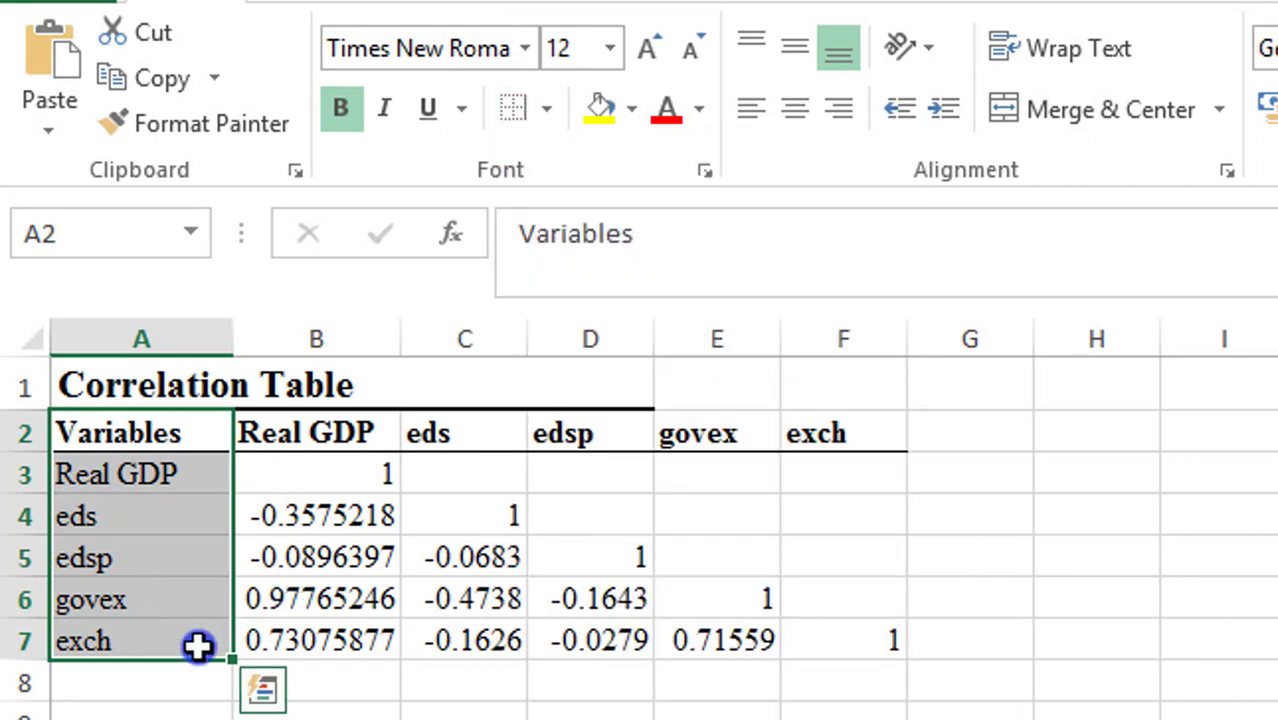
# Add a bottom border under the last table row A7:F7 (exch).
pyautogui.click(197, 645)
pyautogui.hotkey('shift', 'Right')
pyautogui.hotkey('shift', 'Right')
pyautogui.hotkey('shift', 'Right')
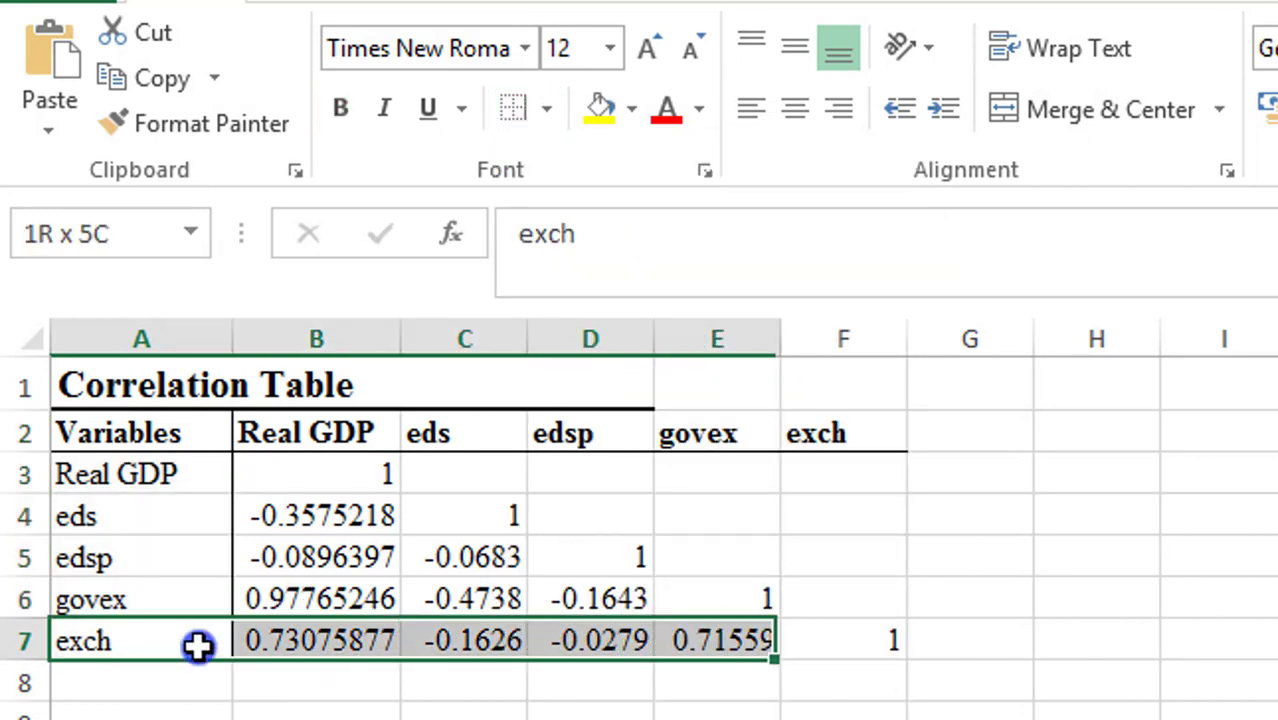
pyautogui.click(542, 109)
pyautogui.click(557, 203)
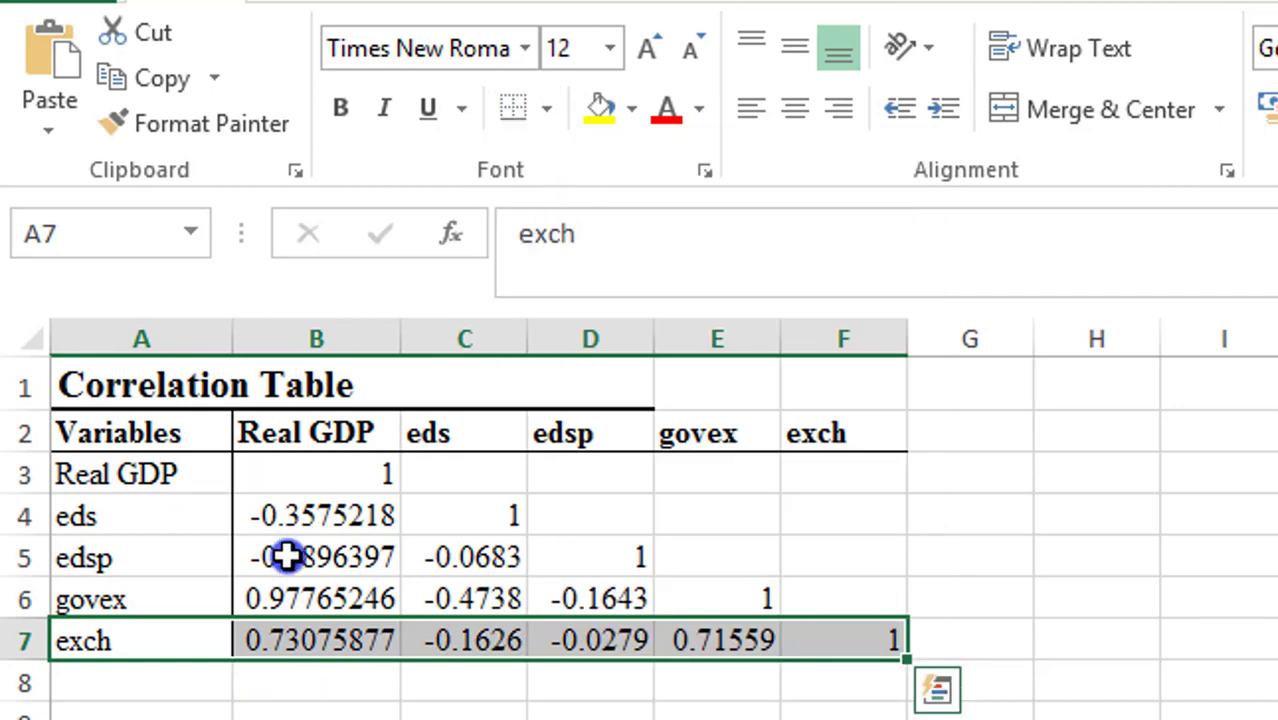
pyautogui.click(182, 690)
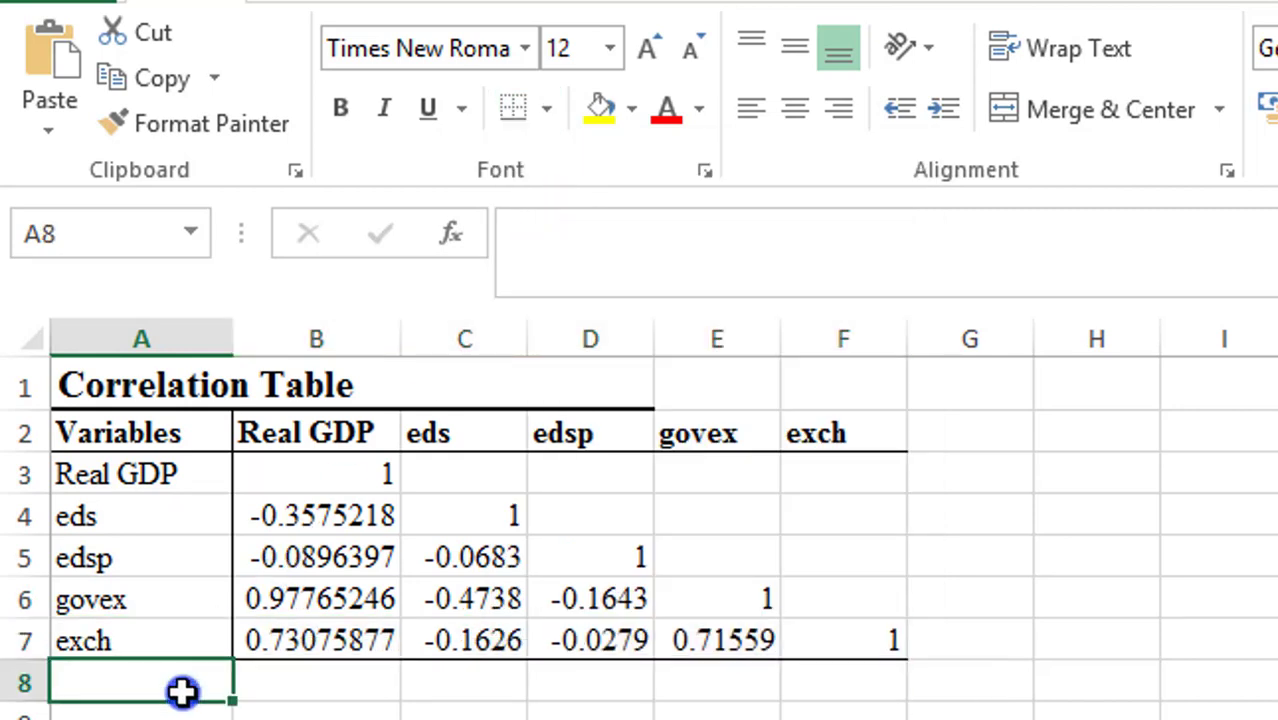
pyautogui.write('Source')
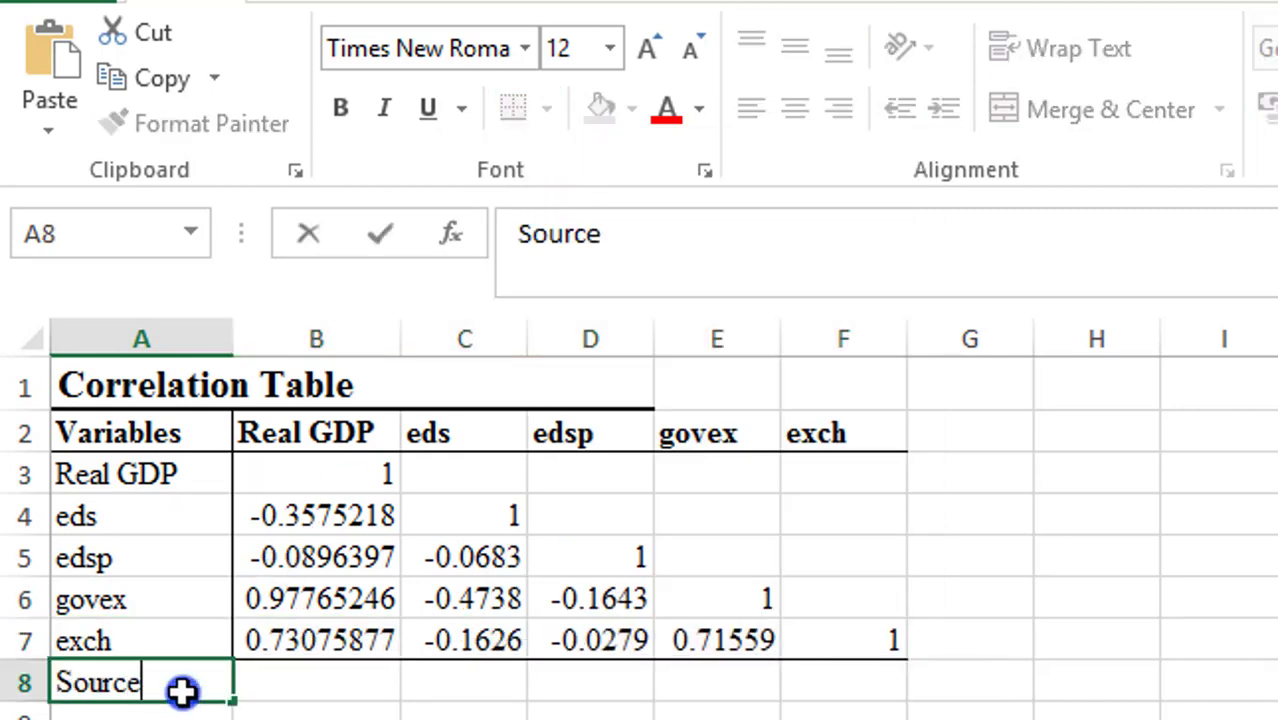
pyautogui.write(': A')
pyautogui.write('uthor')
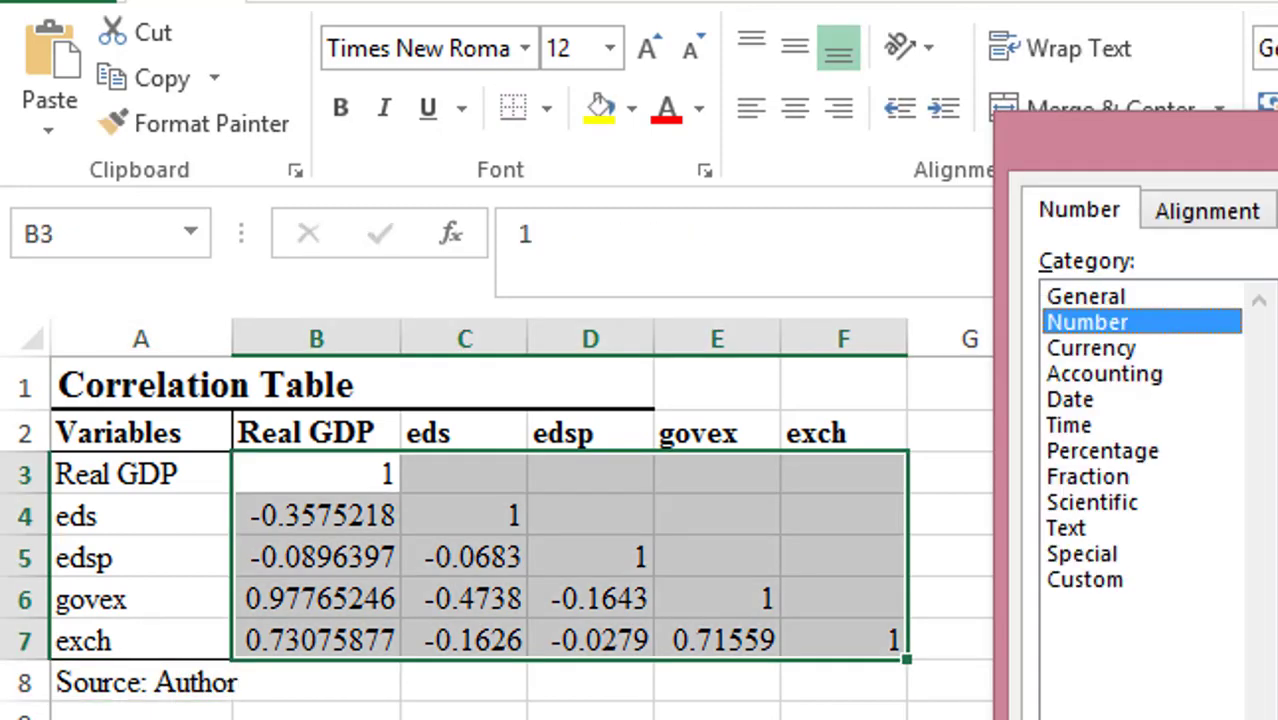
# Enter the 'Source: Author' note in cell A8 beneath the table.
pyautogui.press('Return')
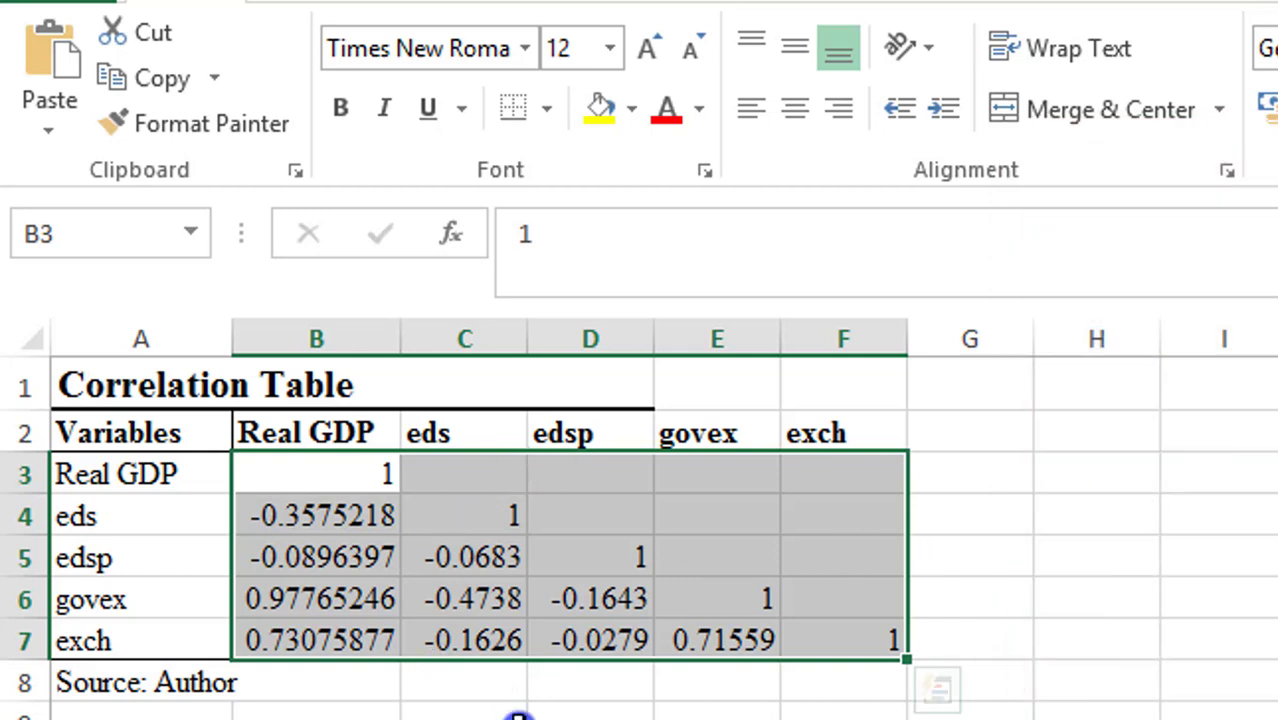
# Format the B3:F7 correlation values as Number with 3 decimal places.
pyautogui.click(679, 686)
pyautogui.click(363, 474)
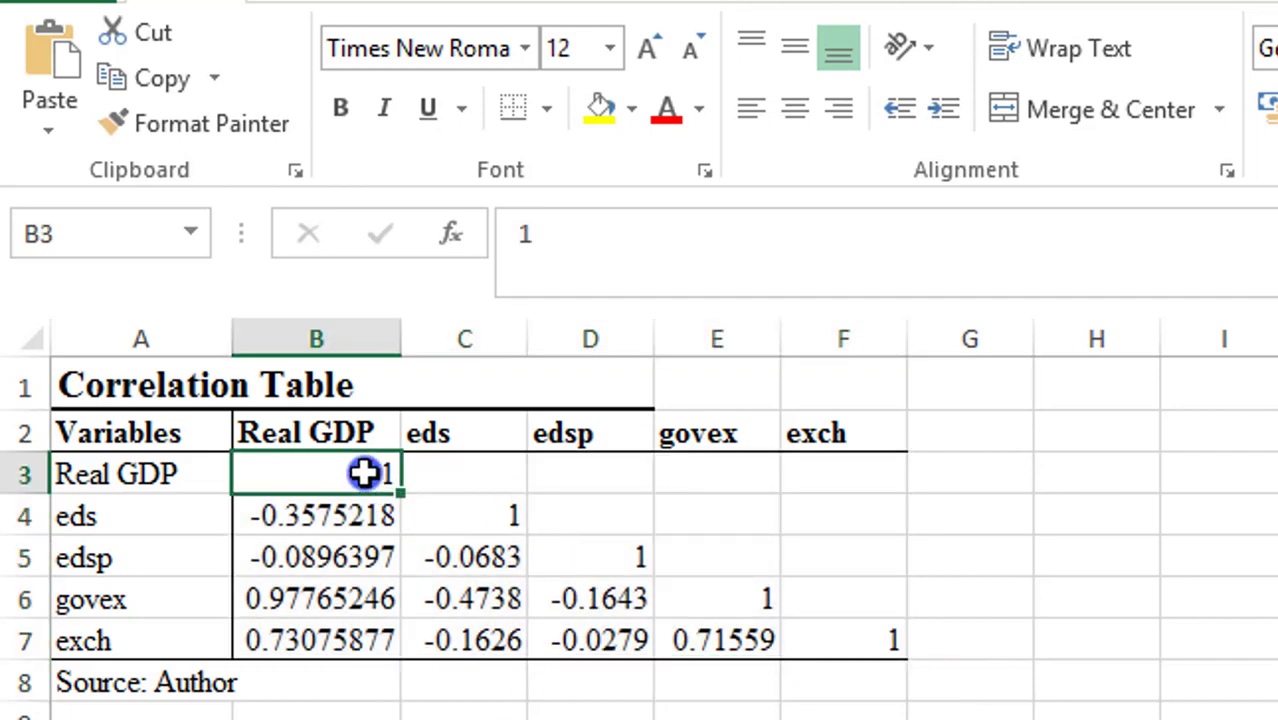
pyautogui.hotkey('shift', 'Down')
pyautogui.hotkey('shift', 'Down')
pyautogui.hotkey('shift', 'Down')
pyautogui.hotkey('shift', 'Down')
pyautogui.hotkey('shift', 'Right')
pyautogui.hotkey('shift', 'Right')
pyautogui.hotkey('shift', 'Right')
pyautogui.hotkey('shift', 'Right')
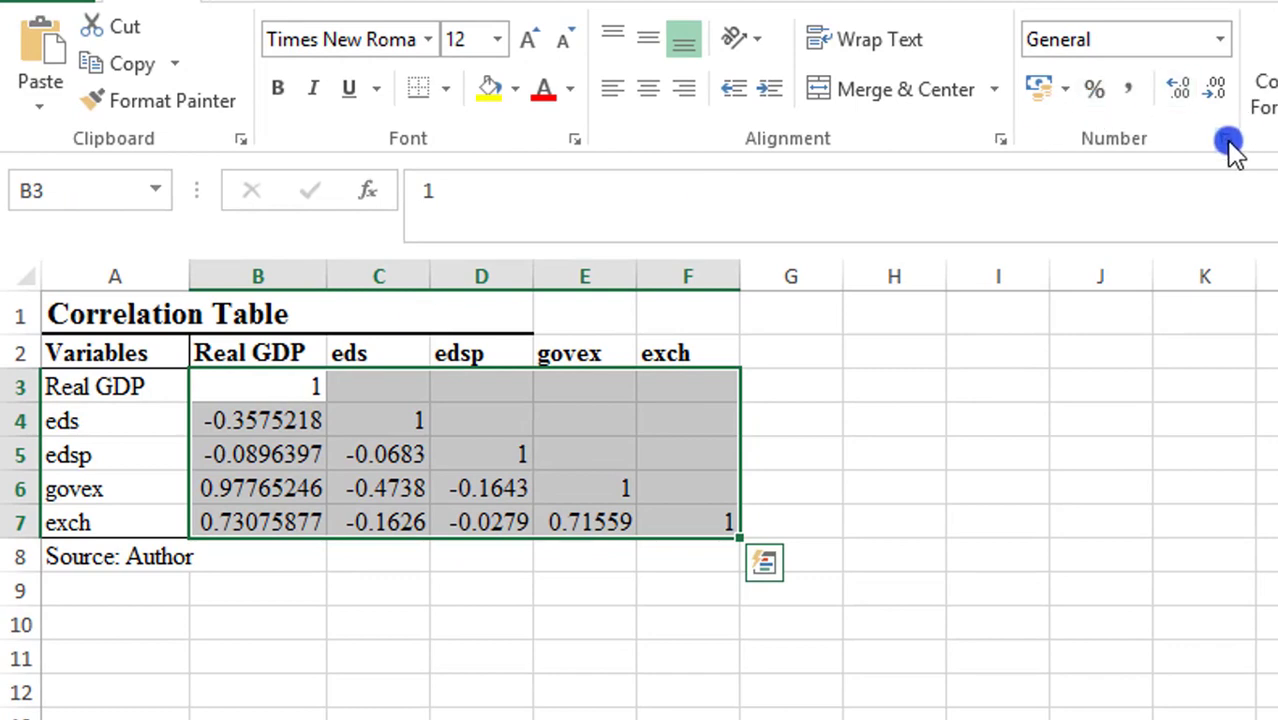
pyautogui.click(1228, 140)
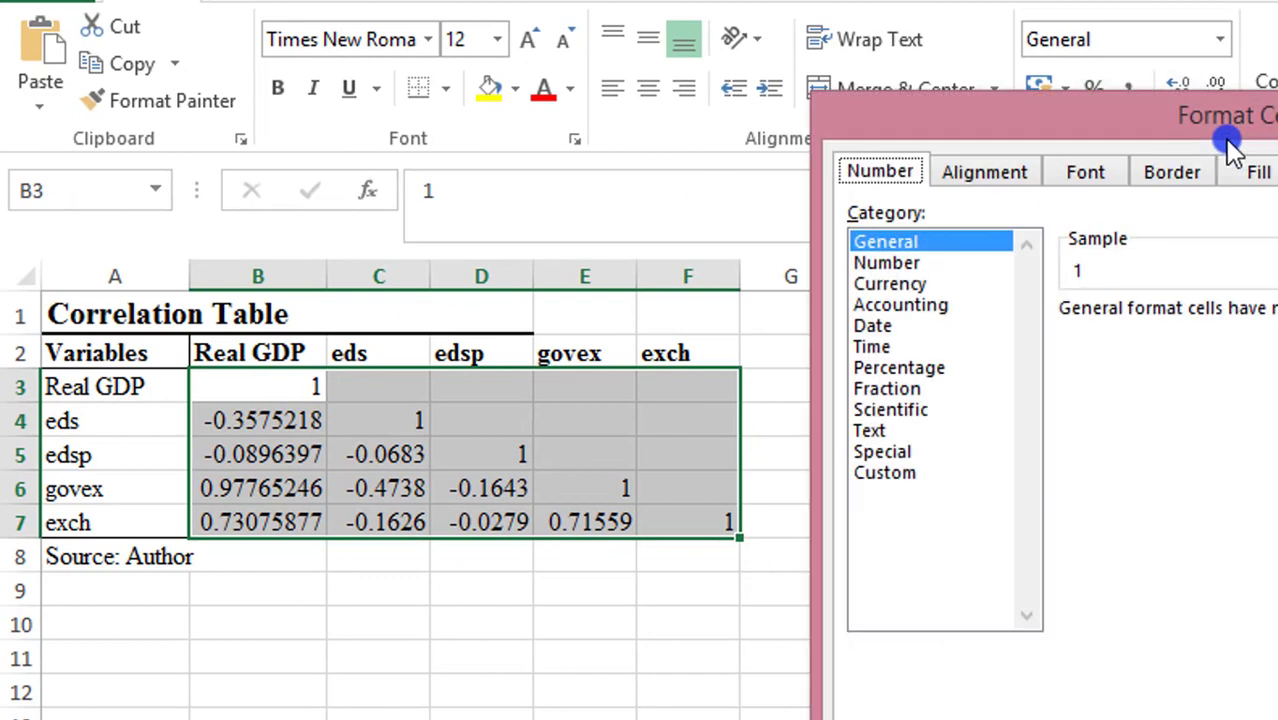
pyautogui.click(918, 262)
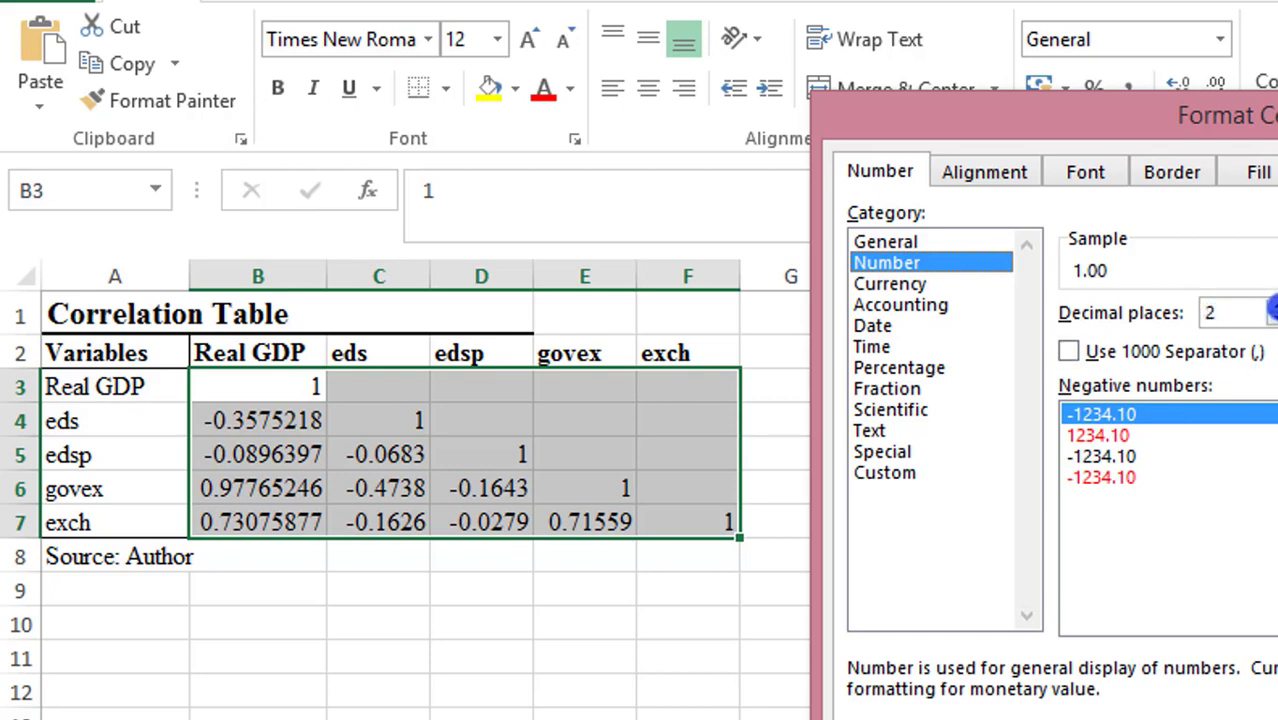
pyautogui.click(1272, 305)
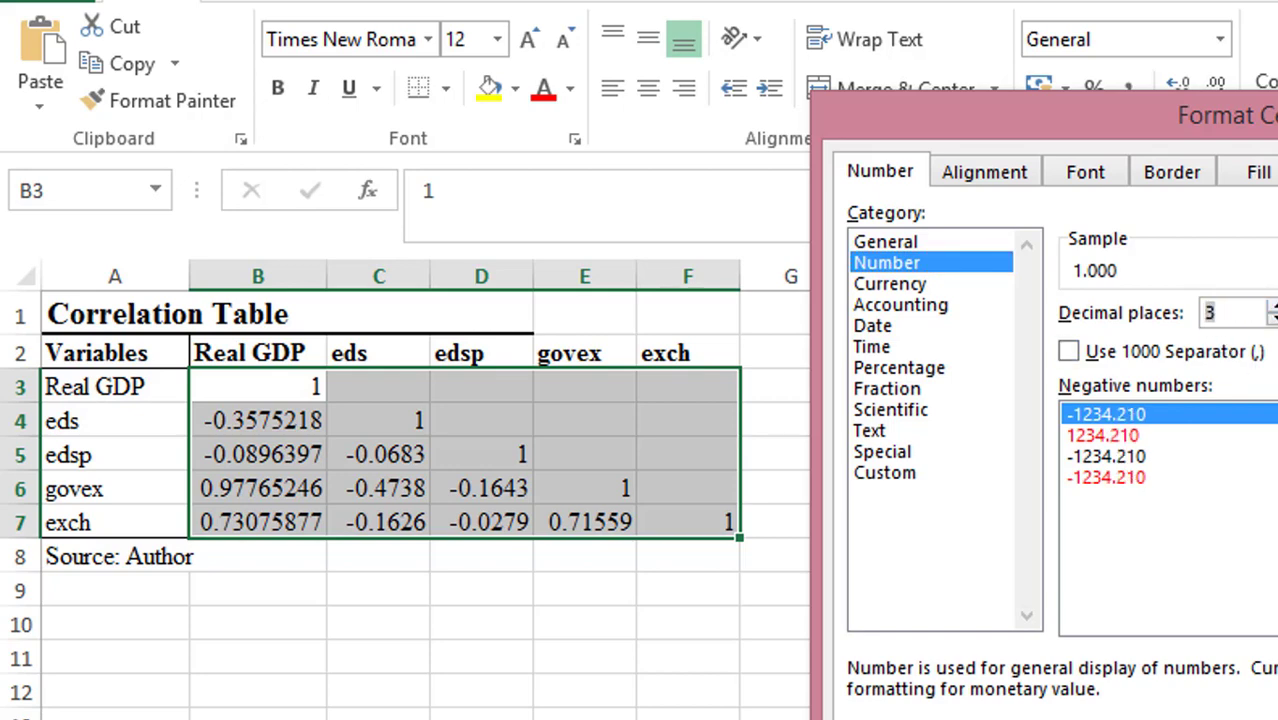
pyautogui.press('Return')
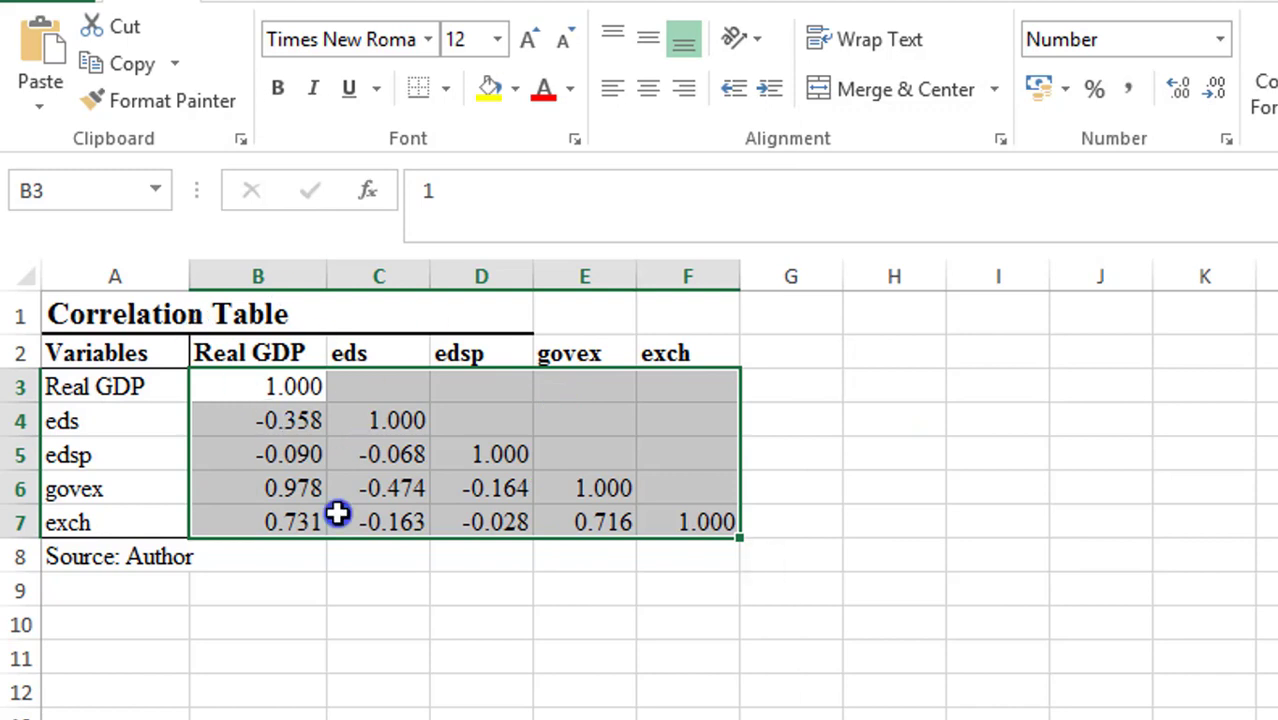
# Center the correlation values within their cells.
pyautogui.click(652, 90)
pyautogui.click(435, 649)
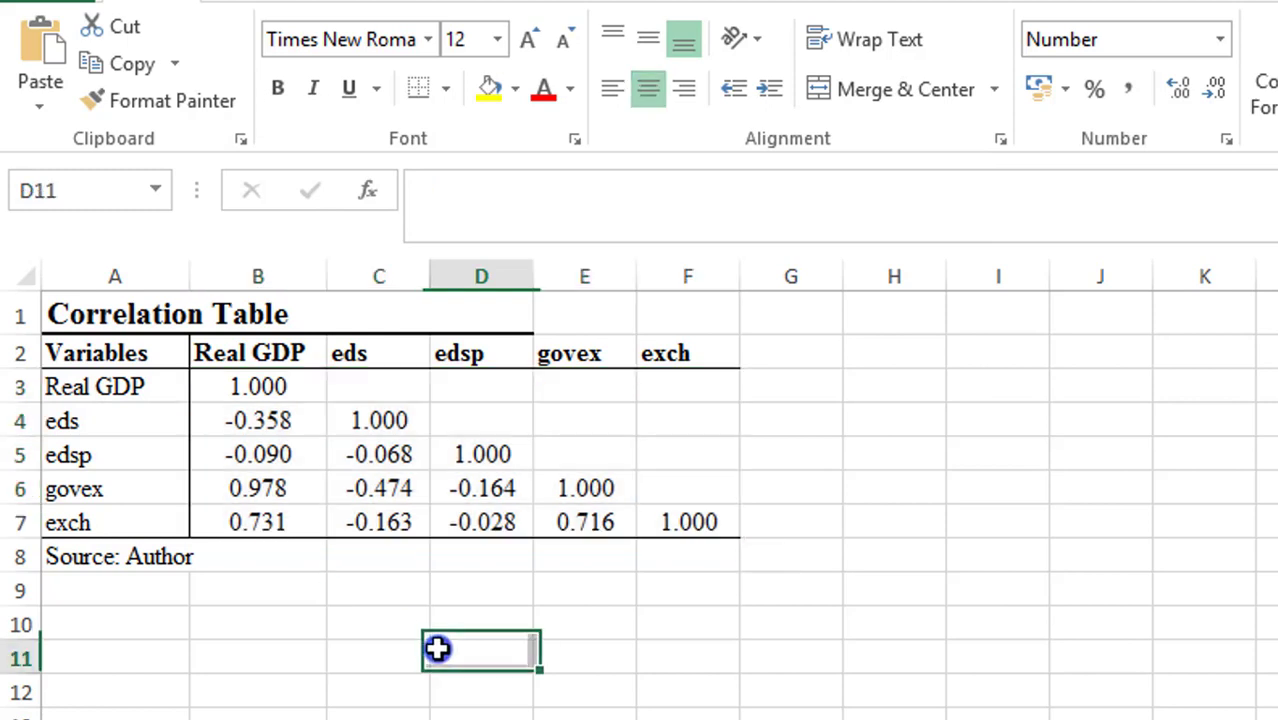